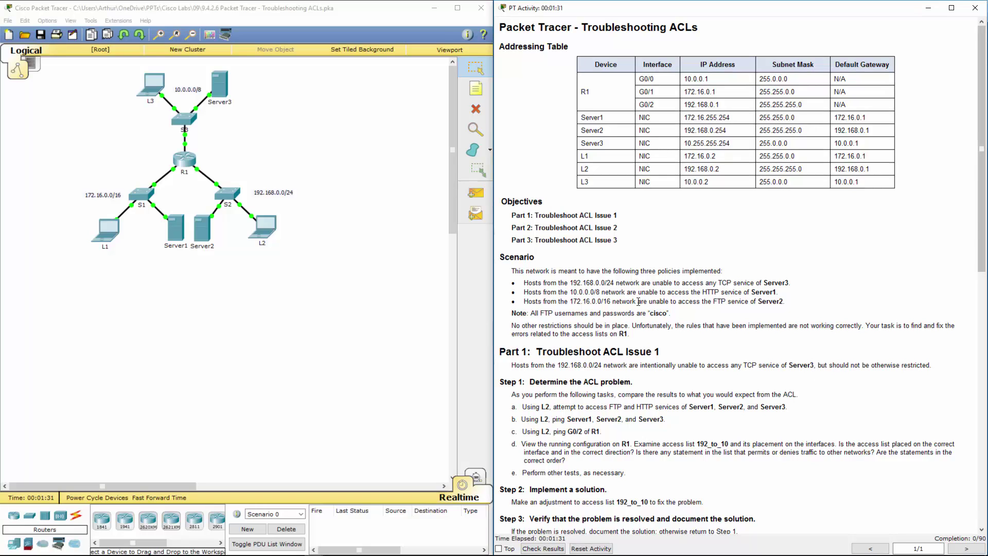
{"action": "scroll", "coordinate": [618, 294], "scroll_direction": "down", "scroll_amount": 2}
{"action": "scroll", "coordinate": [618, 293], "scroll_direction": "down", "scroll_amount": 1}
{"action": "scroll", "coordinate": [617, 293], "scroll_direction": "down", "scroll_amount": 1}
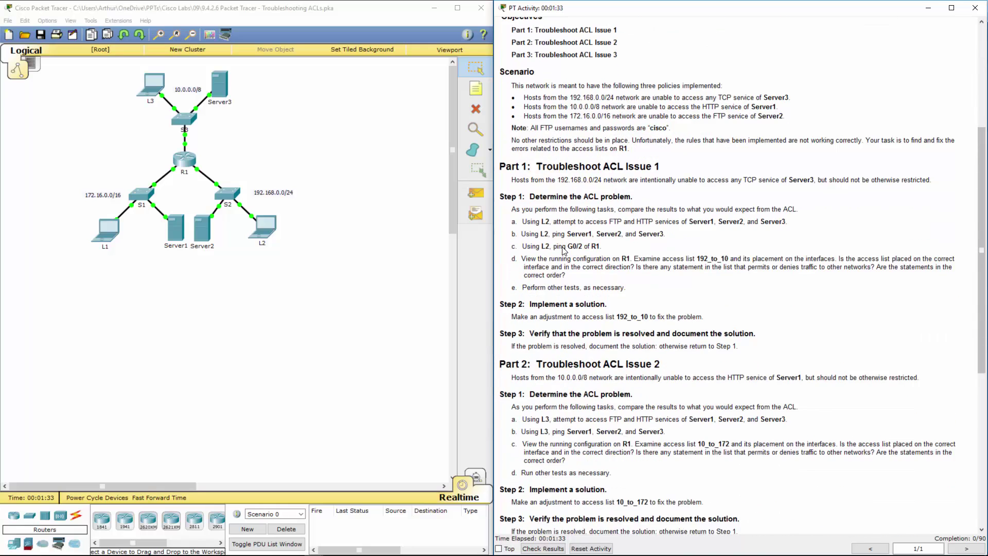
{"action": "scroll", "coordinate": [619, 294], "scroll_direction": "down", "scroll_amount": 2}
Read Step 1, then bring up laptop L2's desktop beside the activity instructions
{"action": "left_click_drag", "start_coordinate": [505, 165], "coordinate": [633, 165]}
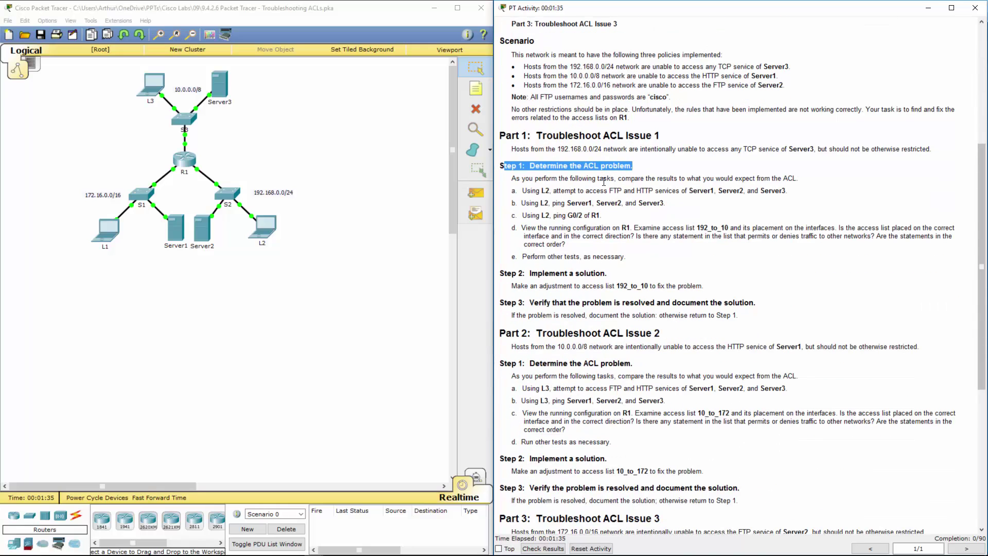
{"action": "left_click", "coordinate": [528, 189]}
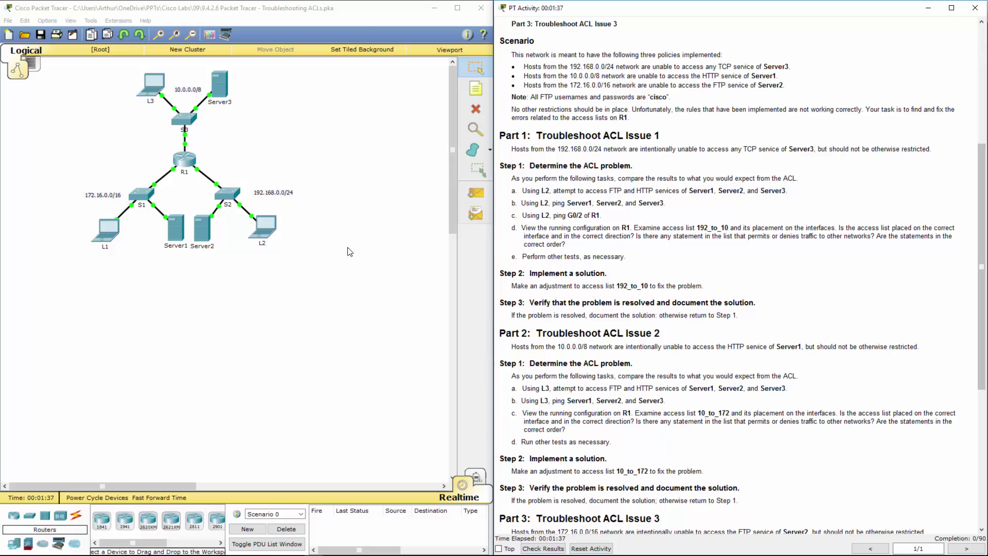
{"action": "left_click", "coordinate": [263, 233]}
{"action": "left_click", "coordinate": [419, 162]}
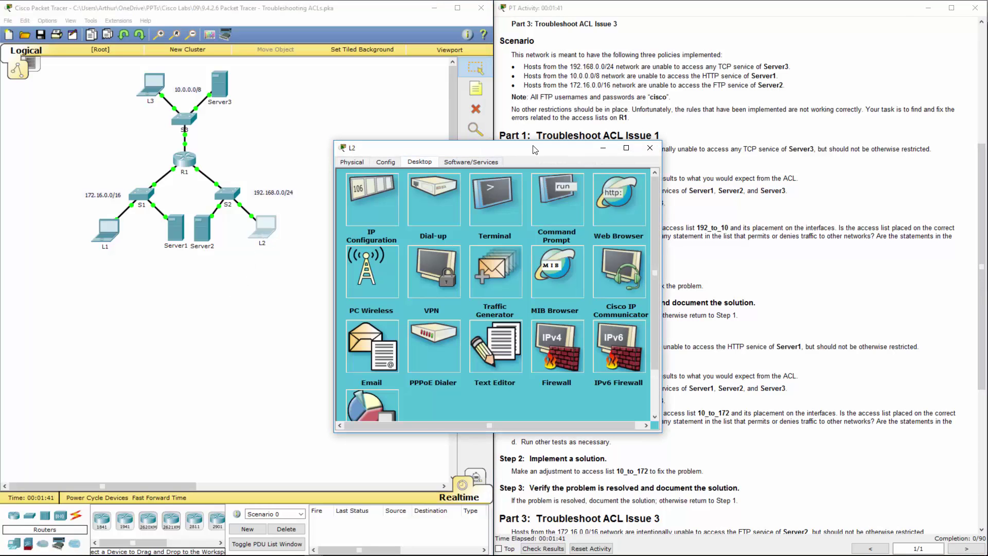
{"action": "left_click_drag", "start_coordinate": [537, 148], "coordinate": [359, 183]}
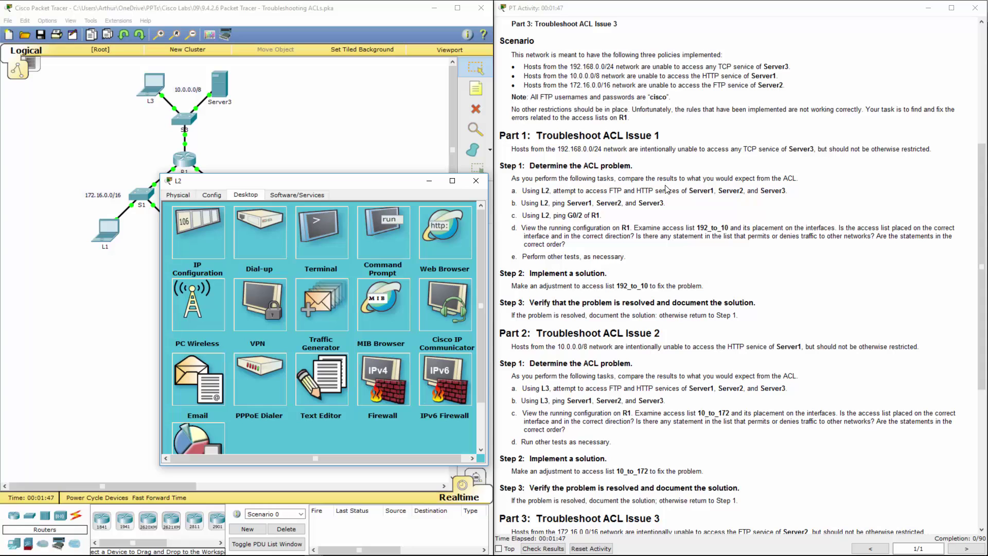
{"action": "left_click", "coordinate": [611, 164]}
{"action": "scroll", "coordinate": [614, 170], "scroll_direction": "up", "scroll_amount": 5}
{"action": "scroll", "coordinate": [618, 189], "scroll_direction": "up", "scroll_amount": 3}
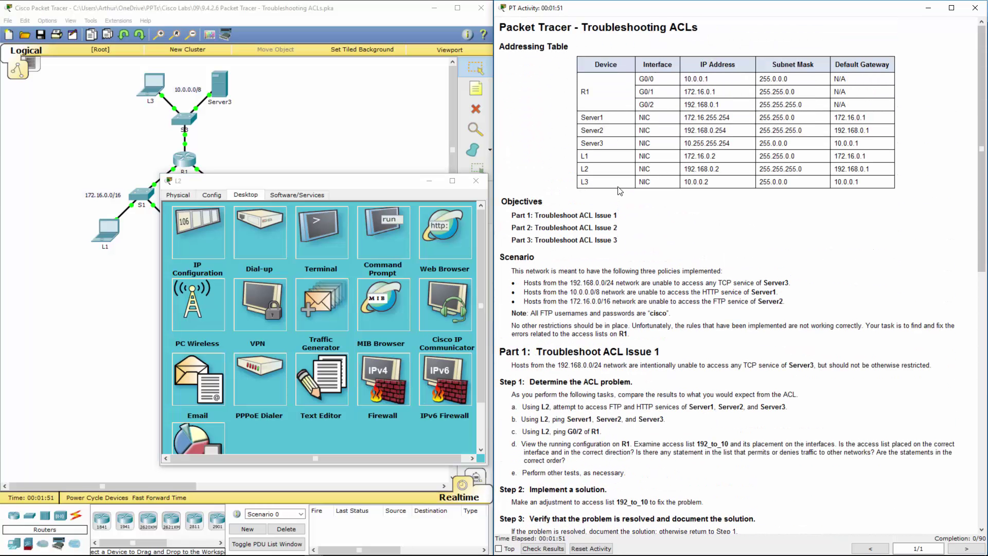
Browse from L2 to Server2 at 192.168.0.254 and confirm its web page loads
{"action": "left_click", "coordinate": [446, 232]}
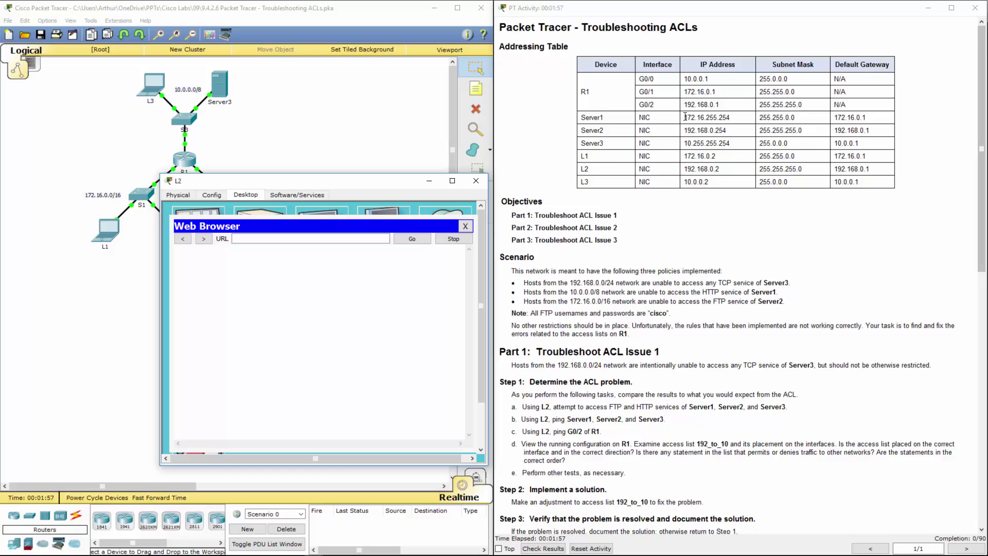
{"action": "left_click_drag", "start_coordinate": [683, 117], "coordinate": [731, 117]}
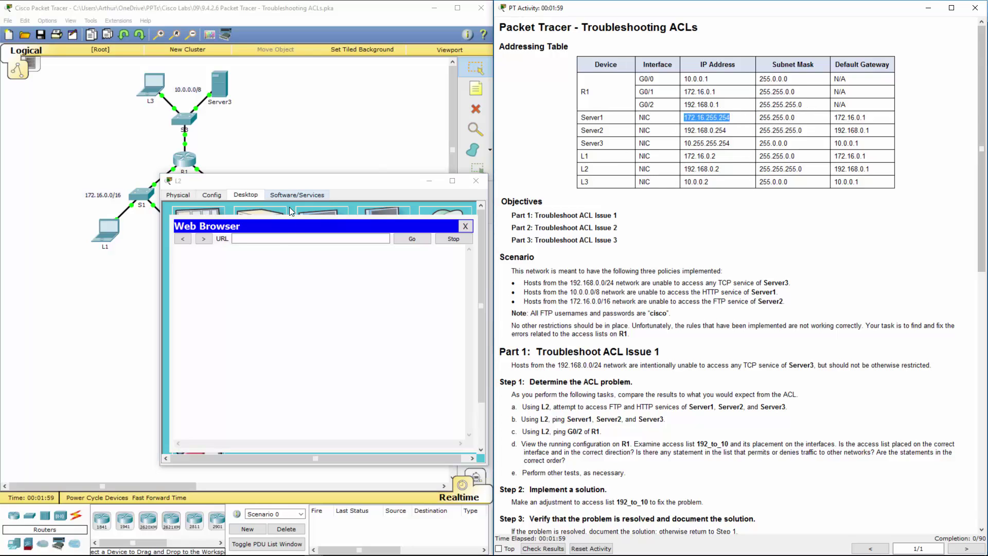
{"action": "left_click", "coordinate": [281, 238]}
{"action": "type", "text": "http://172.16.255.254"}
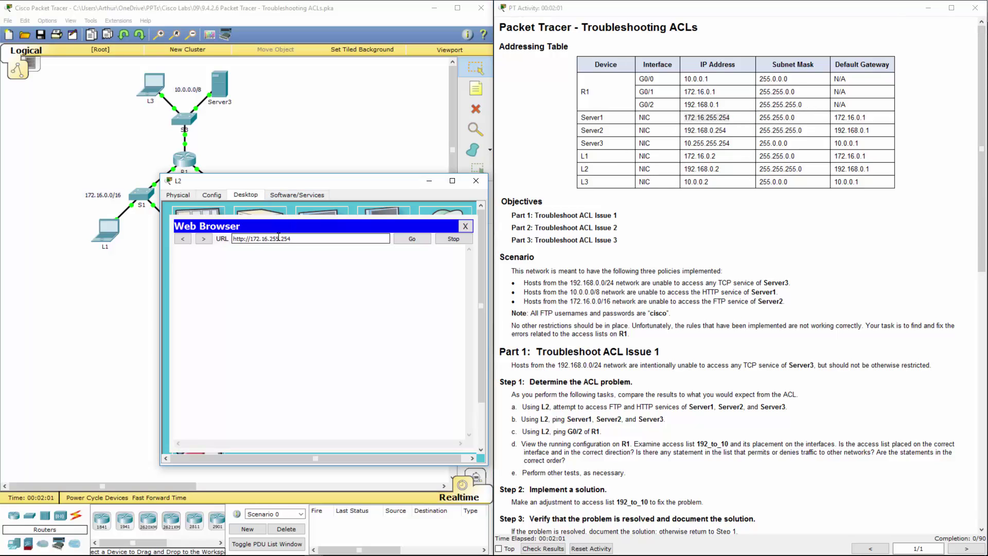
{"action": "left_click_drag", "start_coordinate": [733, 130], "coordinate": [683, 133]}
{"action": "key", "text": "ctrl+c"}
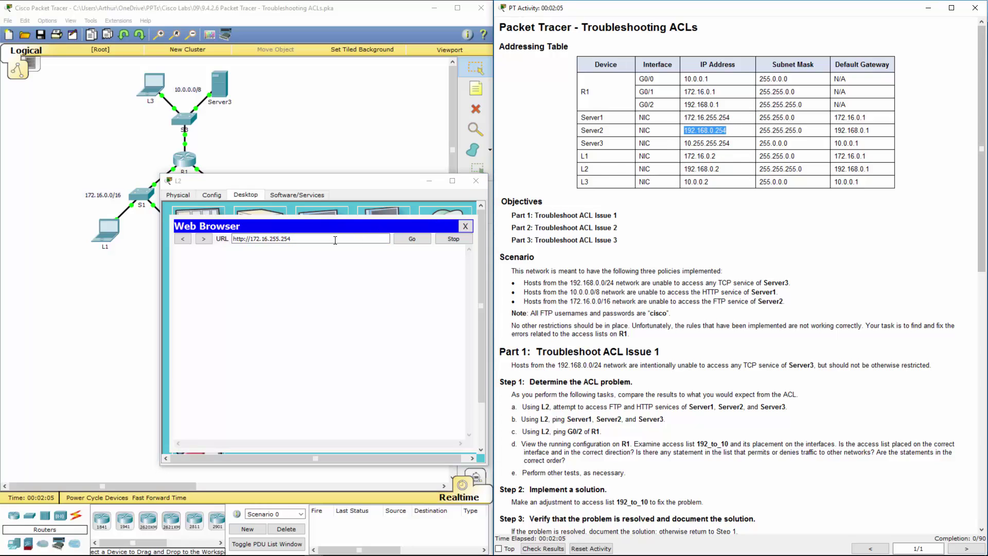
{"action": "left_click", "coordinate": [328, 239]}
{"action": "key", "text": "ctrl+a"}
{"action": "key", "text": "ctrl+v"}
{"action": "left_click", "coordinate": [413, 238]}
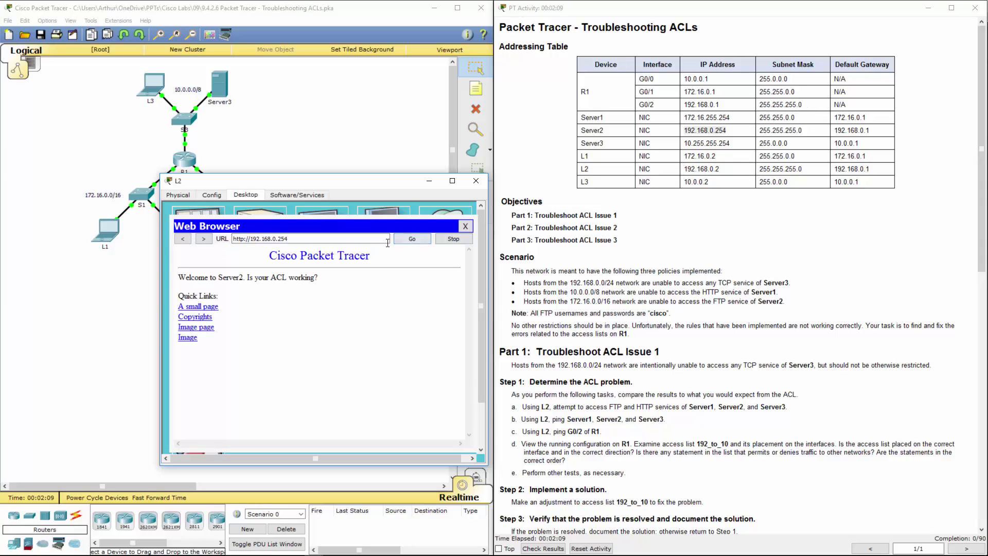
Browse from L2 to Server3 at 10.255.255.254 and see the request time out
{"action": "double_click", "coordinate": [592, 131]}
{"action": "double_click", "coordinate": [591, 117]}
{"action": "left_click_drag", "start_coordinate": [730, 143], "coordinate": [684, 143]}
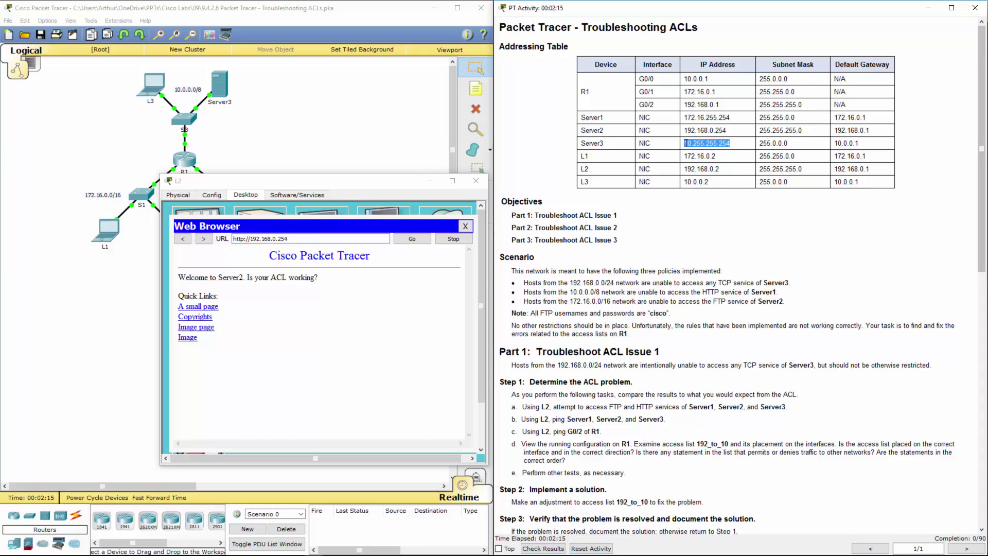
{"action": "left_click_drag", "start_coordinate": [287, 239], "coordinate": [219, 238]}
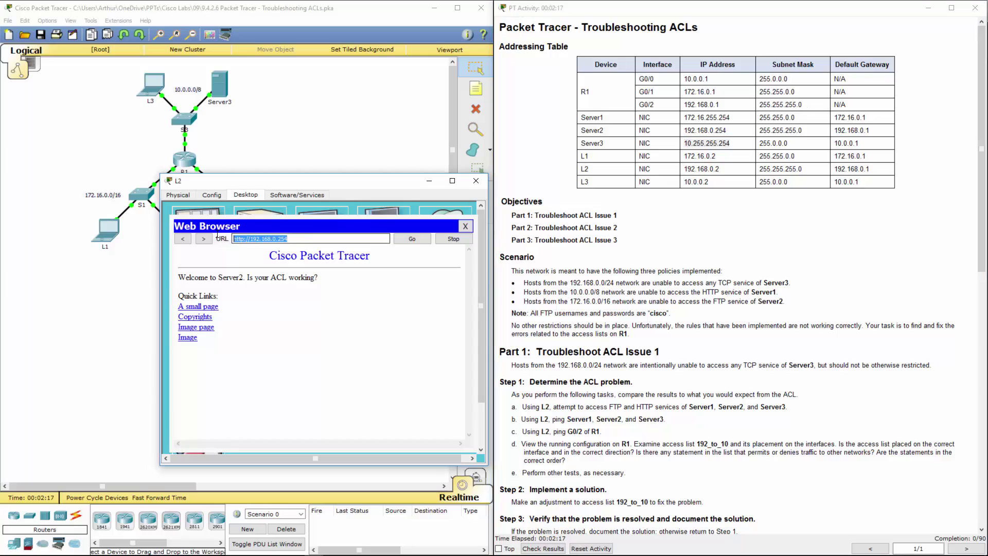
{"action": "key", "text": "ctrl+v"}
{"action": "left_click", "coordinate": [411, 240]}
Retry Server3's page with a cleared address and a fresh browser, still timing out
{"action": "triple_click", "coordinate": [282, 238]}
{"action": "key", "text": "Delete"}
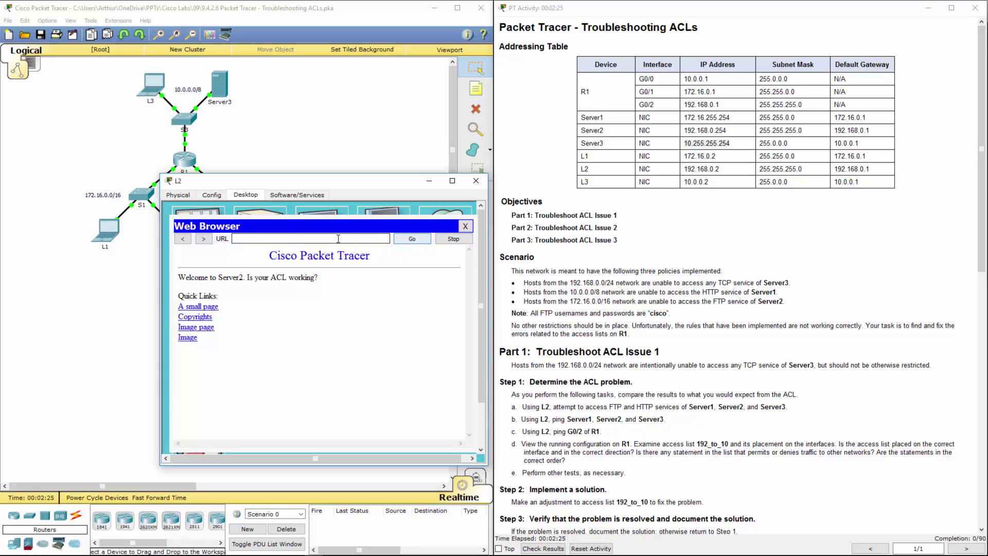
{"action": "type", "text": "10.255.255.254"}
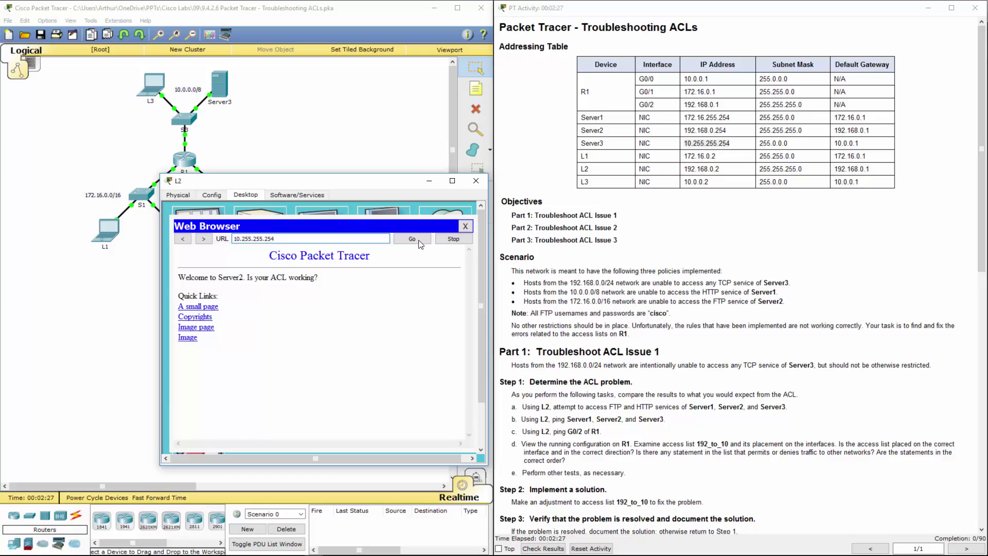
{"action": "left_click", "coordinate": [411, 239]}
{"action": "left_click", "coordinate": [466, 226]}
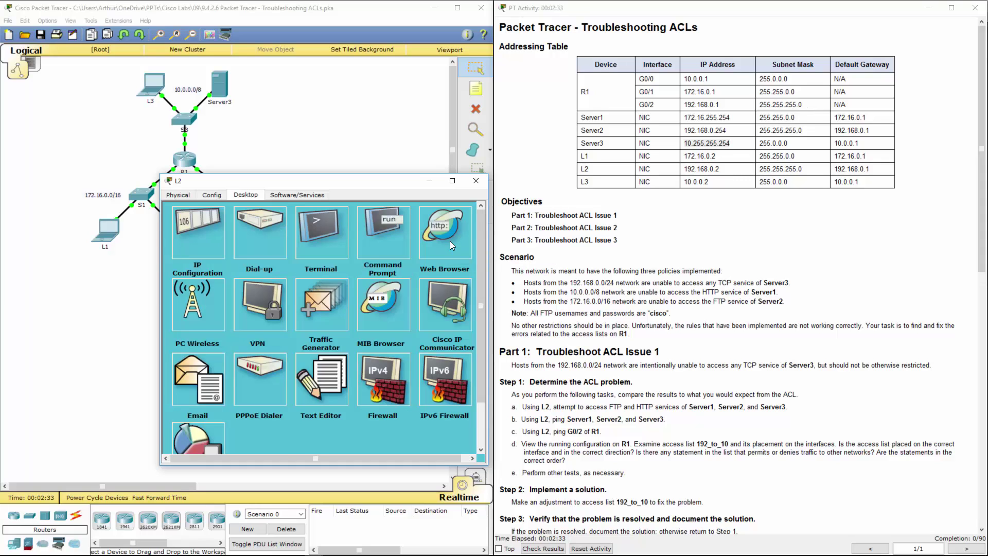
{"action": "left_click", "coordinate": [450, 240]}
{"action": "type", "text": "10.255.255.254"}
{"action": "left_click", "coordinate": [413, 240]}
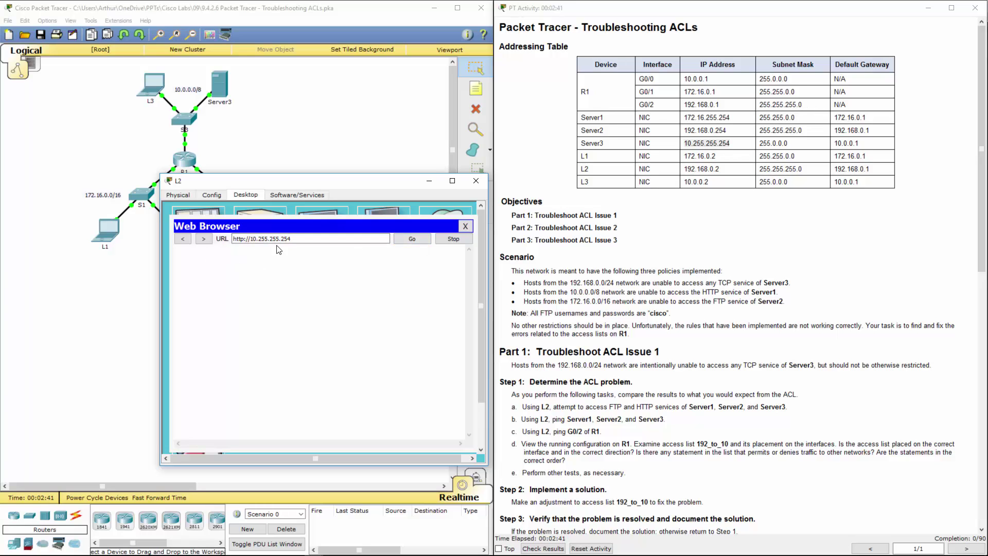
Review the server addresses and step a's HTTP/FTP test requirements in the instructions
{"action": "double_click", "coordinate": [583, 117]}
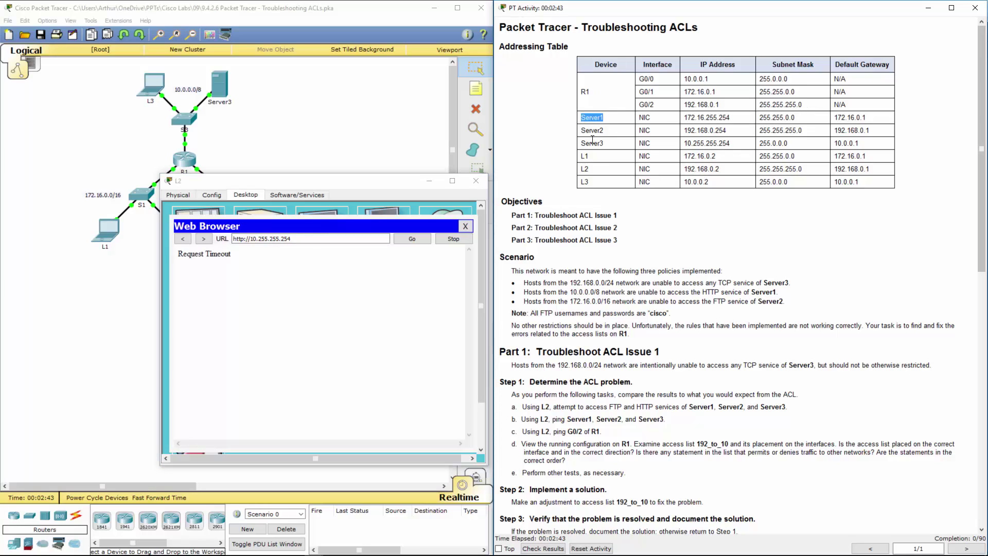
{"action": "double_click", "coordinate": [591, 143]}
{"action": "double_click", "coordinate": [591, 130]}
{"action": "double_click", "coordinate": [644, 405]}
{"action": "double_click", "coordinate": [701, 406]}
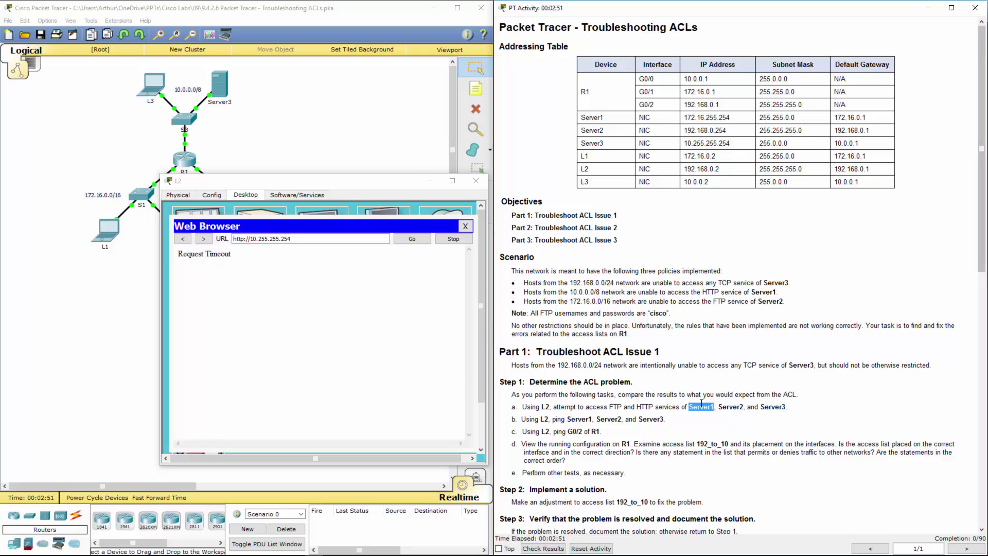
{"action": "double_click", "coordinate": [730, 406]}
{"action": "double_click", "coordinate": [772, 405]}
{"action": "double_click", "coordinate": [614, 407]}
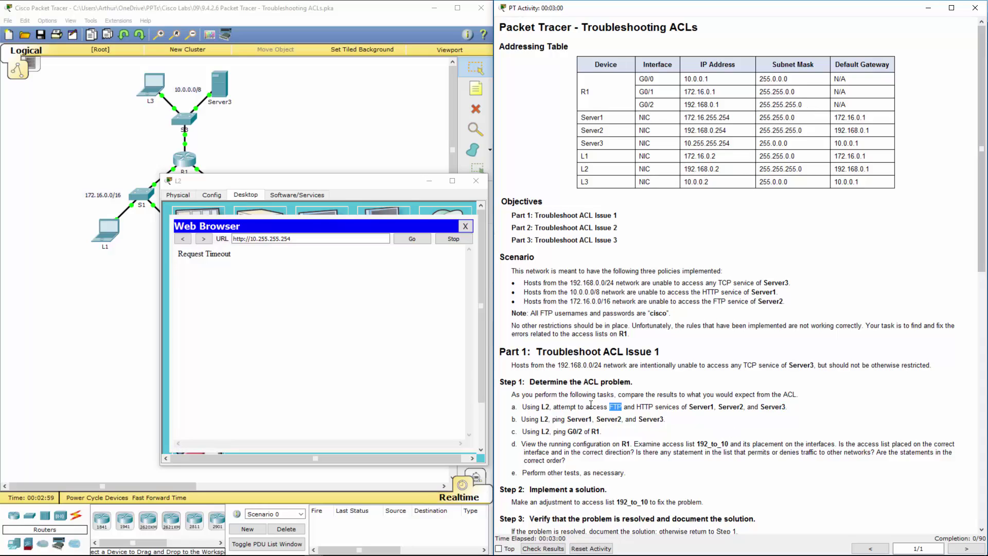
From L2's command prompt run ftp 172.16.255.254 to Server1 and let it time out
{"action": "left_click", "coordinate": [464, 226]}
{"action": "left_click", "coordinate": [387, 236]}
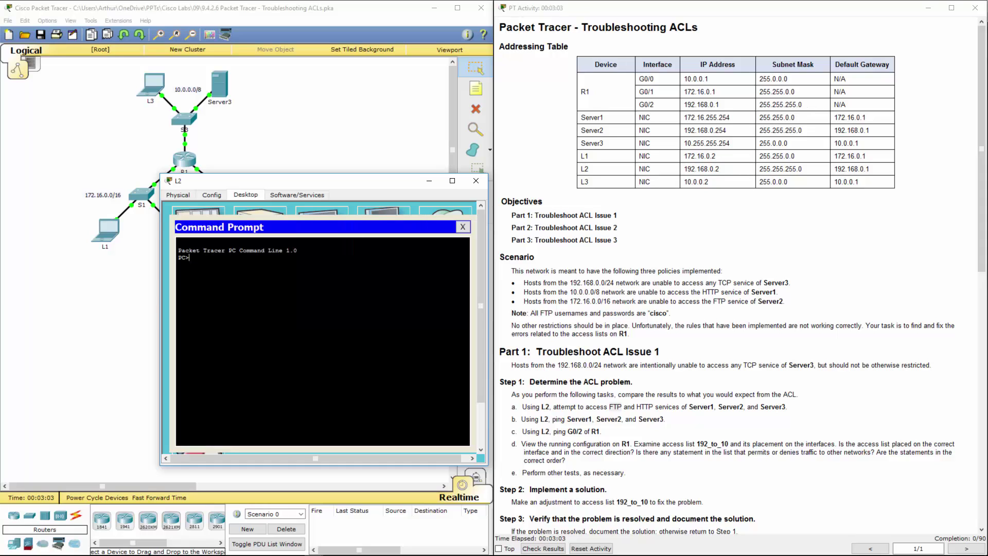
{"action": "type", "text": "ftp"}
{"action": "double_click", "coordinate": [705, 117]}
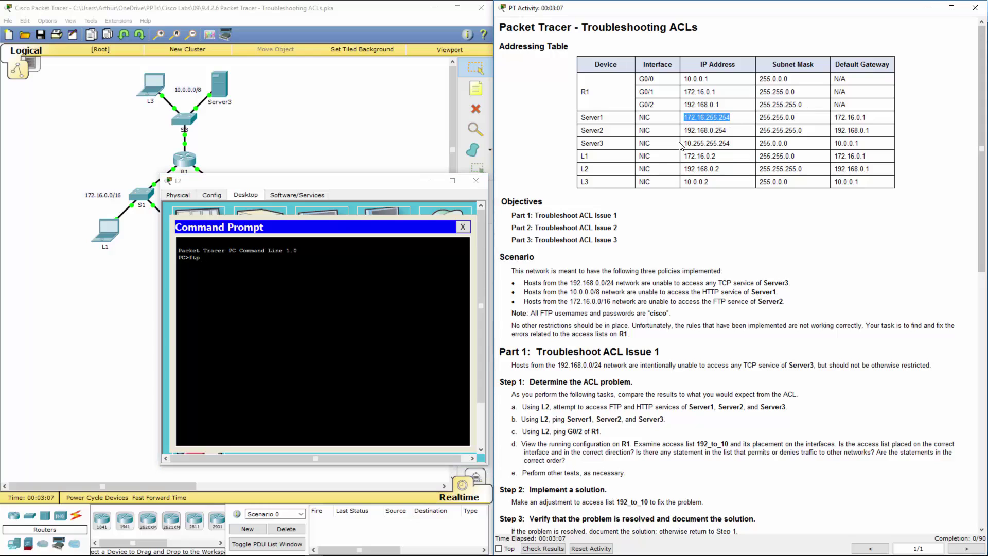
{"action": "key", "text": "ctrl+c"}
{"action": "left_click", "coordinate": [237, 275]}
{"action": "right_click", "coordinate": [238, 275]}
{"action": "left_click", "coordinate": [245, 284]}
{"action": "key", "text": "Return"}
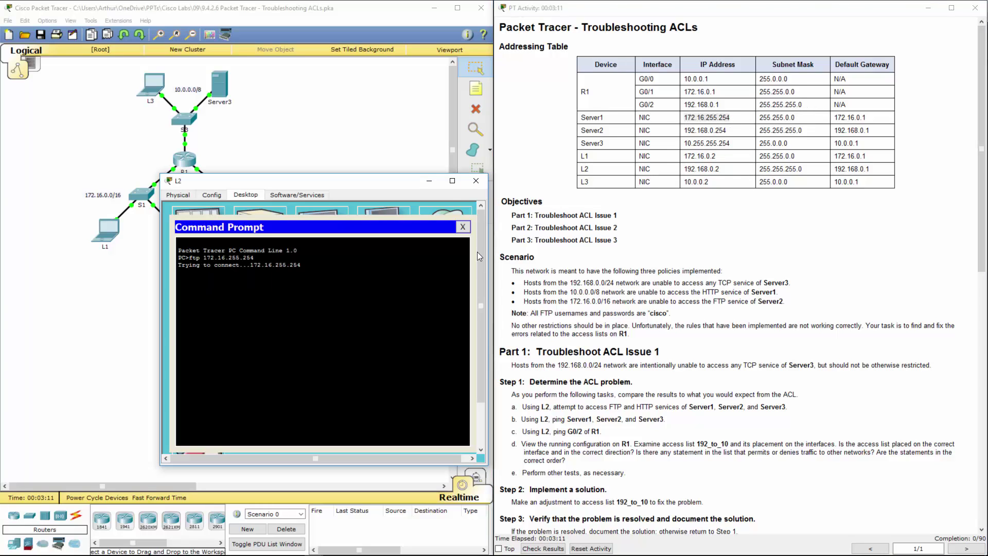
Select Server2's address 192.168.0.254 in the addressing table and return to the workspace
{"action": "left_click", "coordinate": [658, 133]}
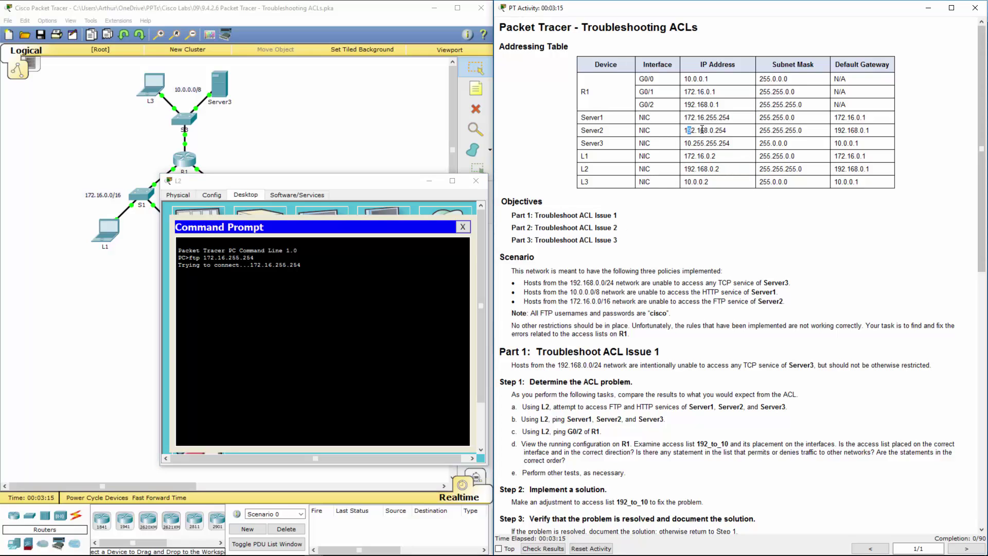
{"action": "left_click_drag", "start_coordinate": [686, 130], "coordinate": [716, 130]}
{"action": "left_click", "coordinate": [683, 136]}
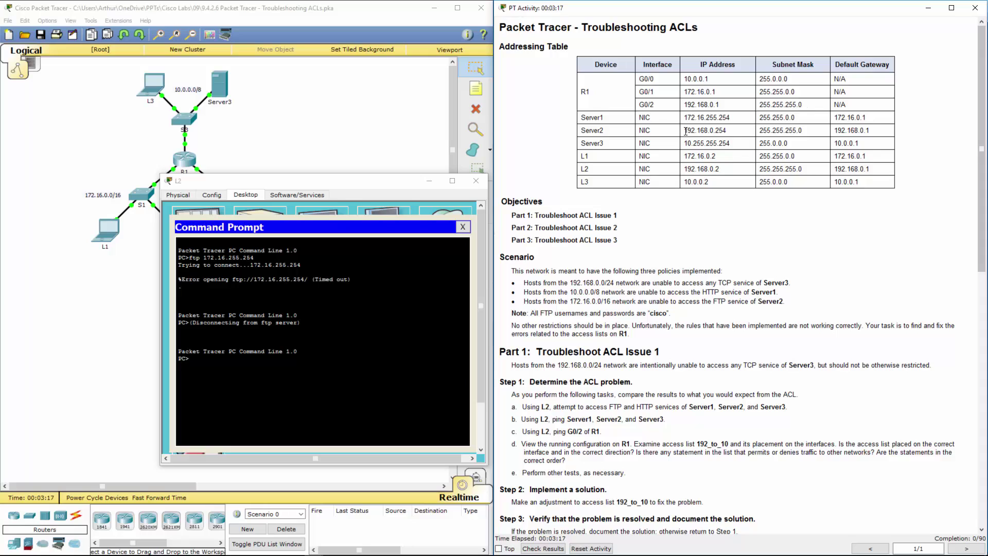
{"action": "double_click", "coordinate": [715, 128]}
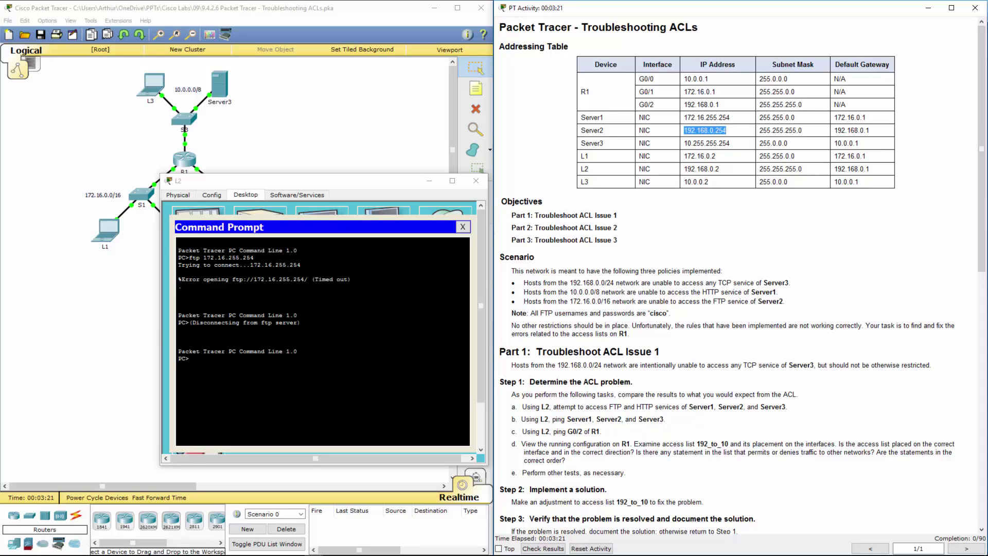
{"action": "key", "text": "alt+Tab"}
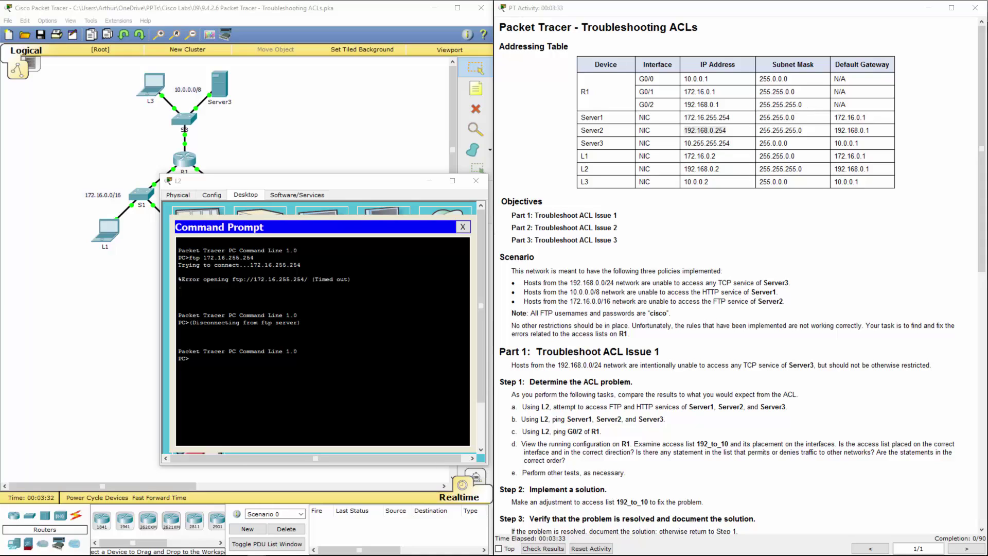
Start Notepad notes with server1–3 lines and their HTTP yes/no results
{"action": "key", "text": "alt+Tab"}
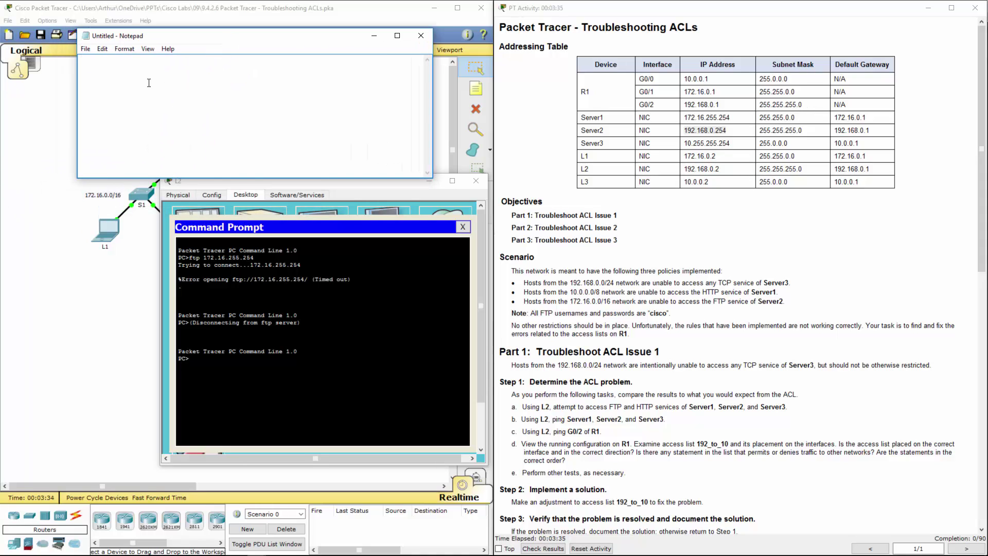
{"action": "type", "text": "server"}
{"action": "key", "text": "BackSpace"}
{"action": "type", "text": "1server2"}
{"action": "key", "text": "Return"}
{"action": "type", "text": "server3"}
{"action": "type", "text": " http"}
{"action": "type", "text": " no"}
{"action": "type", "text": "http yes"}
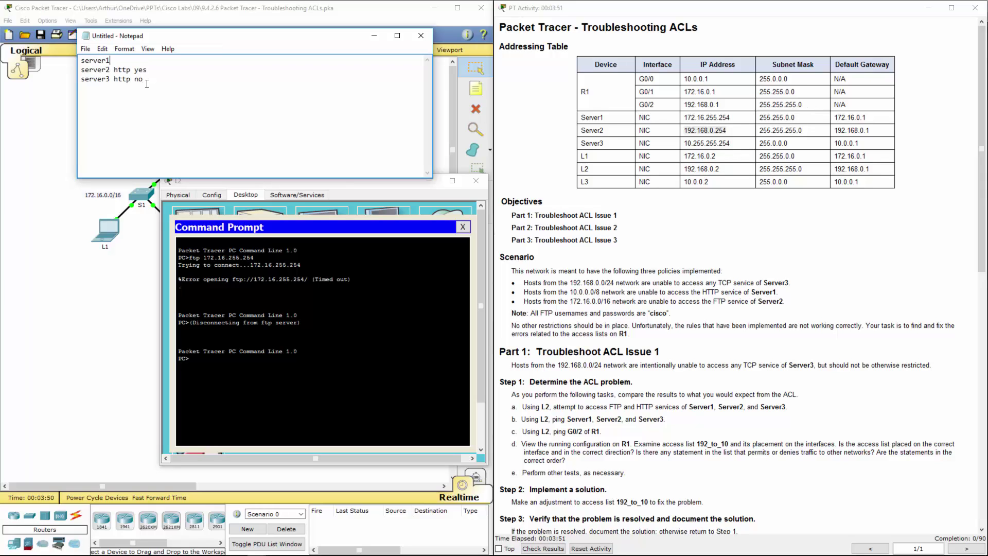
{"action": "type", "text": "http "}
{"action": "type", "text": "no -"}
{"action": "type", "text": " - ftp"}
{"action": "type", "text": "ftp"}
{"action": "type", "text": "ftp"}
{"action": "type", "text": "no"}
FTP from L2 to Server2 at 192.168.0.254 succeeds; note ftp yes and quit at the username prompt
{"action": "left_click", "coordinate": [168, 183]}
{"action": "type", "text": "ftp "}
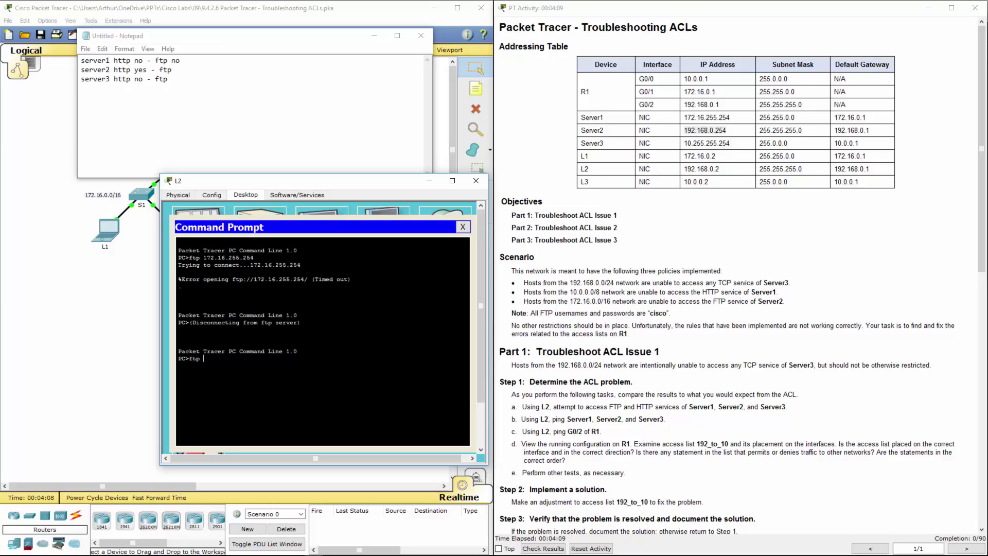
{"action": "type", "text": "192.168.0.254"}
{"action": "key", "text": "Return"}
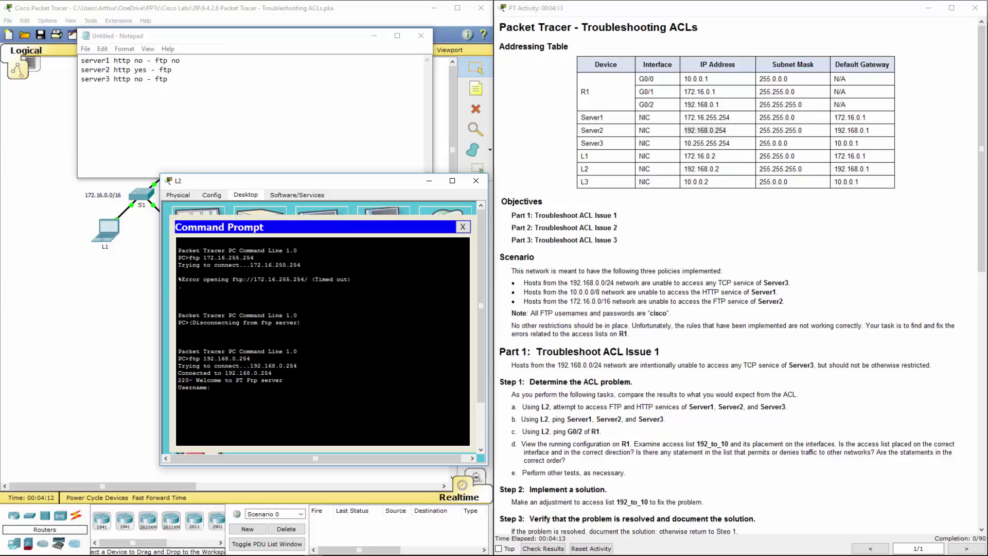
{"action": "left_click", "coordinate": [207, 72]}
{"action": "type", "text": "yes"}
{"action": "left_click", "coordinate": [309, 386]}
{"action": "key", "text": "Return"}
FTP from L2 to Server3 at 10.255.255.254 times out; note ftp no for server3
{"action": "left_click", "coordinate": [724, 130]}
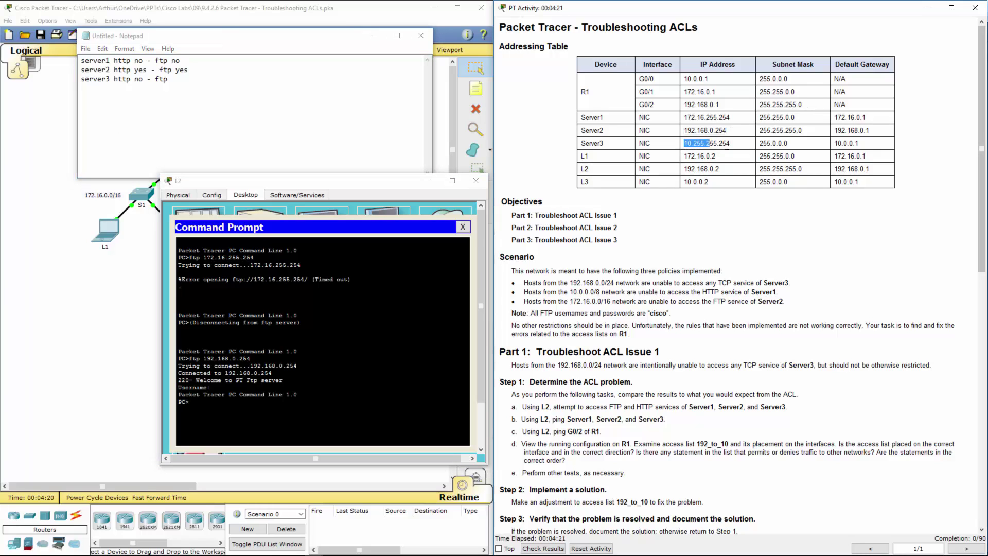
{"action": "left_click_drag", "start_coordinate": [729, 145], "coordinate": [738, 147]}
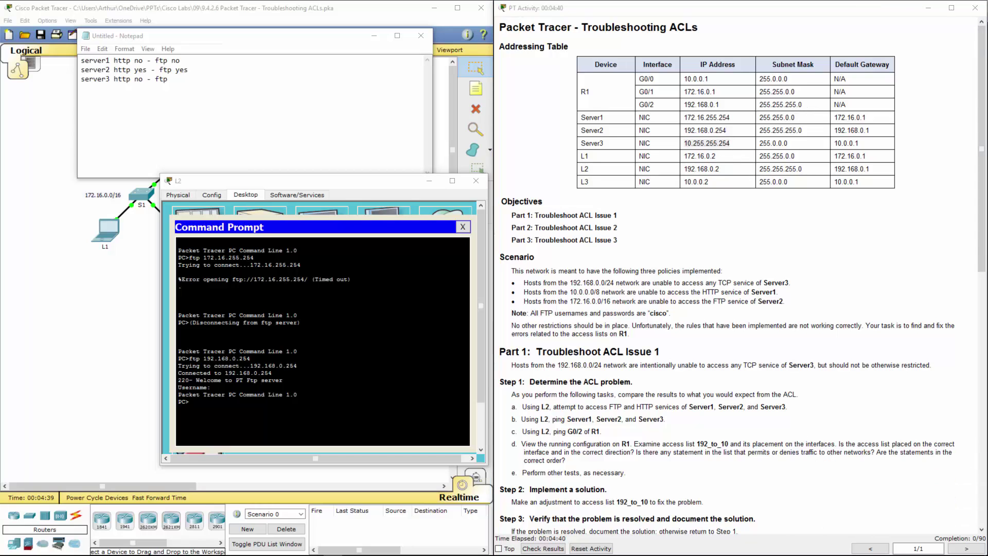
{"action": "left_click", "coordinate": [317, 401]}
{"action": "type", "text": "ftp"}
{"action": "right_click", "coordinate": [326, 421]}
{"action": "left_click", "coordinate": [338, 438]}
{"action": "key", "text": "Return"}
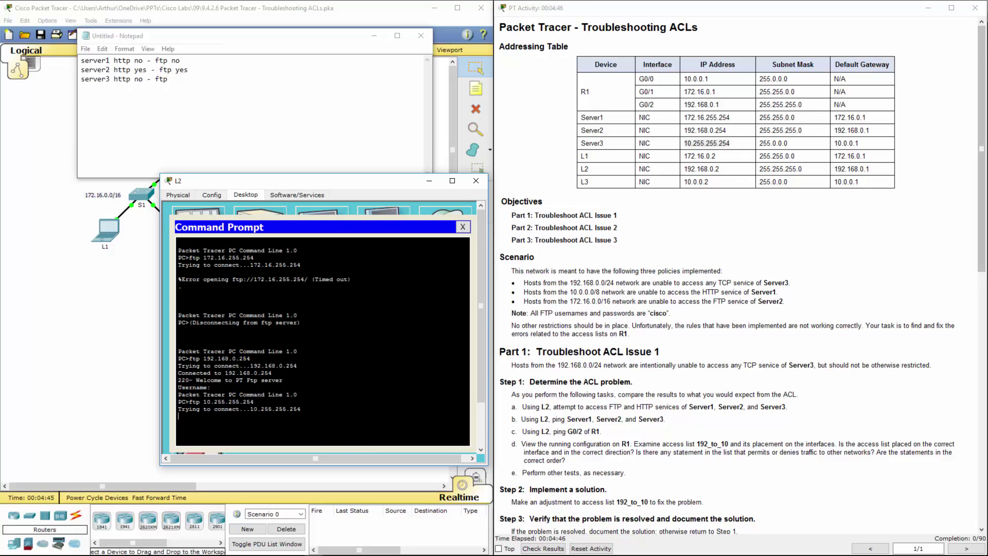
{"action": "left_click", "coordinate": [147, 114]}
{"action": "left_click", "coordinate": [182, 80]}
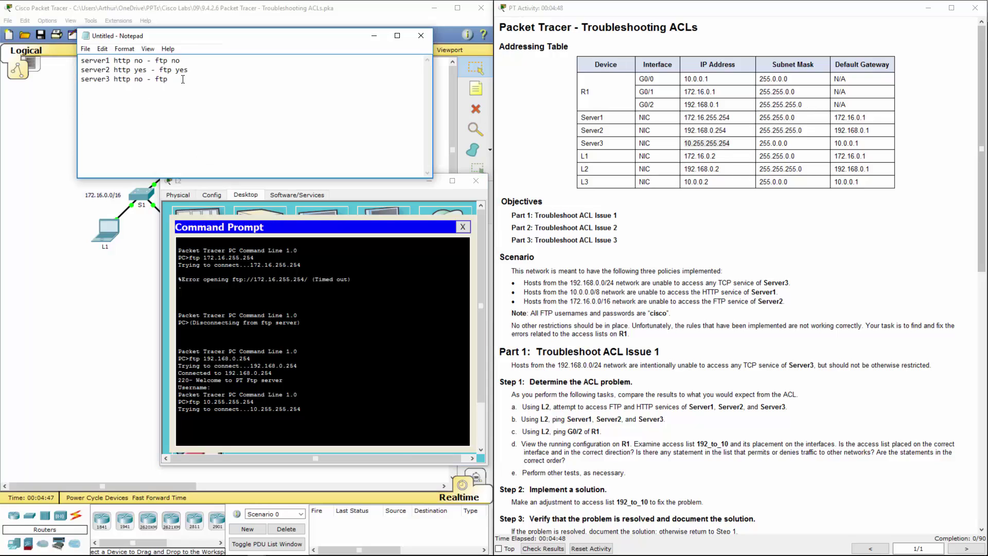
{"action": "type", "text": "no"}
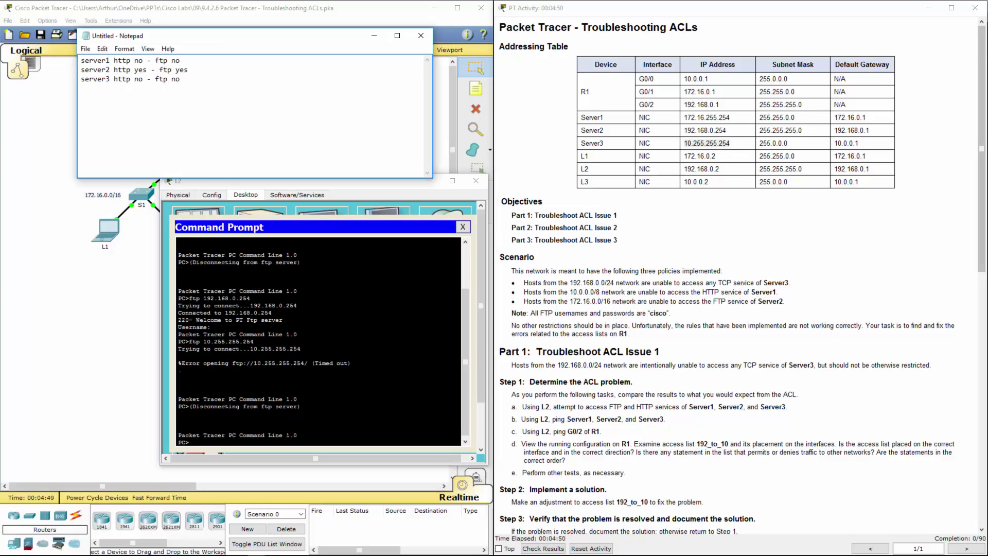
{"action": "left_click", "coordinate": [581, 290]}
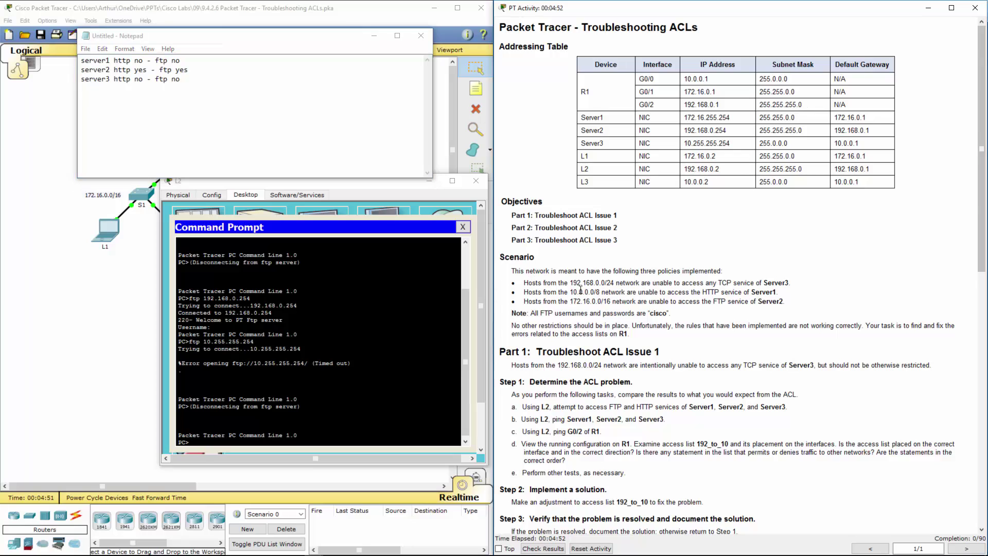
Ping Server3 at 10.255.255.254 from L2 and get destination unreachable
{"action": "double_click", "coordinate": [543, 419]}
{"action": "key", "text": "alt+Tab"}
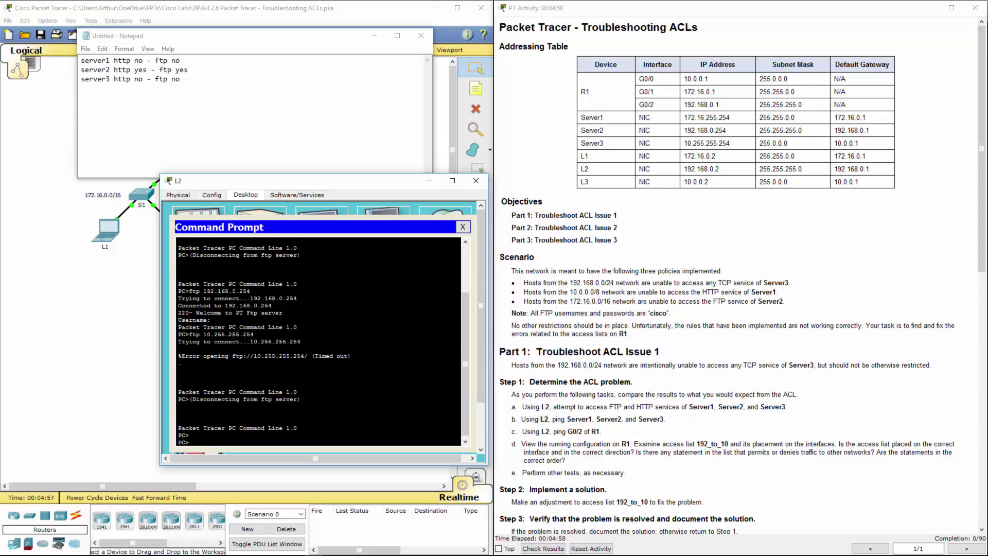
{"action": "key", "text": "Return"}
{"action": "key", "text": "Return"}
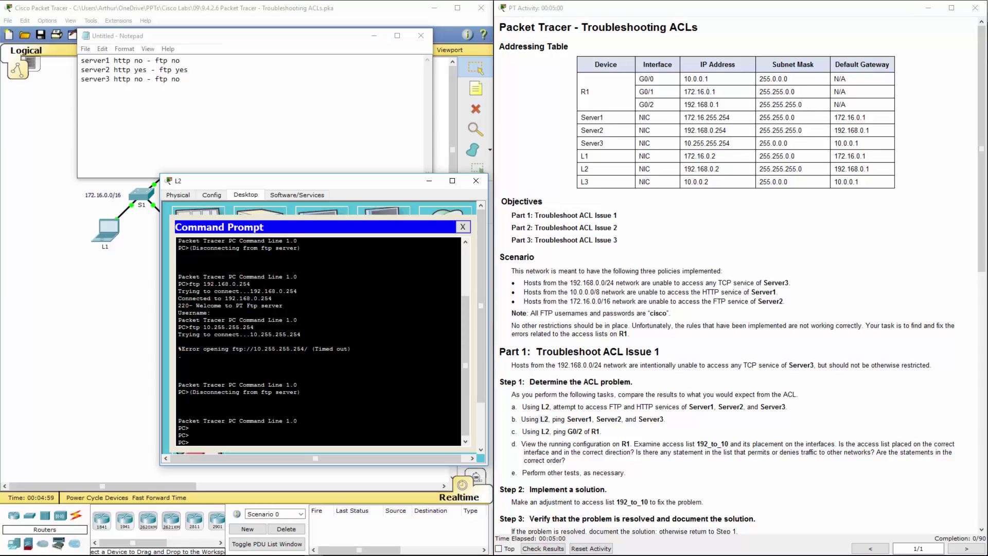
{"action": "type", "text": "ping"}
{"action": "right_click", "coordinate": [229, 440]}
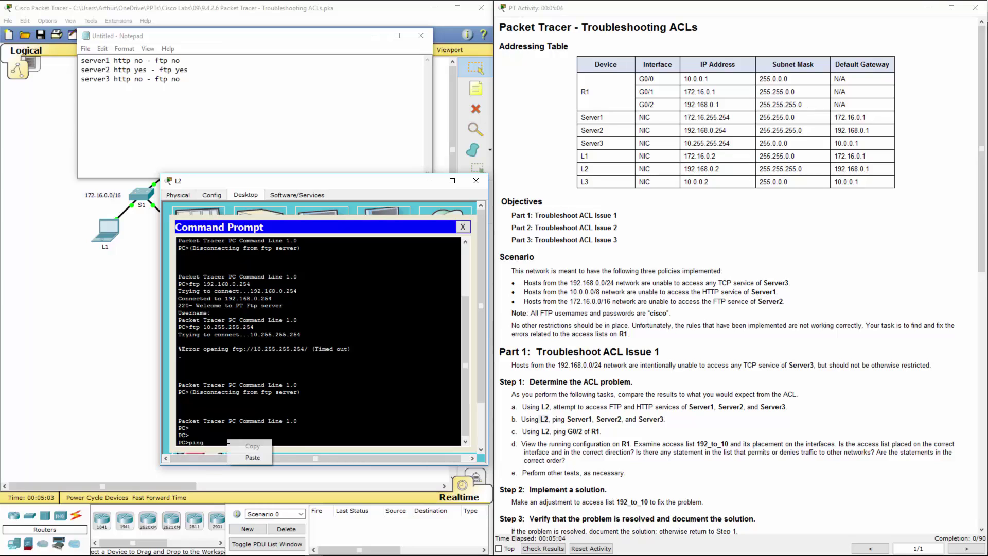
{"action": "left_click", "coordinate": [251, 457]}
{"action": "key", "text": "Return"}
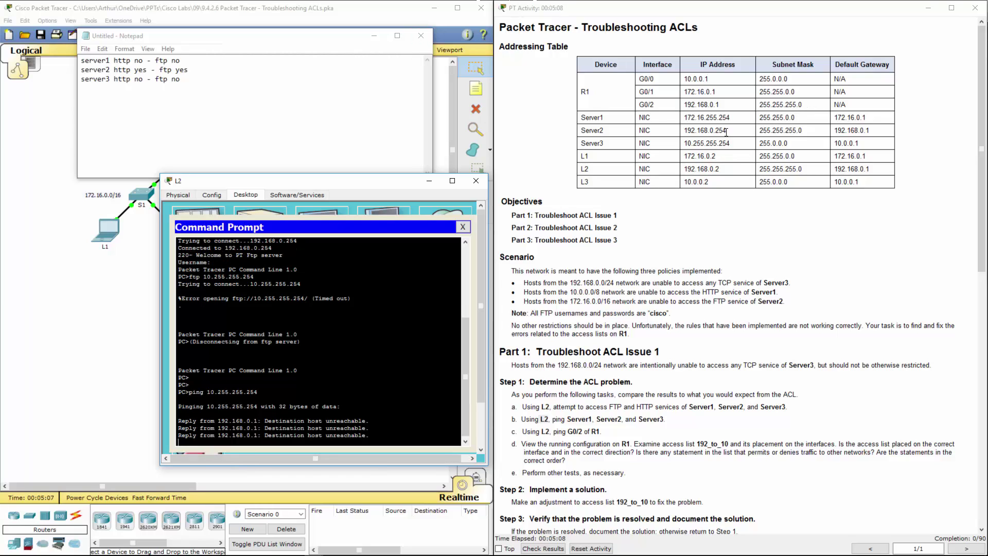
Ping Server2 at 192.168.0.254 from L2 and get successful replies
{"action": "left_click_drag", "start_coordinate": [726, 131], "coordinate": [685, 130]}
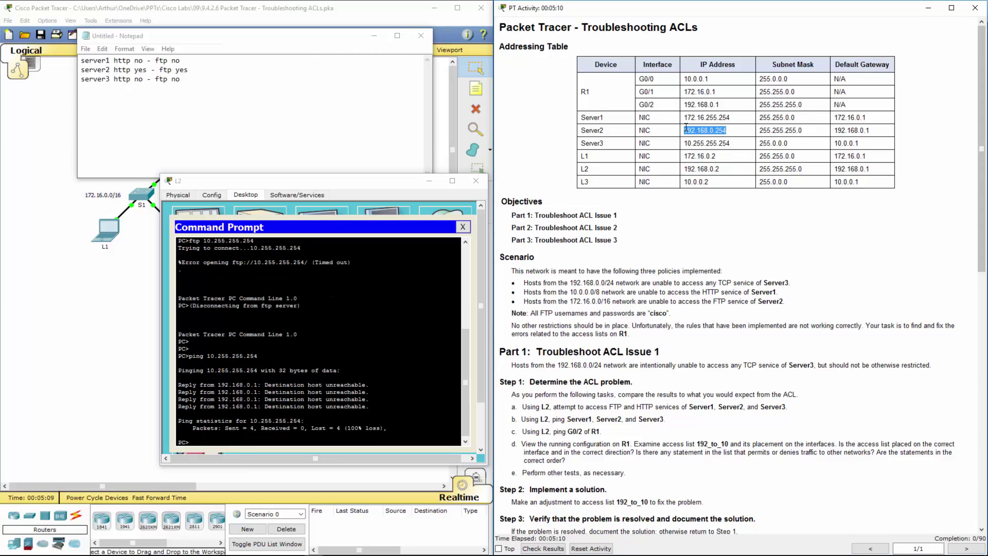
{"action": "key", "text": "alt+Tab"}
{"action": "type", "text": "ping"}
{"action": "key", "text": "ctrl+v"}
{"action": "key", "text": "Return"}
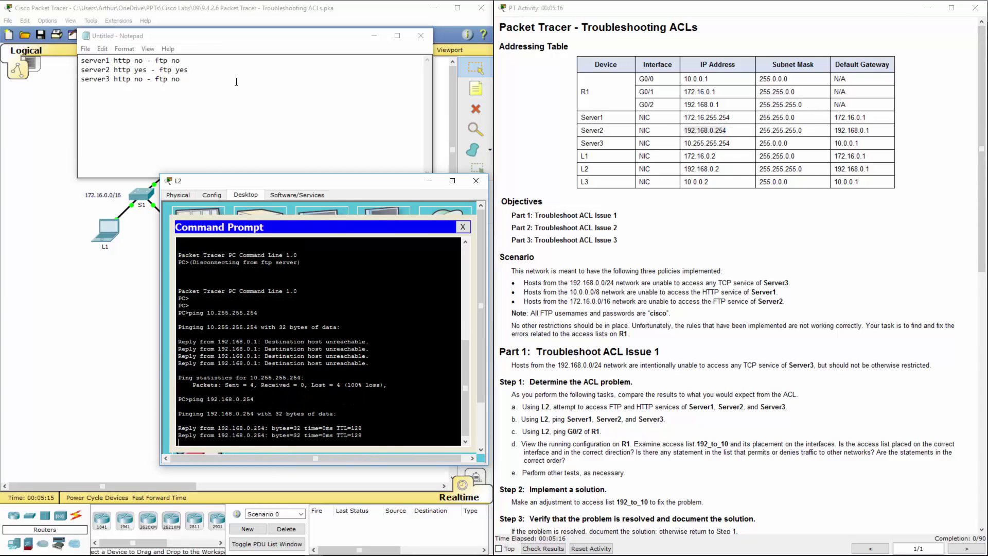
Ping Server1 at 172.16.255.254 from L2, get unreachable, and return to the notes
{"action": "left_click", "coordinate": [733, 116]}
{"action": "left_click_drag", "start_coordinate": [733, 117], "coordinate": [682, 117]}
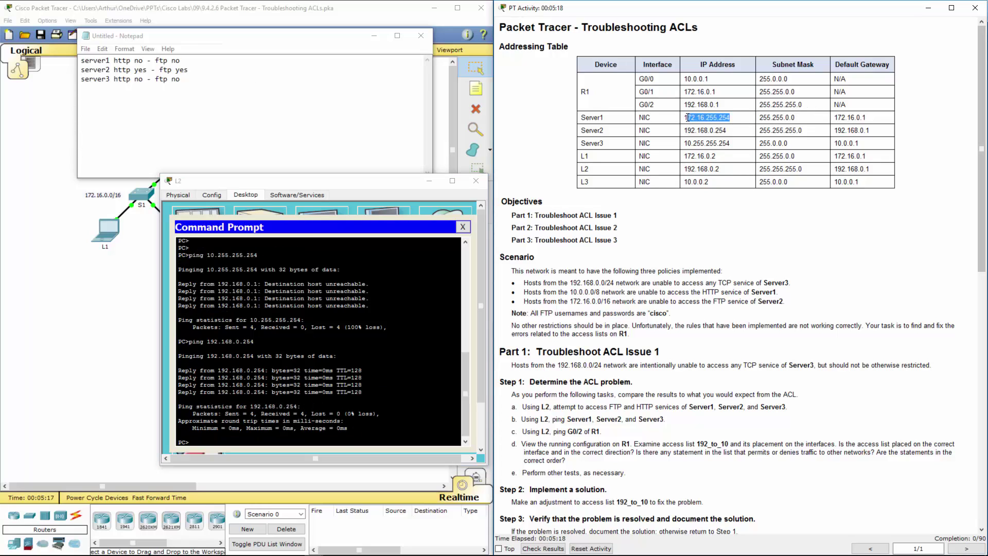
{"action": "left_click", "coordinate": [204, 447]}
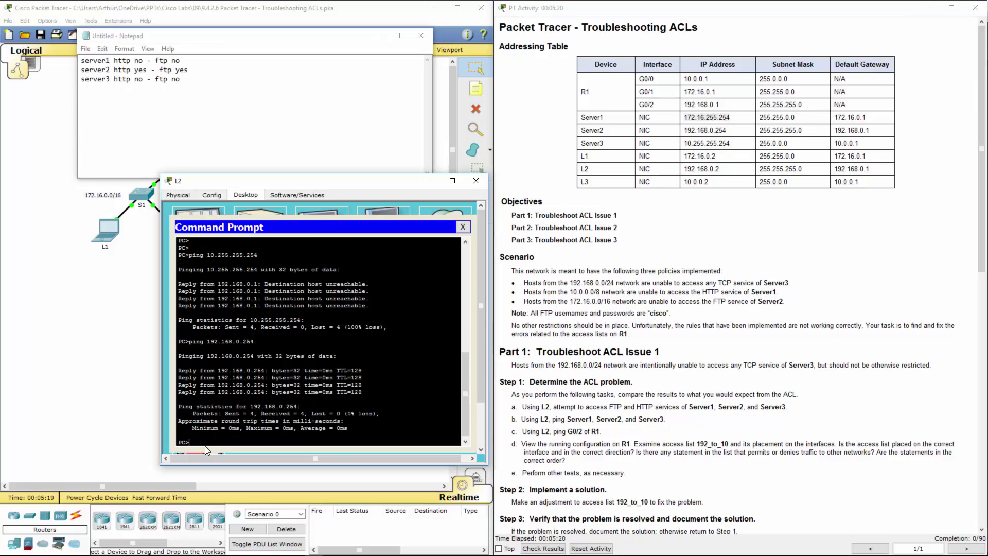
{"action": "type", "text": "ping"}
{"action": "type", "text": " 172.16.255.254"}
{"action": "key", "text": "Return"}
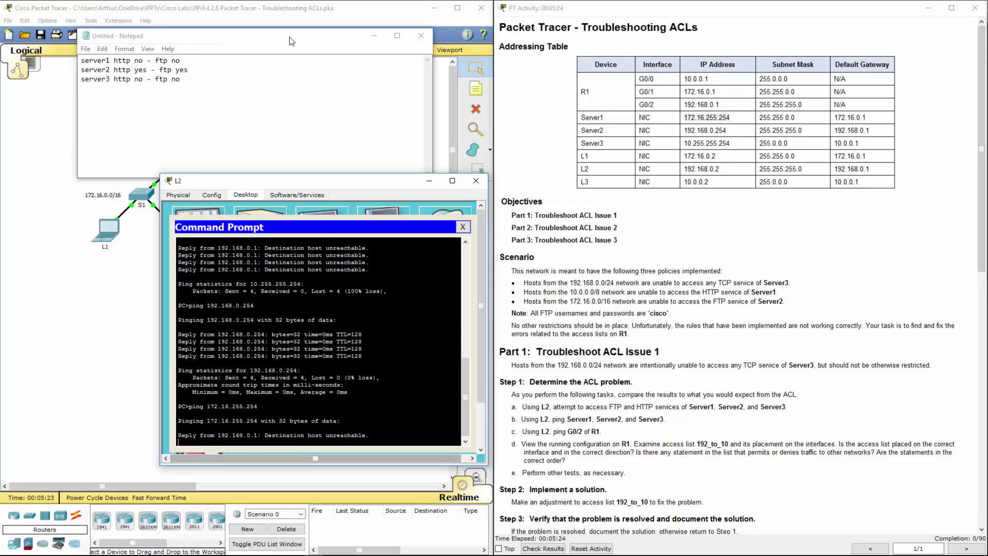
{"action": "left_click", "coordinate": [191, 61]}
{"action": "type", "text": "-"}
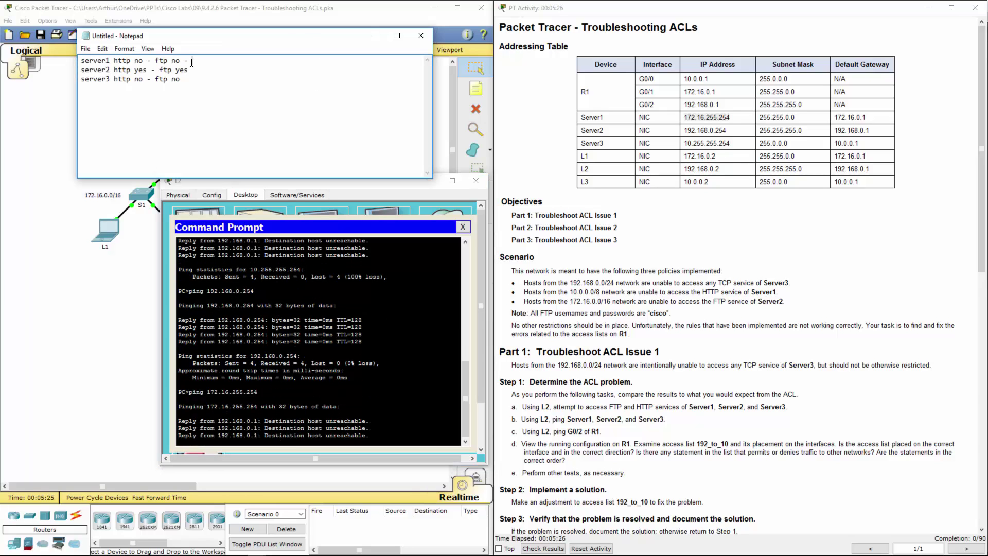
{"action": "type", "text": " icmp no"}
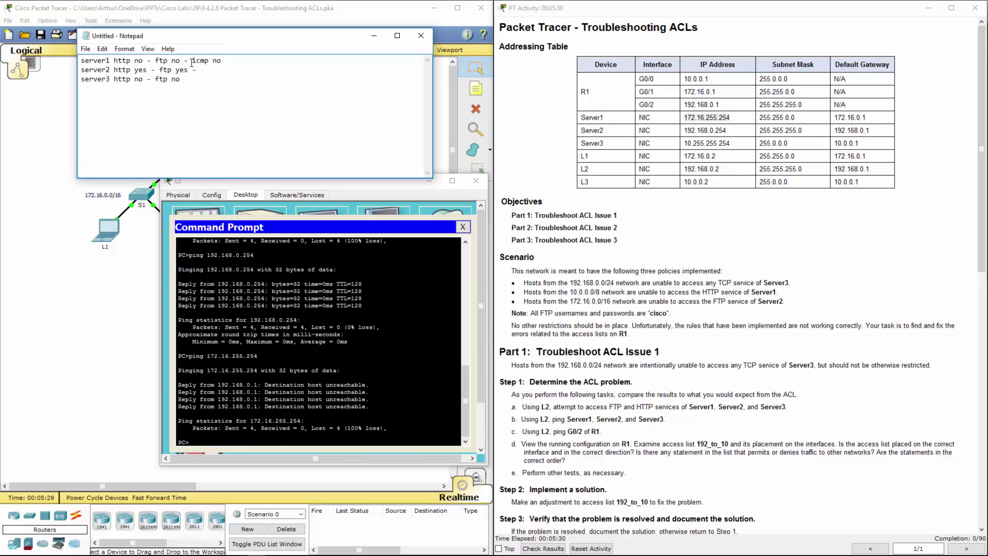
{"action": "type", "text": " icmp yes"}
{"action": "type", "text": "- icmp "}
{"action": "type", "text": "no"}
Review server2's results line, check step c for L2, and return to L2's command prompt
{"action": "left_click_drag", "start_coordinate": [92, 69], "coordinate": [237, 68]}
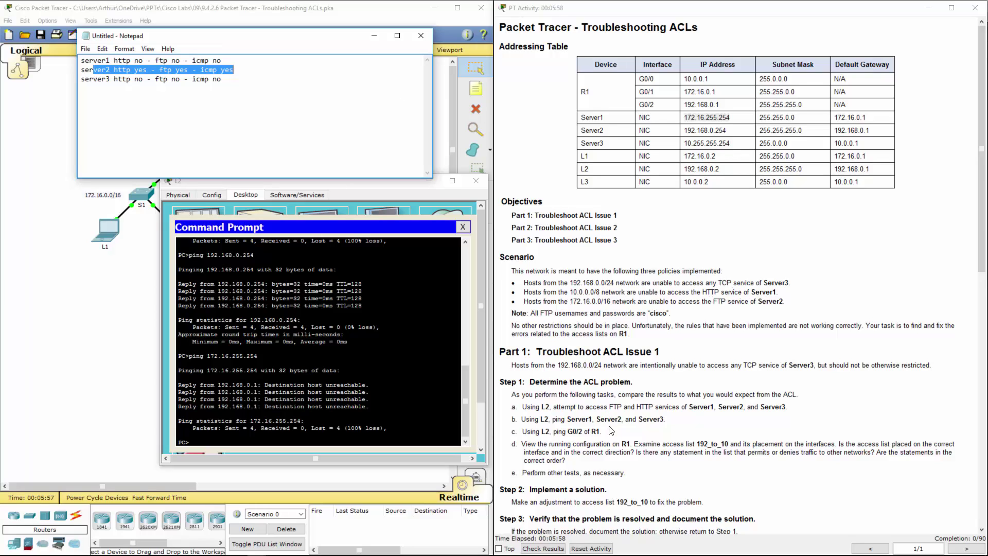
{"action": "double_click", "coordinate": [543, 431]}
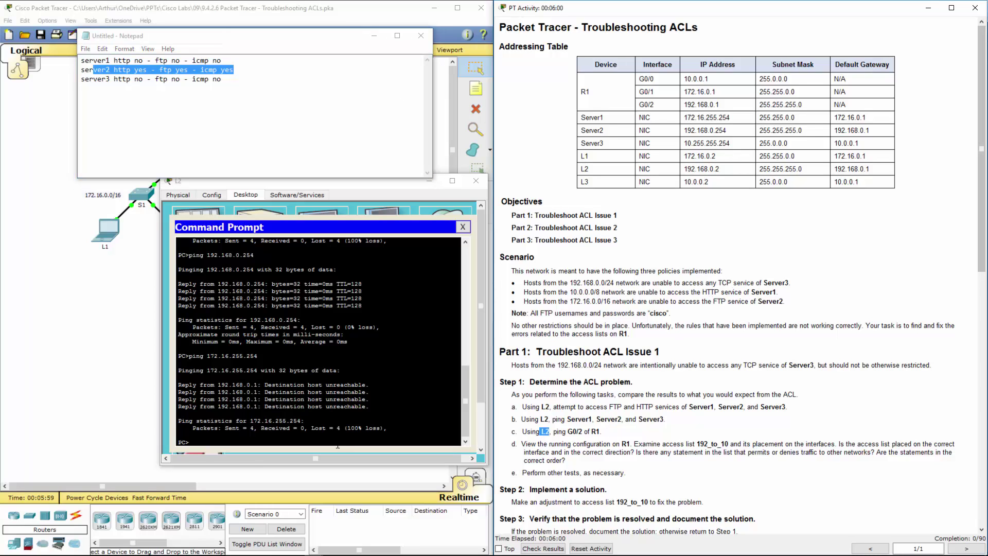
{"action": "left_click", "coordinate": [316, 371]}
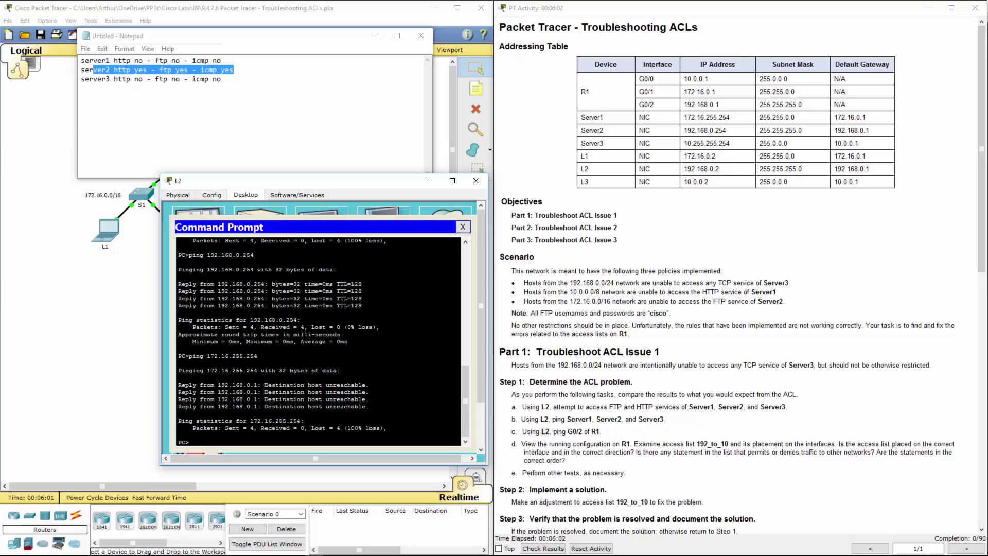
Ping R1's G0/2 address 192.168.0.1 from L2, get unreachable, and note 'R1 G0/2 icmp no'
{"action": "left_click", "coordinate": [567, 432]}
{"action": "key", "text": "alt+Tab"}
{"action": "type", "text": "ing"}
{"action": "double_click", "coordinate": [701, 105]}
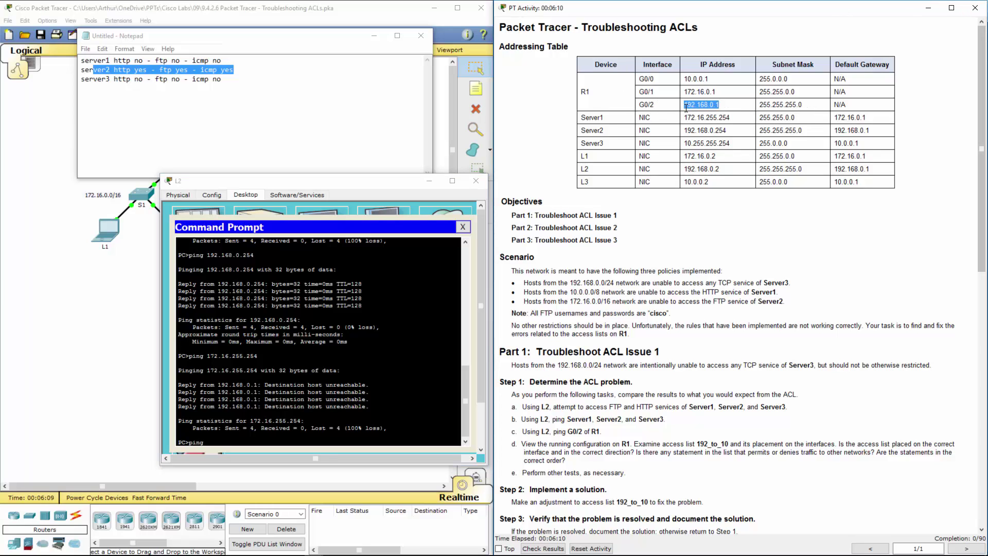
{"action": "right_click", "coordinate": [240, 446]}
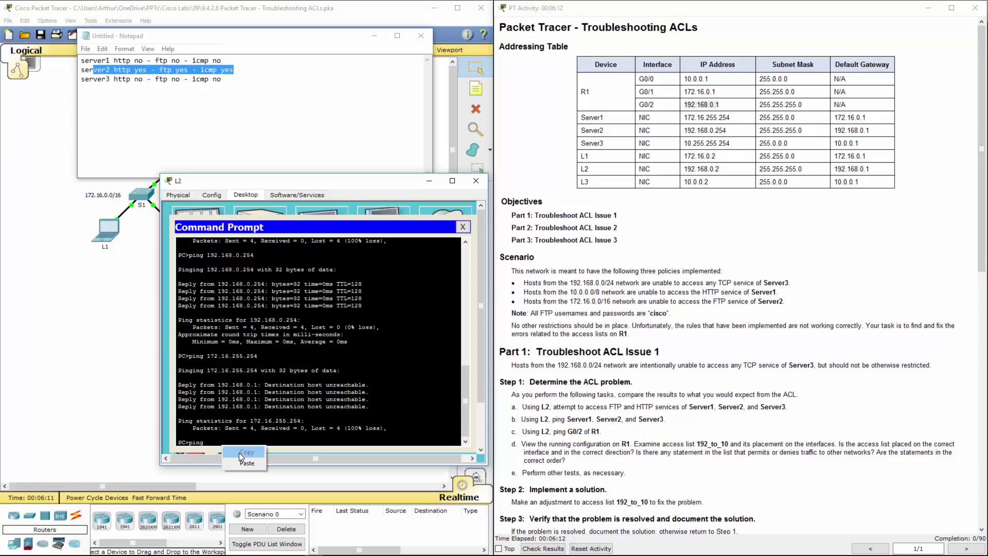
{"action": "left_click", "coordinate": [245, 463]}
{"action": "key", "text": "Return"}
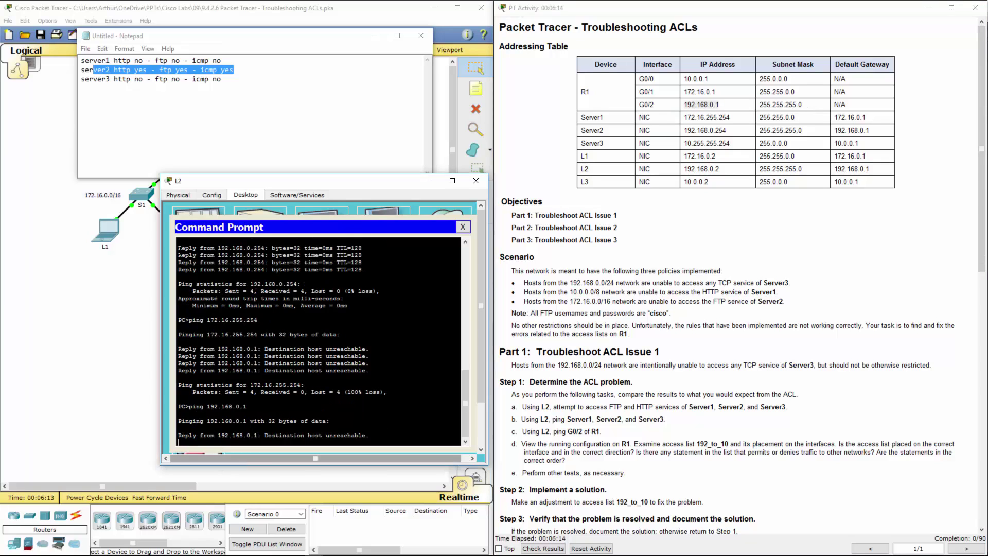
{"action": "left_click", "coordinate": [245, 90]}
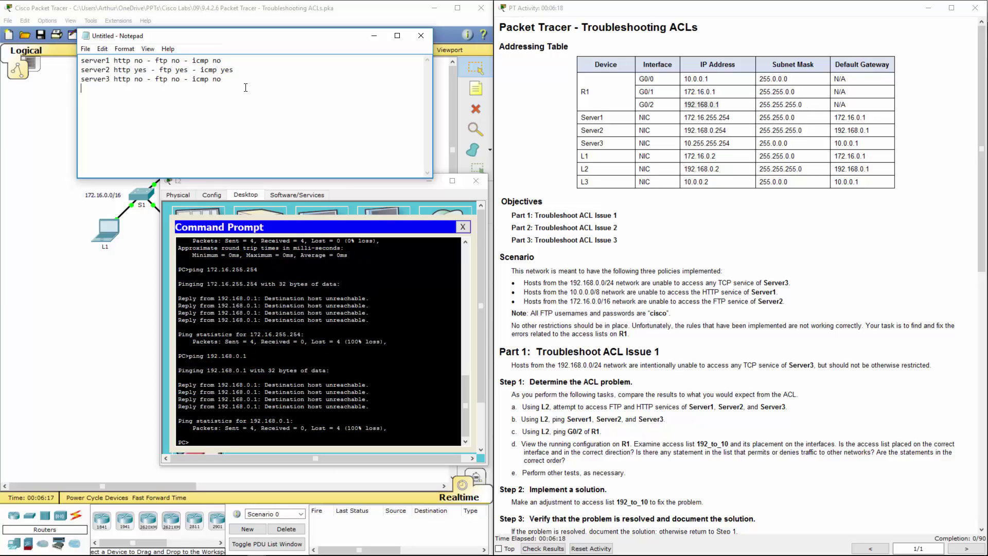
{"action": "type", "text": "R1 G0/2 icmp no"}
{"action": "left_click", "coordinate": [675, 430]}
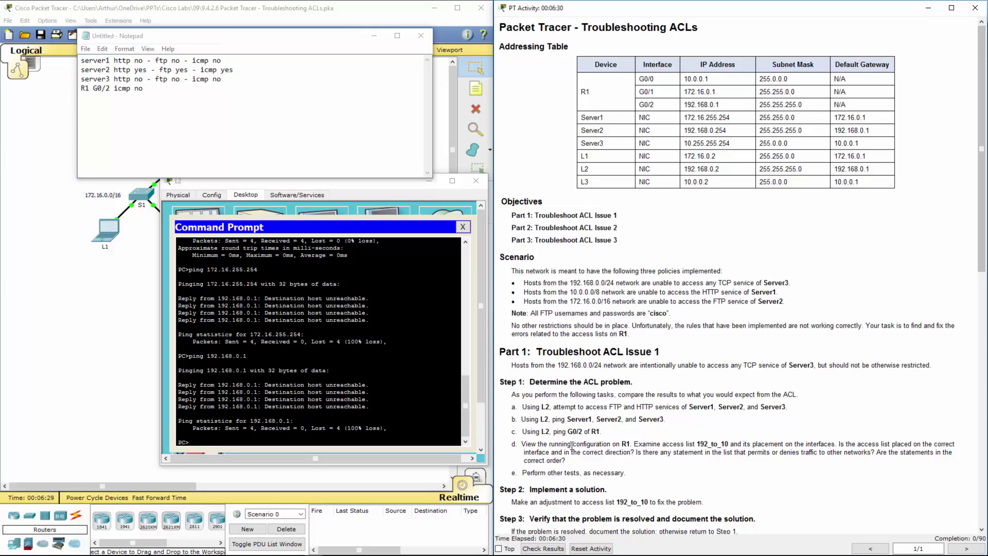
{"action": "left_click_drag", "start_coordinate": [573, 445], "coordinate": [645, 453]}
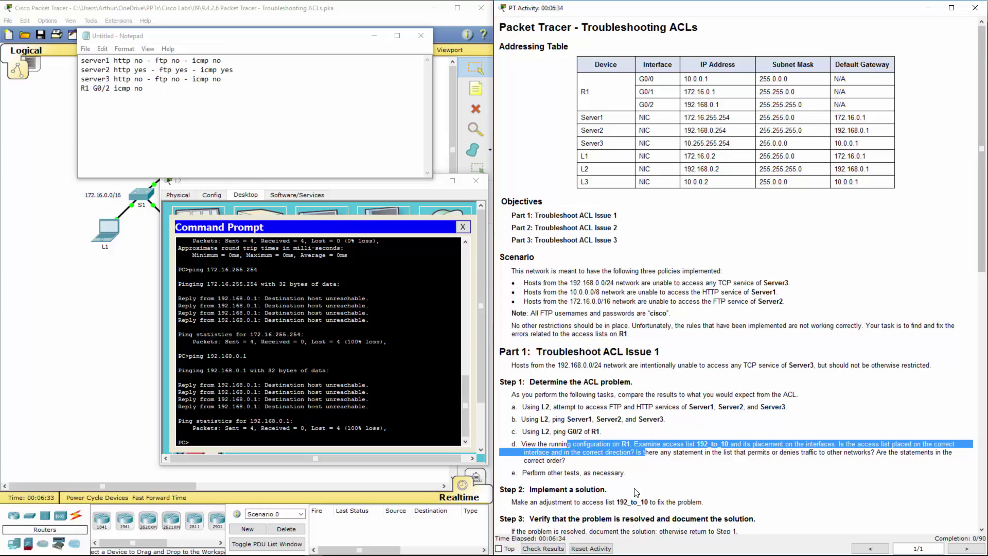
{"action": "left_click", "coordinate": [550, 444]}
{"action": "left_click_drag", "start_coordinate": [528, 444], "coordinate": [710, 443]}
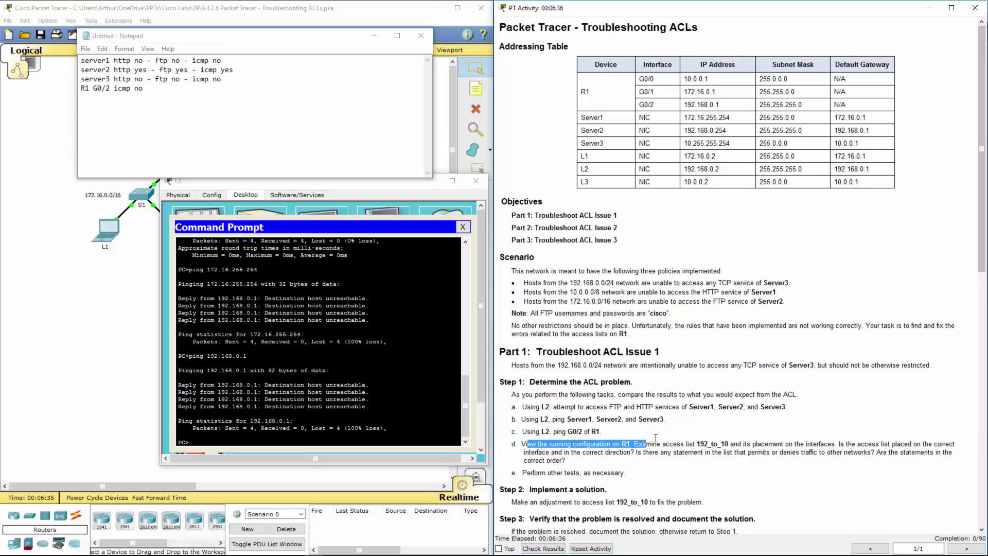
{"action": "left_click", "coordinate": [728, 443]}
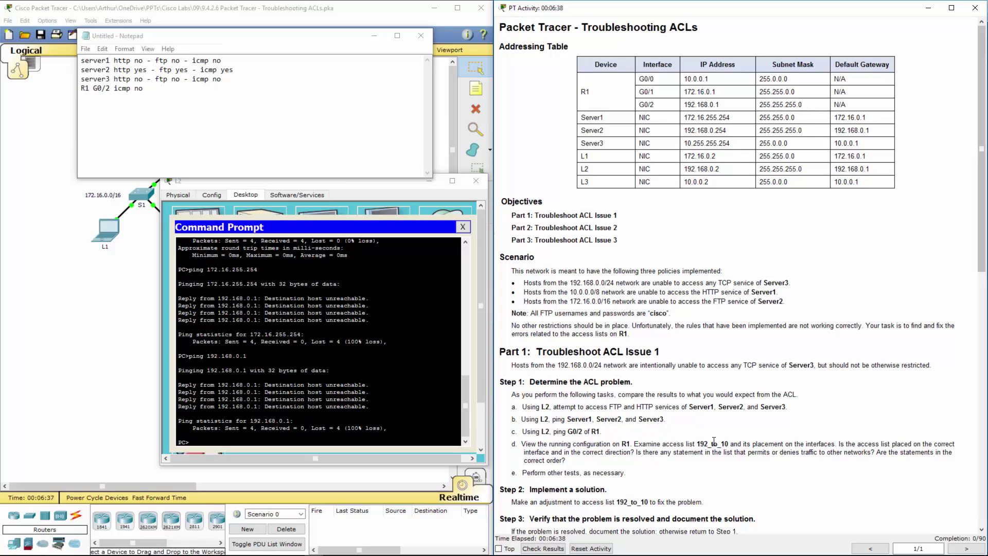
{"action": "double_click", "coordinate": [698, 444]}
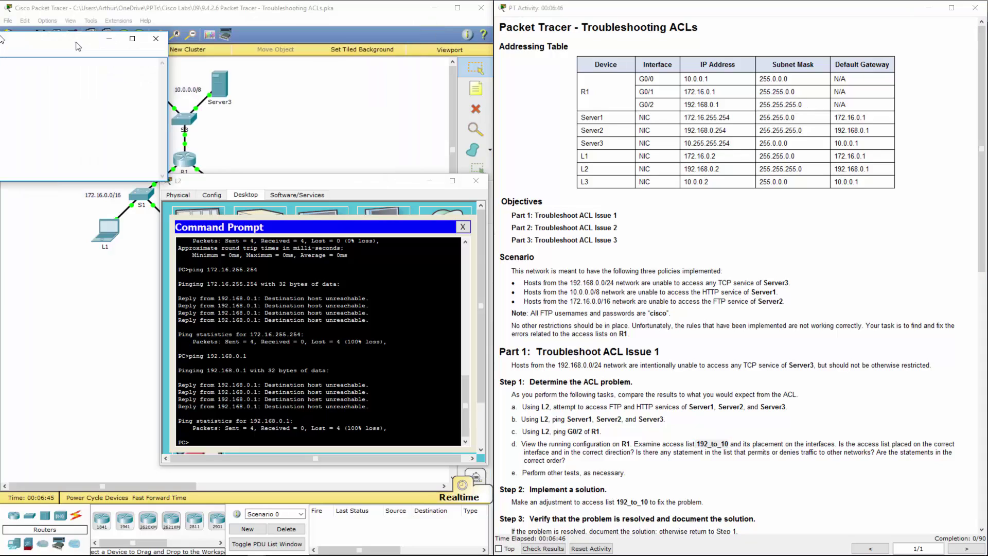
Hide the notes, close L2 and bring up router R1's command line
{"action": "left_click_drag", "start_coordinate": [231, 36], "coordinate": [31, 17]}
{"action": "left_click", "coordinate": [297, 94]}
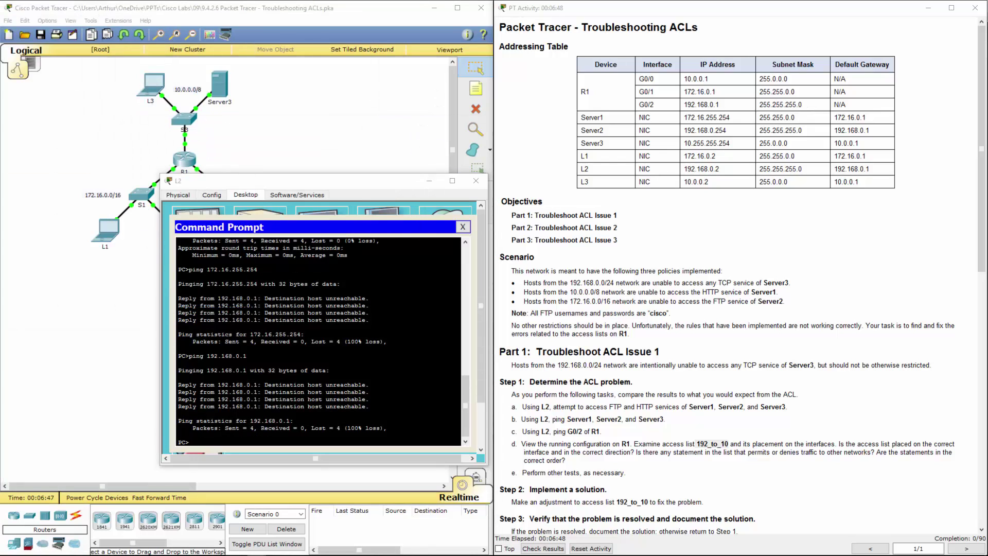
{"action": "left_click", "coordinate": [476, 180]}
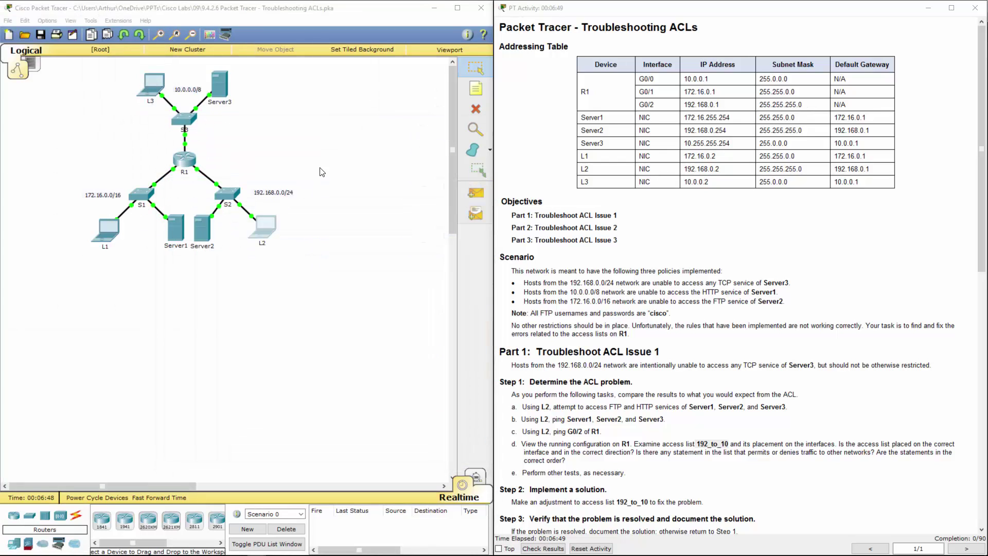
{"action": "left_click", "coordinate": [184, 168]}
{"action": "left_click", "coordinate": [411, 163]}
Enable R1 and run show access-lists to list all its ACLs
{"action": "key", "text": "Return"}
{"action": "key", "text": "Return"}
{"action": "key", "text": "Return"}
{"action": "type", "text": "en"}
{"action": "key", "text": "Return"}
{"action": "type", "text": "s"}
{"action": "type", "text": "ow acc"}
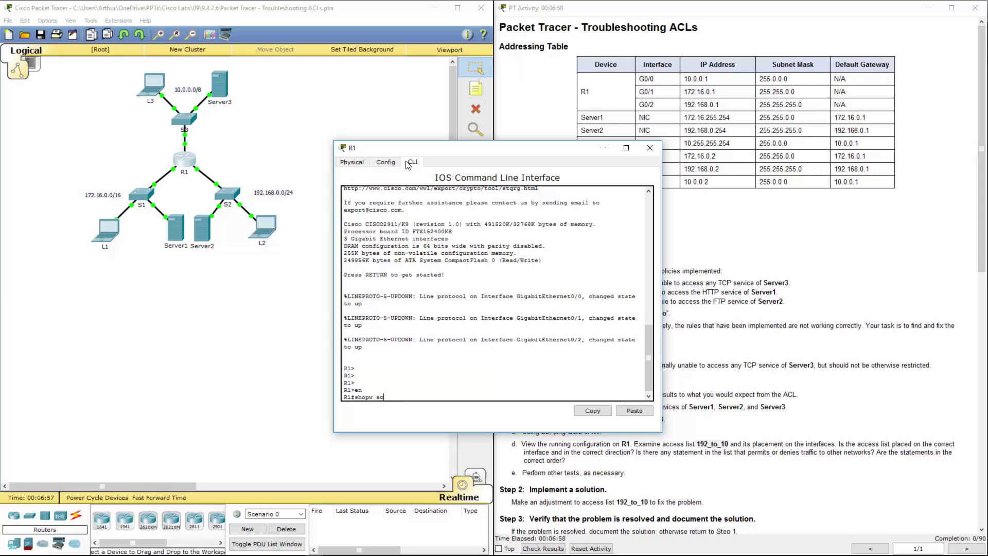
{"action": "key", "text": "Tab"}
{"action": "key", "text": "BackSpace"}
{"action": "key", "text": "BackSpace"}
{"action": "key", "text": "BackSpace"}
{"action": "type", "text": "w acc"}
{"action": "key", "text": "Tab"}
{"action": "key", "text": "Return"}
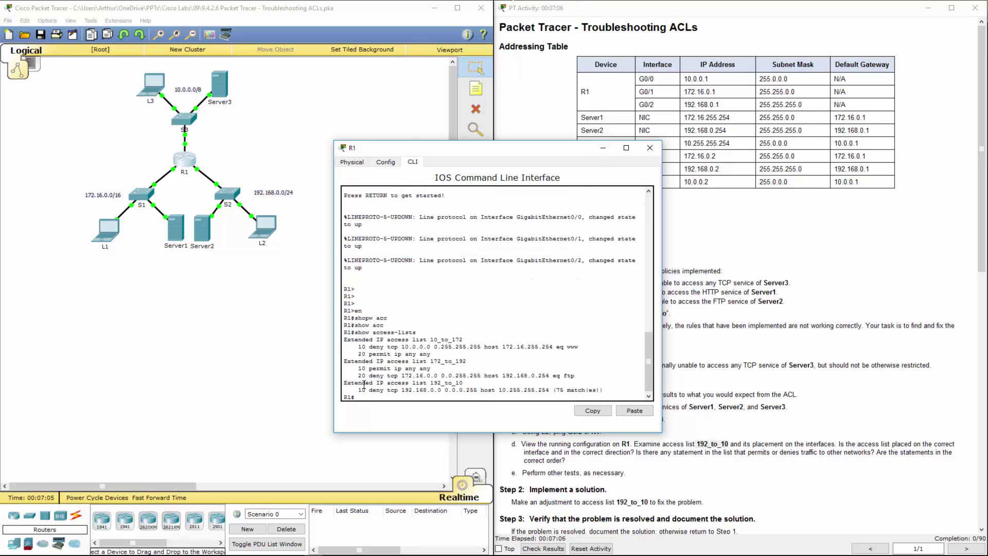
Highlight list 192_to_10's deny tcp 192.168.0.0/24 to host 10.255.255.254 entry
{"action": "left_click_drag", "start_coordinate": [344, 383], "coordinate": [607, 389]}
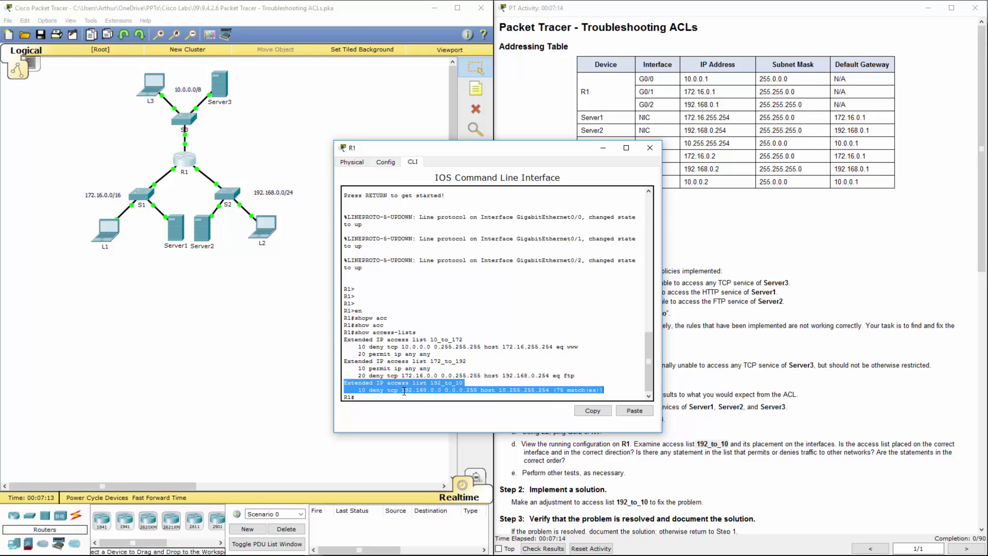
{"action": "left_click", "coordinate": [404, 391]}
{"action": "left_click_drag", "start_coordinate": [402, 390], "coordinate": [551, 388]}
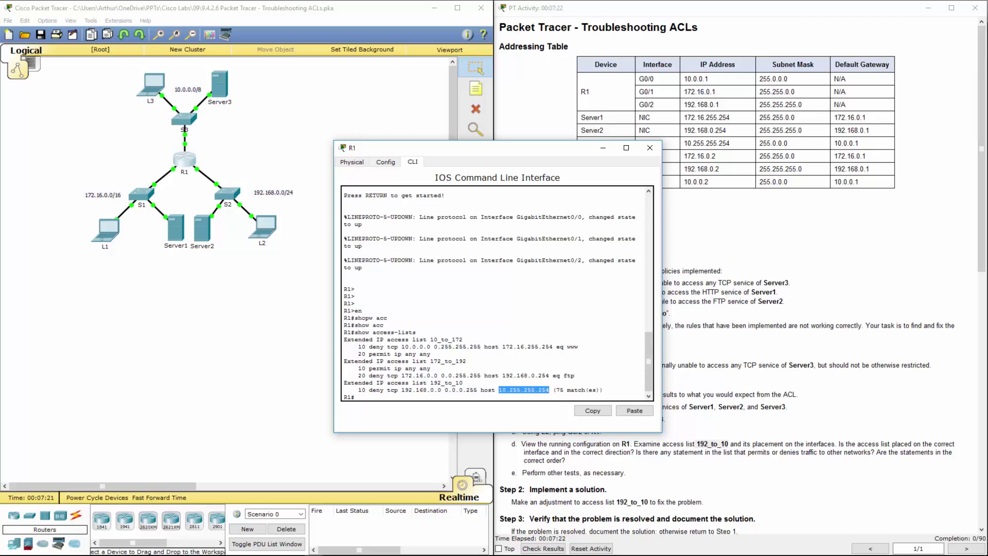
{"action": "left_click", "coordinate": [479, 395]}
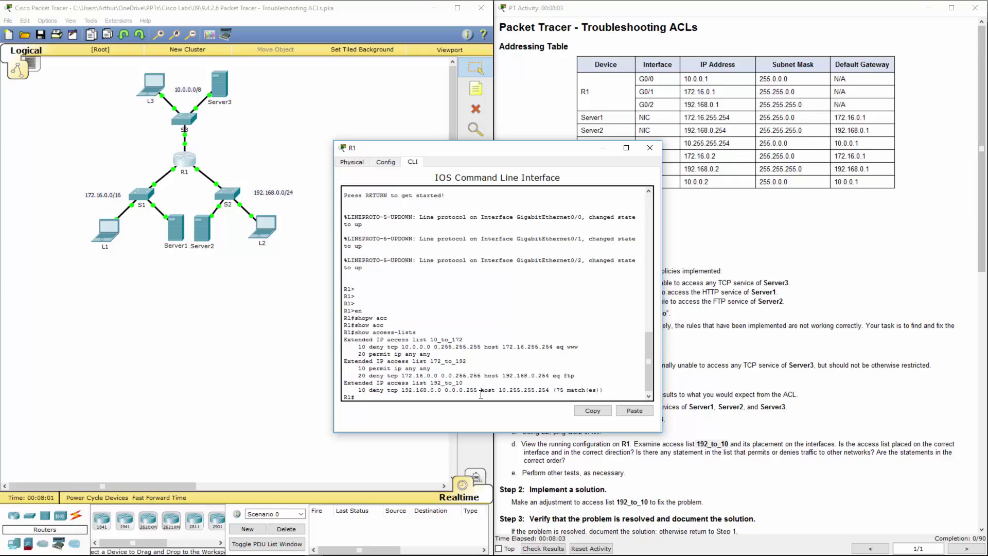
{"action": "type", "text": "conf"}
{"action": "type", "text": "ig t"}
Enter config t on R1 and try 'ip access-list 192_to_10', which is rejected as invalid input
{"action": "key", "text": "Return"}
{"action": "type", "text": "ip"}
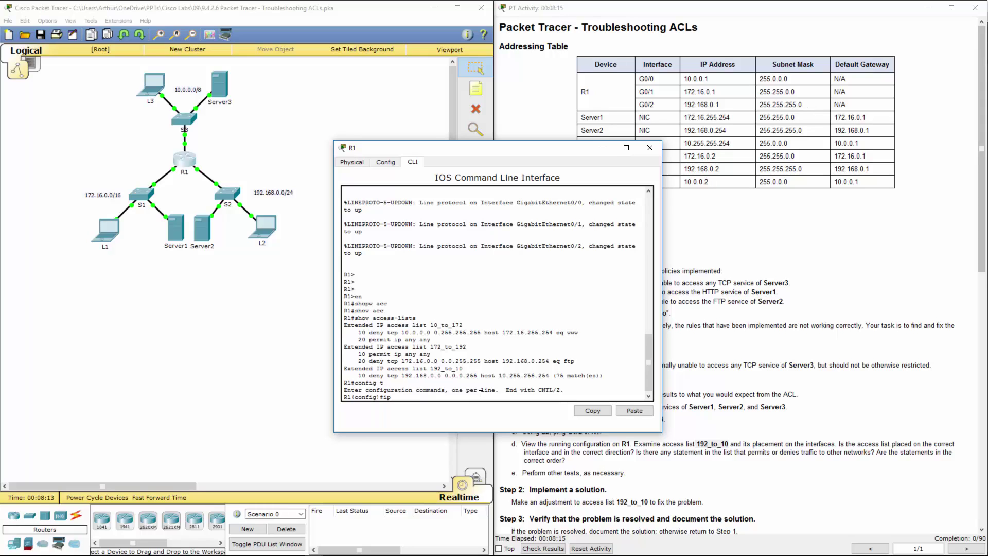
{"action": "type", "text": "acc"}
{"action": "key", "text": "Tab"}
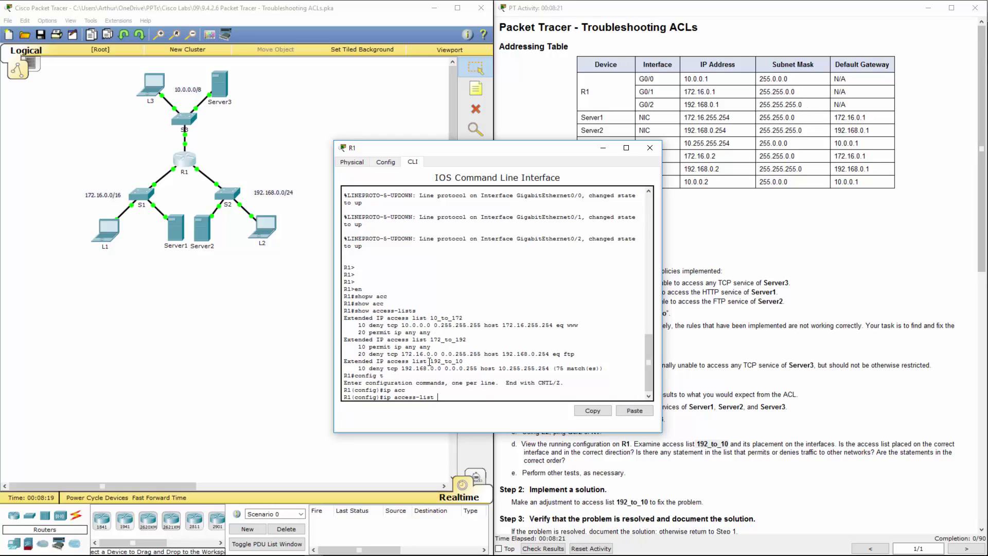
{"action": "left_click_drag", "start_coordinate": [430, 361], "coordinate": [464, 361]}
{"action": "left_click", "coordinate": [591, 410]}
{"action": "left_click", "coordinate": [634, 410]}
{"action": "key", "text": "Return"}
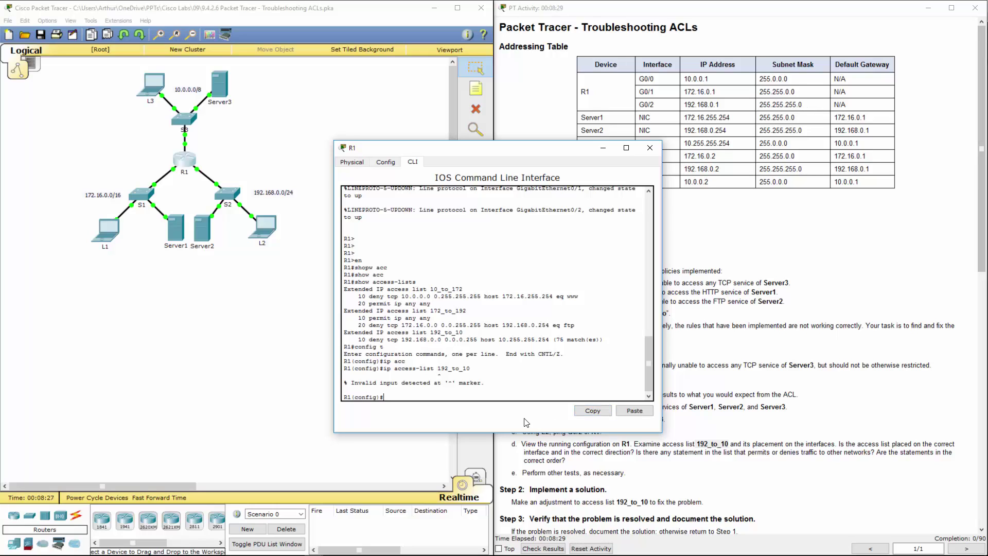
{"action": "key", "text": "Return"}
{"action": "key", "text": "Return"}
{"action": "key", "text": "Return"}
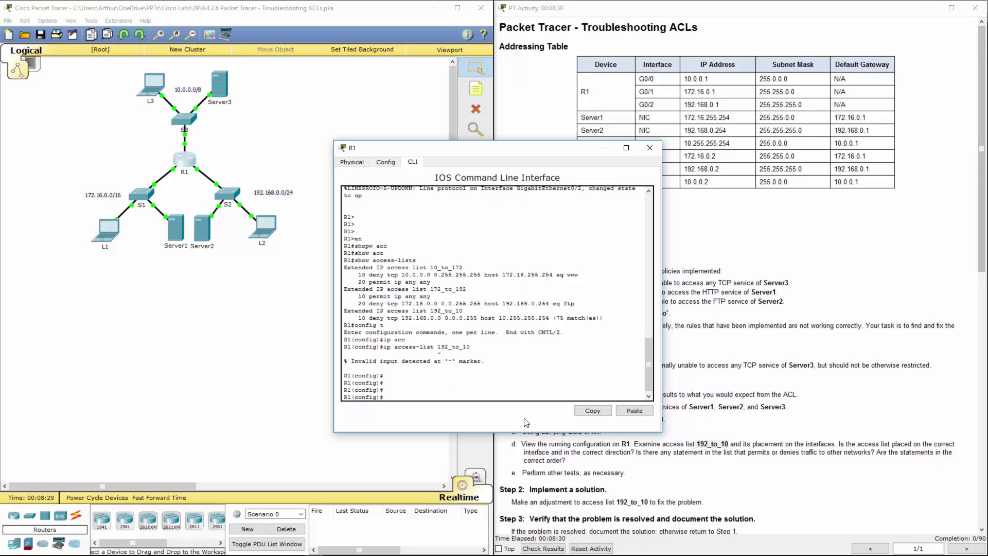
{"action": "type", "text": "do show run"}
Run do show run on R1, page through it and select the 'ip access-list extended 192_to_10' line
{"action": "key", "text": "Return"}
{"action": "key", "text": "space"}
{"action": "key", "text": "space"}
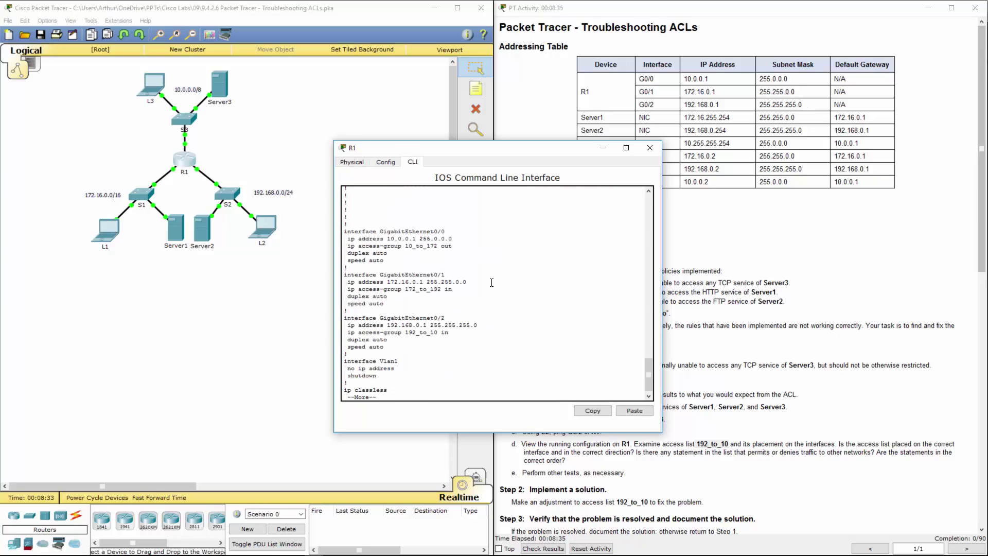
{"action": "key", "text": "space"}
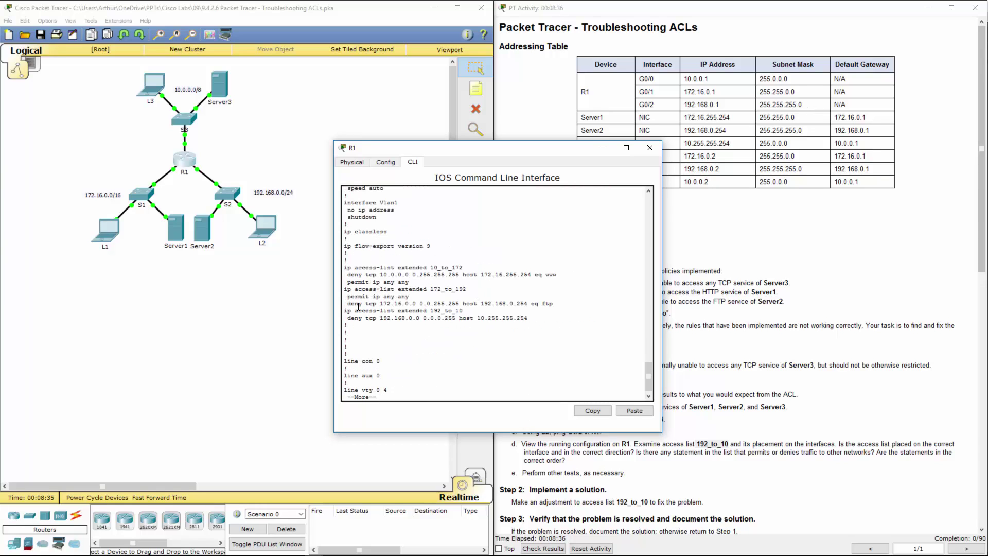
{"action": "left_click_drag", "start_coordinate": [348, 311], "coordinate": [416, 311]}
{"action": "key", "text": "space"}
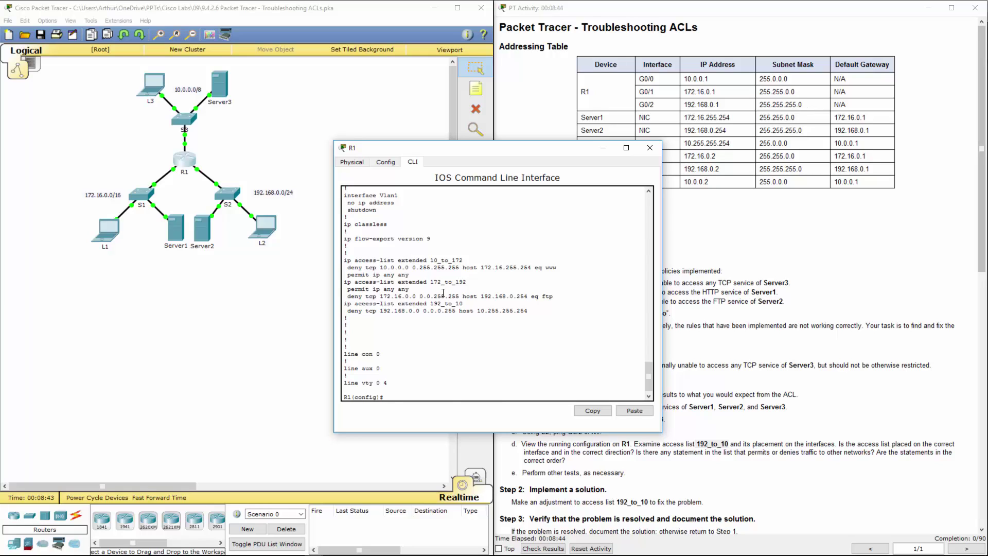
{"action": "left_click_drag", "start_coordinate": [345, 304], "coordinate": [468, 303]}
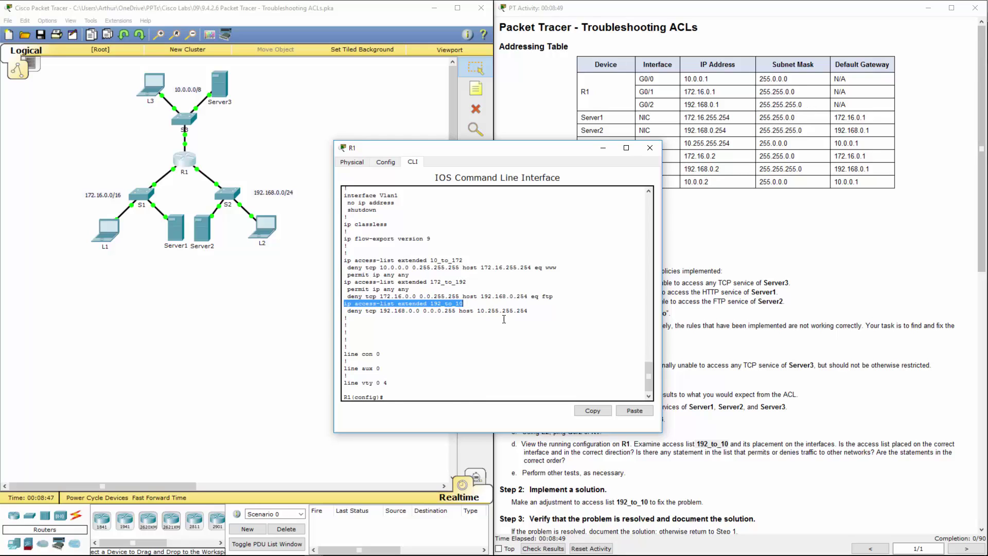
Paste and run 'ip access-list extended 192_to_10' to enter that list's configuration
{"action": "left_click", "coordinate": [592, 411]}
{"action": "left_click", "coordinate": [633, 410]}
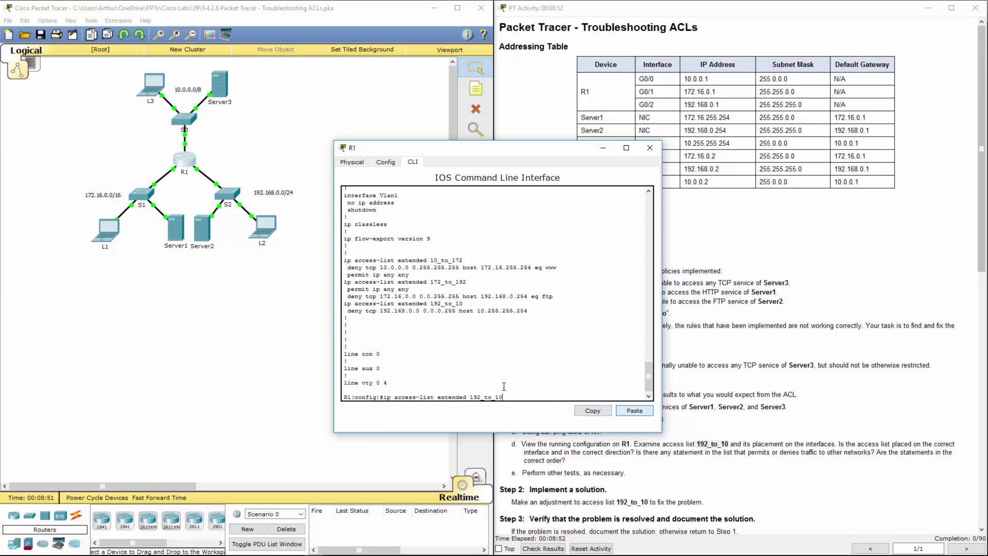
{"action": "double_click", "coordinate": [448, 397]}
{"action": "key", "text": "Return"}
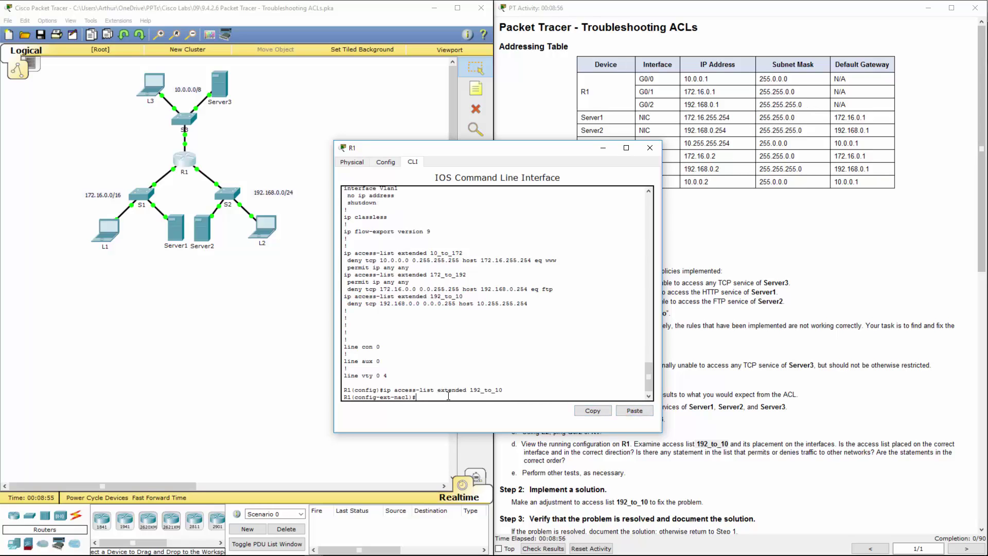
{"action": "type", "text": "per"}
Fix the rejected 'permit any any' and add 'permit ip any any' to list 192_to_10
{"action": "key", "text": "Tab"}
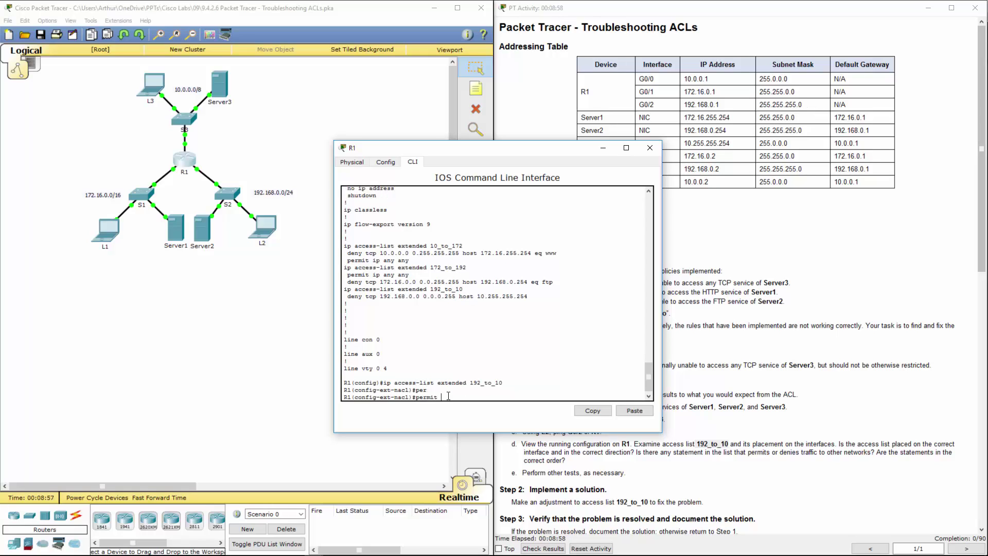
{"action": "type", "text": "any any"}
{"action": "key", "text": "Return"}
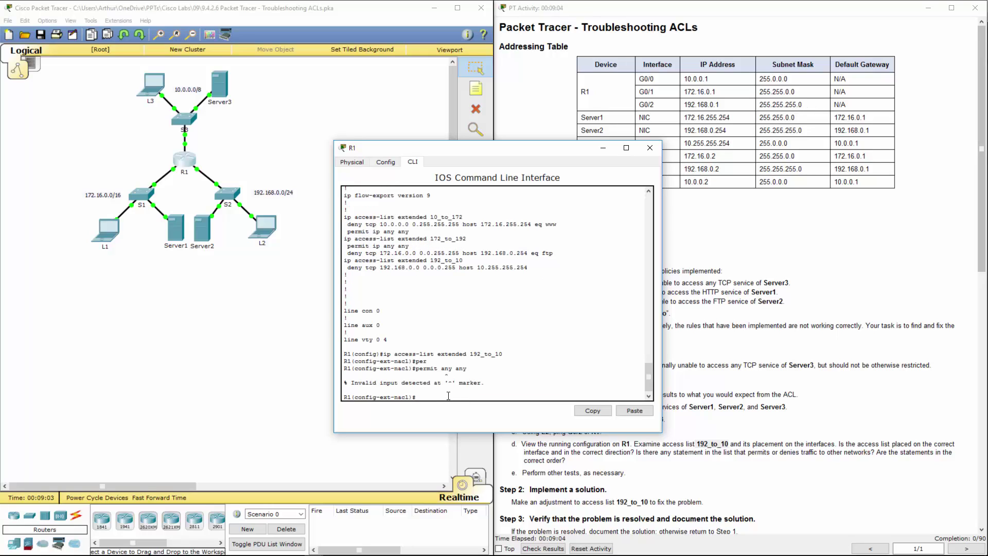
{"action": "key", "text": "Up"}
{"action": "key", "text": "Left"}
{"action": "type", "text": "ip"}
{"action": "key", "text": "Return"}
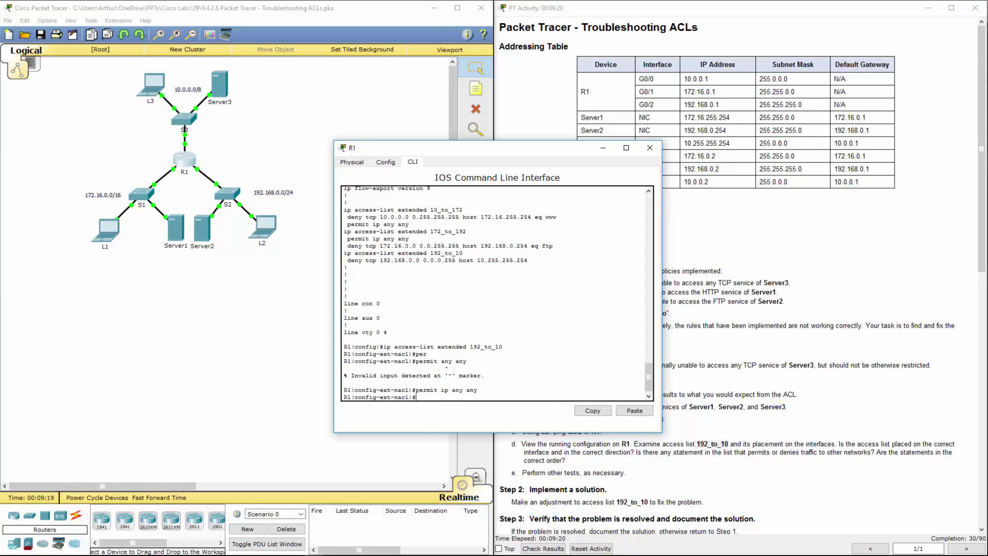
Close R1's CLI, bring up laptop L3's Desktop tools on the left and note FTP in Part 2 step a
{"action": "left_click", "coordinate": [645, 149]}
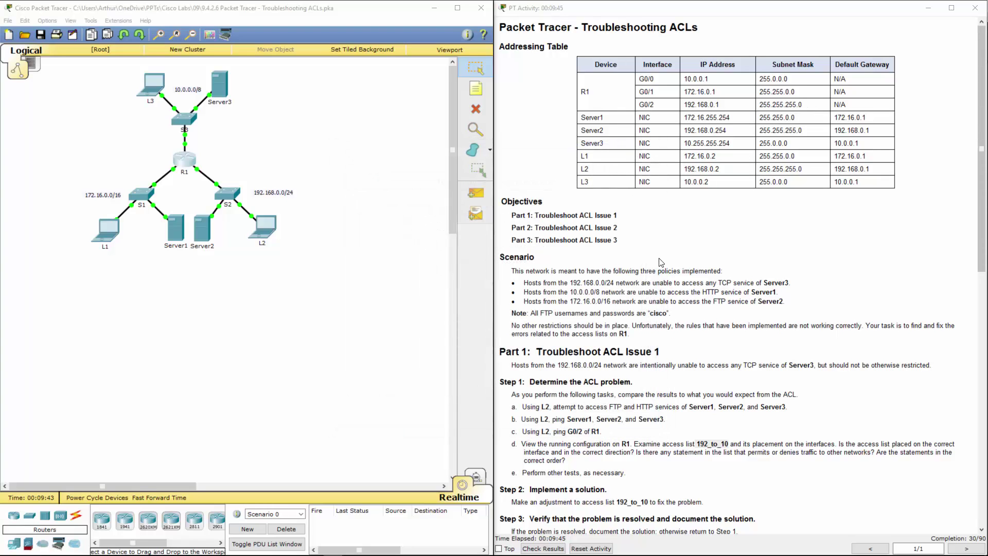
{"action": "scroll", "coordinate": [656, 282], "scroll_direction": "down", "scroll_amount": 3}
{"action": "scroll", "coordinate": [619, 315], "scroll_direction": "down", "scroll_amount": 3}
{"action": "scroll", "coordinate": [619, 315], "scroll_direction": "down", "scroll_amount": 2}
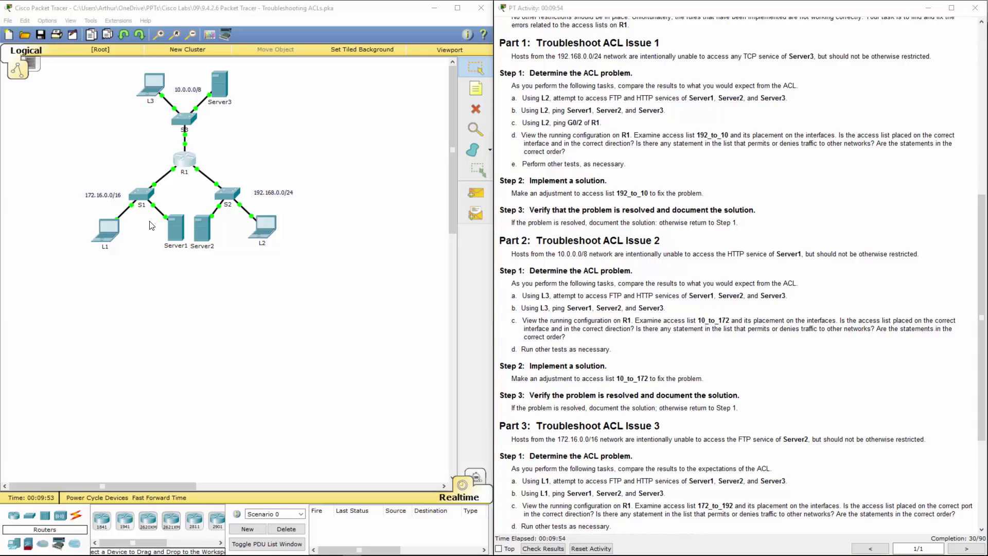
{"action": "left_click", "coordinate": [151, 85]}
{"action": "left_click", "coordinate": [420, 163]}
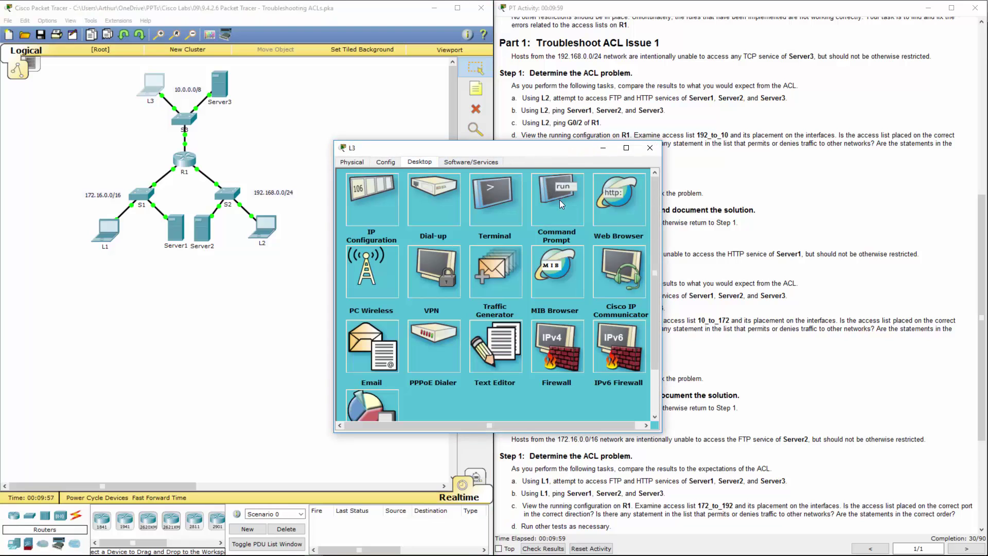
{"action": "left_click_drag", "start_coordinate": [567, 149], "coordinate": [318, 156]}
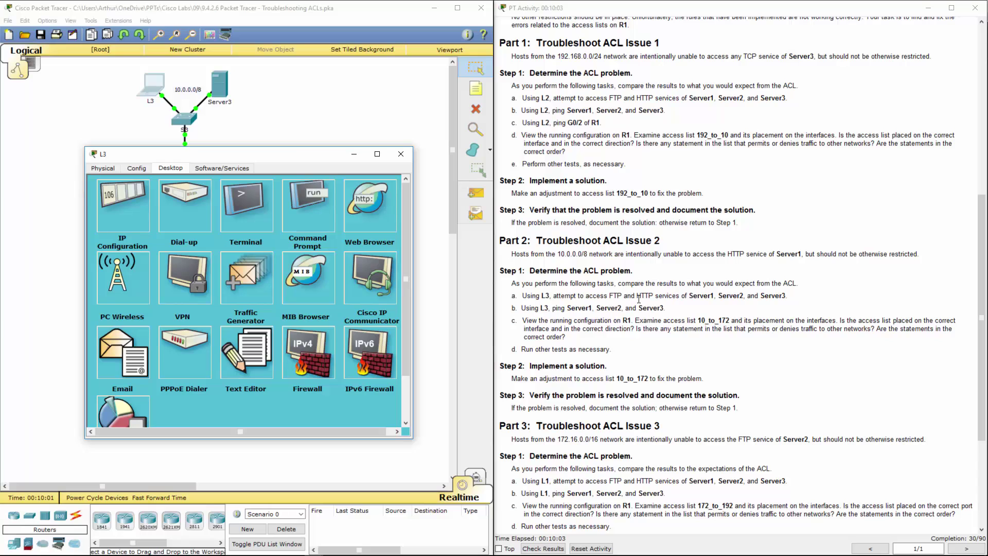
{"action": "double_click", "coordinate": [616, 296]}
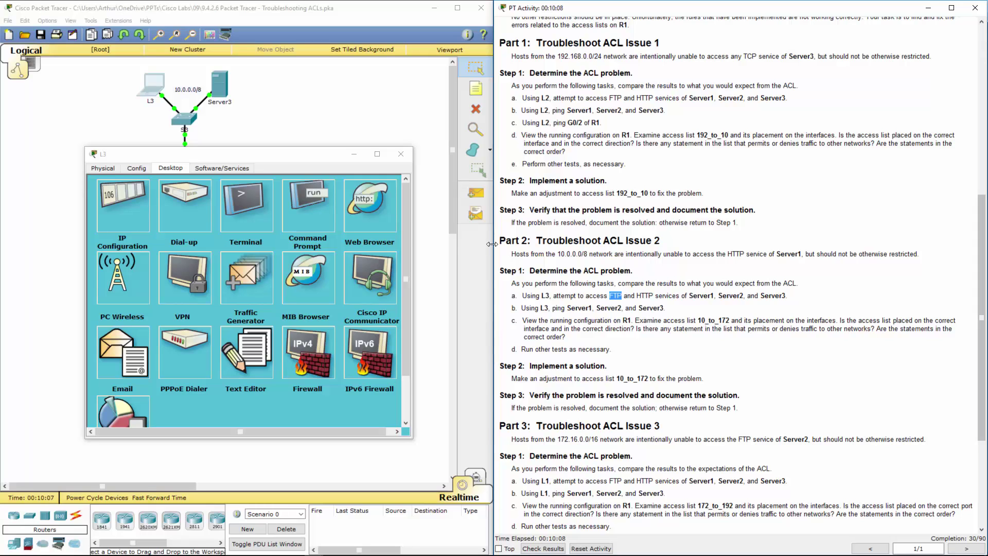
{"action": "left_click", "coordinate": [669, 252]}
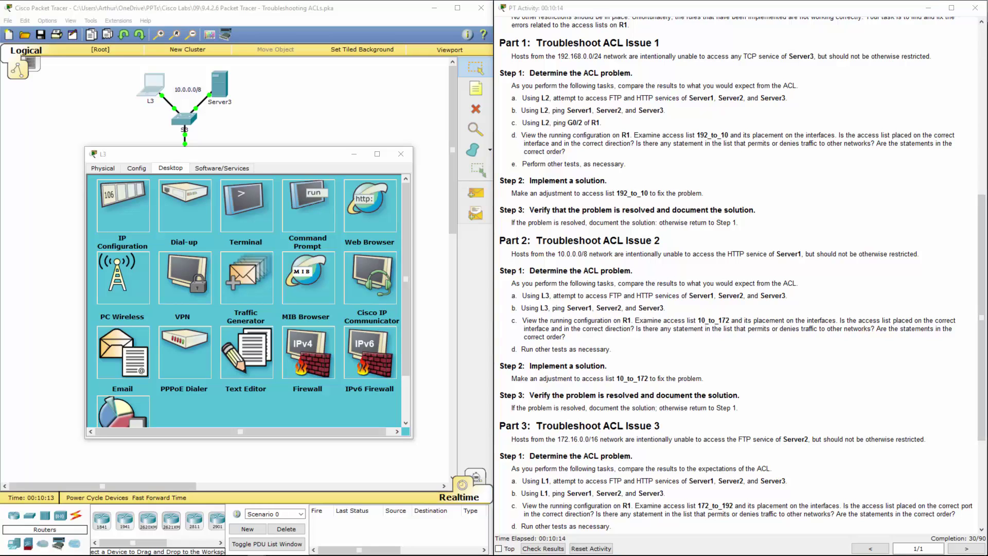
Bring the Notepad notes and L3's window forward and start L3's Web Browser
{"action": "key", "text": "alt+Tab"}
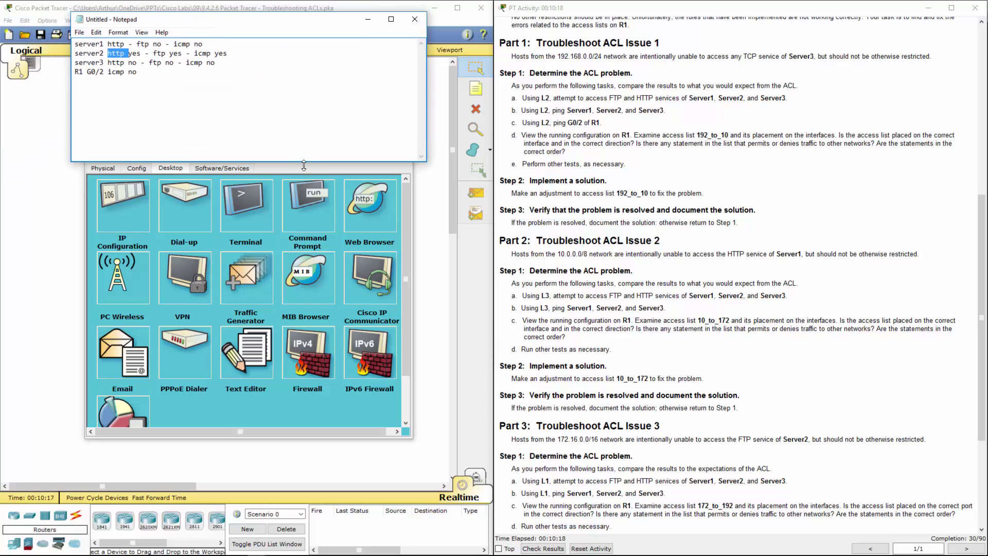
{"action": "left_click", "coordinate": [303, 168]}
{"action": "left_click_drag", "start_coordinate": [308, 154], "coordinate": [306, 197]}
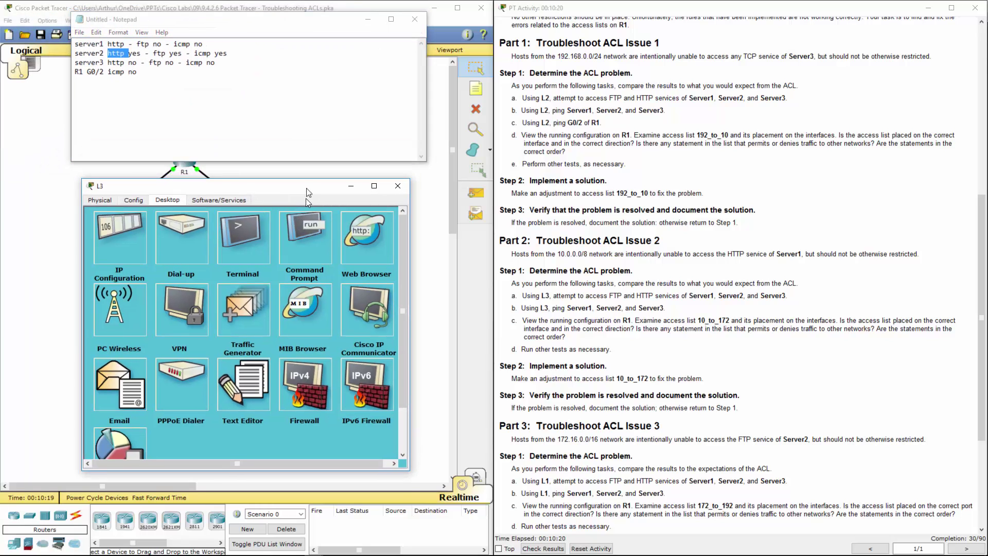
{"action": "left_click", "coordinate": [360, 246]}
Clear the old yes/no results after http, ftp and icmp on the three server lines in the notes
{"action": "left_click", "coordinate": [170, 66]}
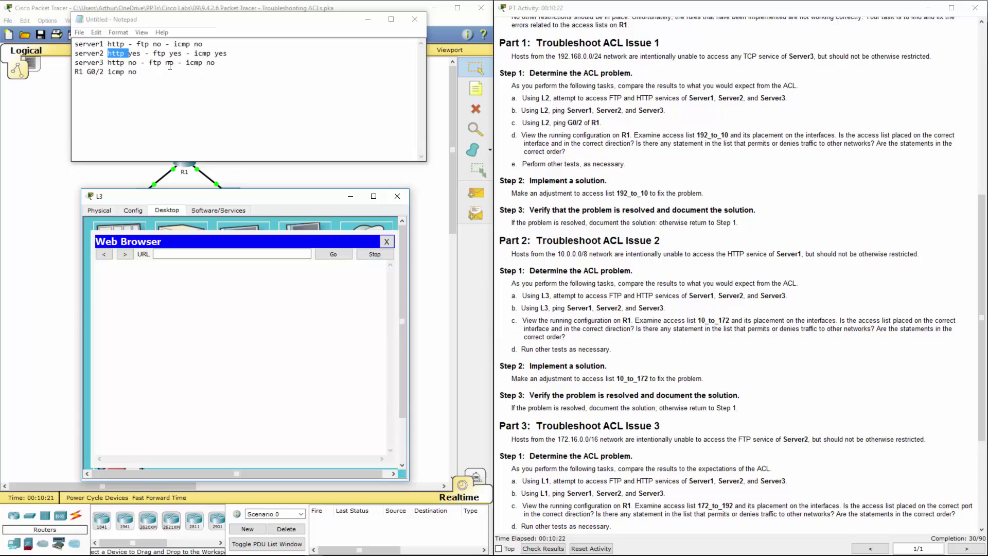
{"action": "double_click", "coordinate": [124, 53]}
{"action": "key", "text": "BackSpace"}
{"action": "double_click", "coordinate": [121, 62]}
{"action": "key", "text": "BackSpace"}
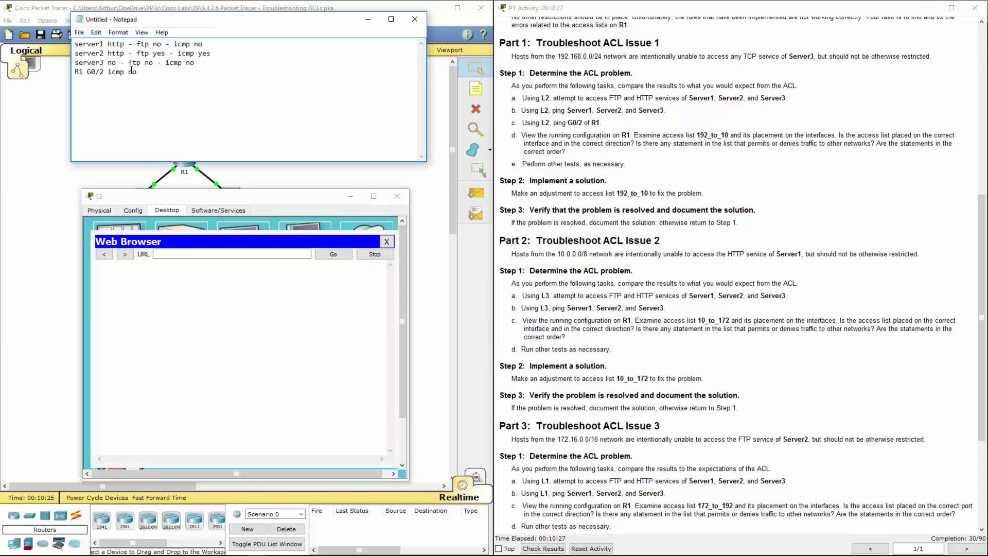
{"action": "key", "text": "ctrl+z"}
{"action": "double_click", "coordinate": [133, 63]}
{"action": "key", "text": "BackSpace"}
{"action": "double_click", "coordinate": [153, 44]}
{"action": "key", "text": "BackSpace"}
{"action": "double_click", "coordinate": [158, 53]}
{"action": "key", "text": "BackSpace"}
{"action": "double_click", "coordinate": [156, 63]}
{"action": "key", "text": "BackSpace"}
{"action": "double_click", "coordinate": [186, 44]}
{"action": "key", "text": "BackSpace"}
{"action": "double_click", "coordinate": [188, 53]}
{"action": "key", "text": "BackSpace"}
{"action": "double_click", "coordinate": [186, 62]}
{"action": "key", "text": "BackSpace"}
{"action": "double_click", "coordinate": [102, 72]}
{"action": "type", "text": "0"}
{"action": "double_click", "coordinate": [132, 72]}
{"action": "key", "text": "BackSpace"}
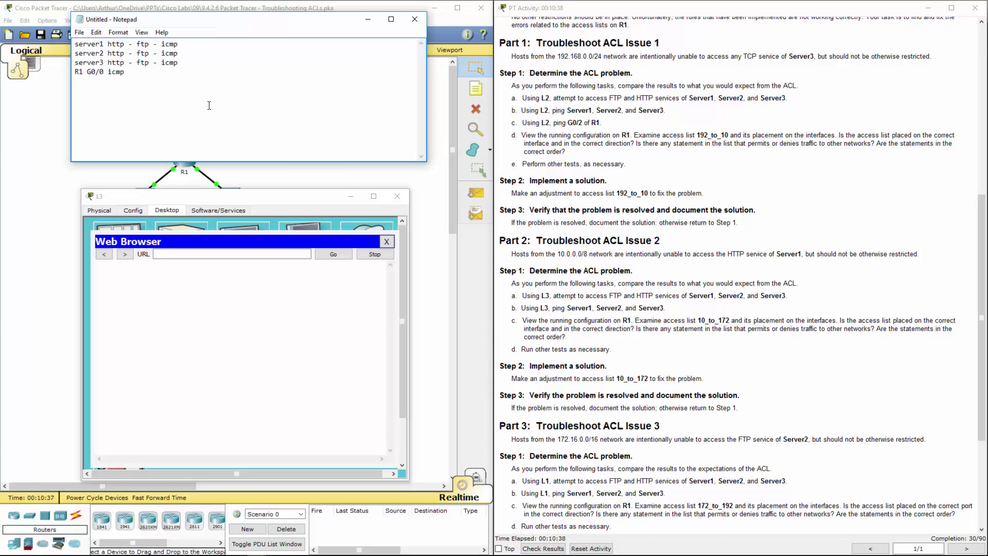
Load Server1's web page in L3's browser using its table address and mark http yes on the server1 line
{"action": "left_click", "coordinate": [627, 172]}
{"action": "scroll", "coordinate": [629, 187], "scroll_direction": "up", "scroll_amount": 5}
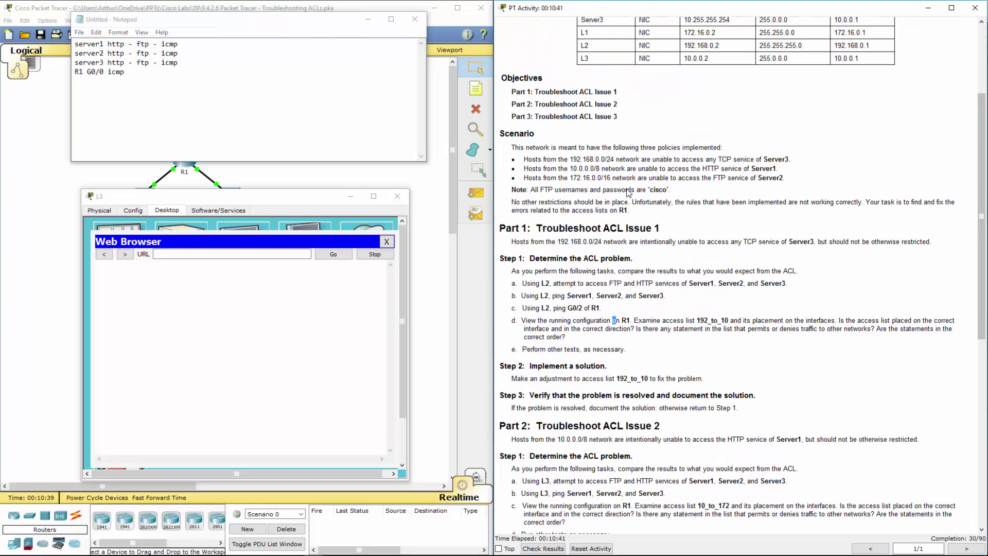
{"action": "scroll", "coordinate": [629, 188], "scroll_direction": "up", "scroll_amount": 5}
{"action": "left_click_drag", "start_coordinate": [685, 118], "coordinate": [739, 118]}
{"action": "left_click", "coordinate": [161, 255]}
{"action": "key", "text": "ctrl+v"}
{"action": "key", "text": "Return"}
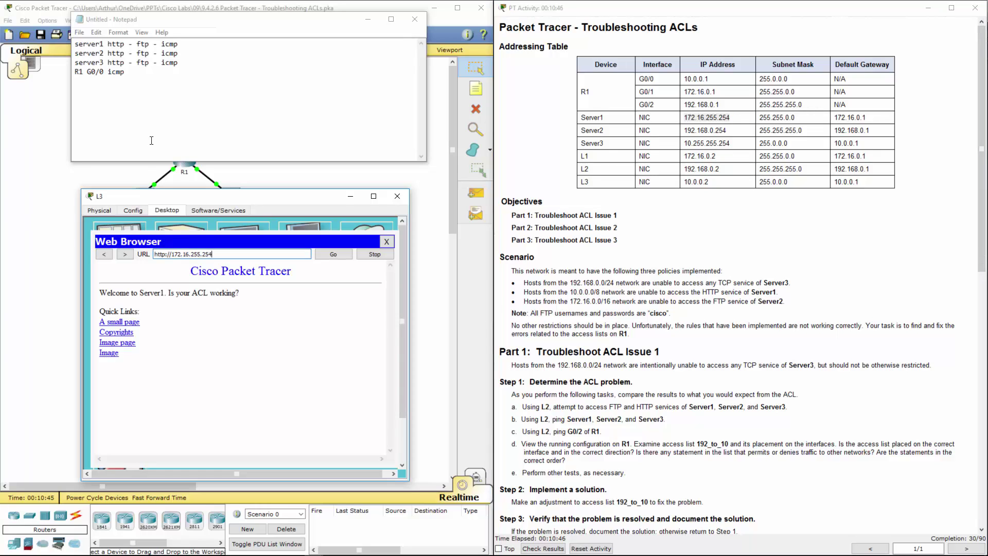
{"action": "left_click", "coordinate": [128, 45]}
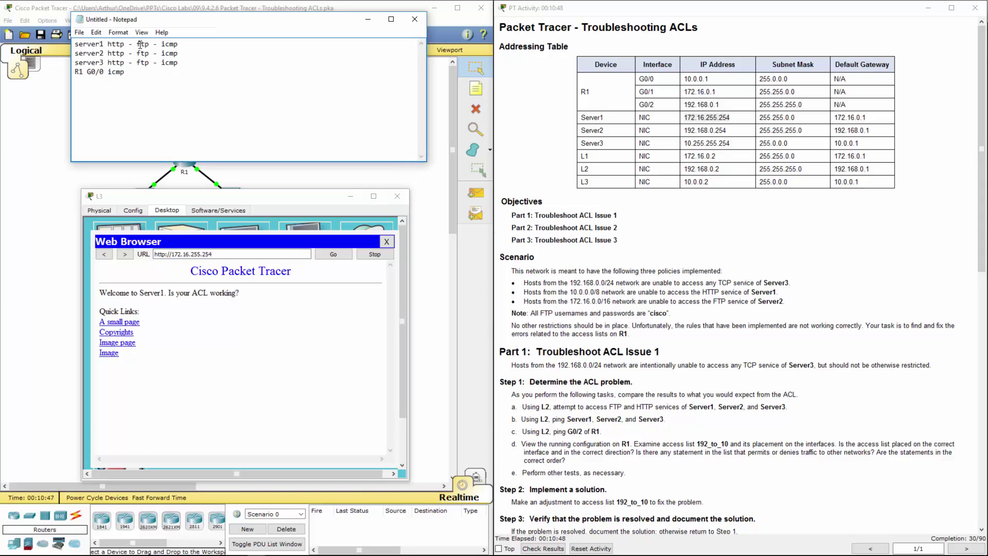
{"action": "type", "text": "yes"}
Load Server2's web page from L3 and mark http yes on the server2 line
{"action": "left_click", "coordinate": [732, 132]}
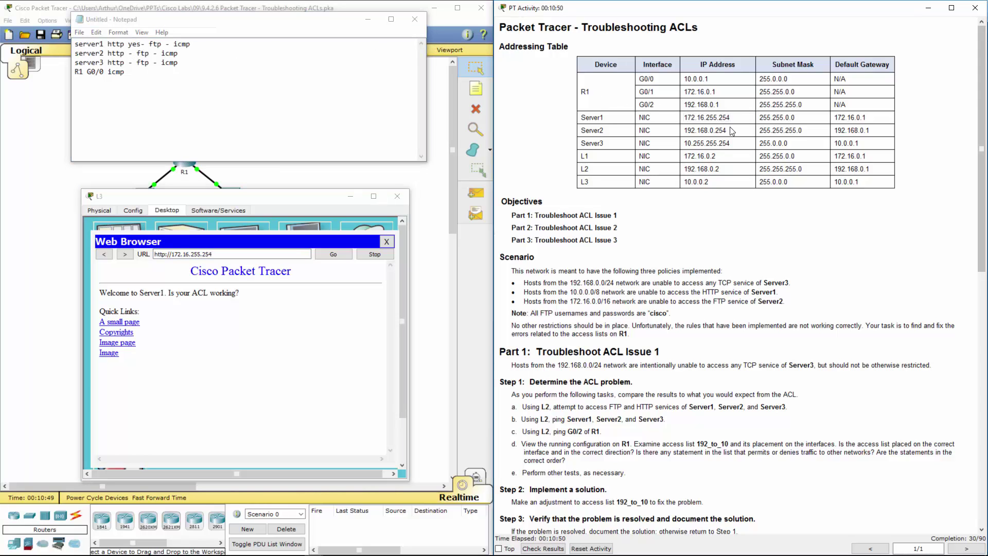
{"action": "double_click", "coordinate": [725, 130]}
{"action": "left_click", "coordinate": [386, 241]}
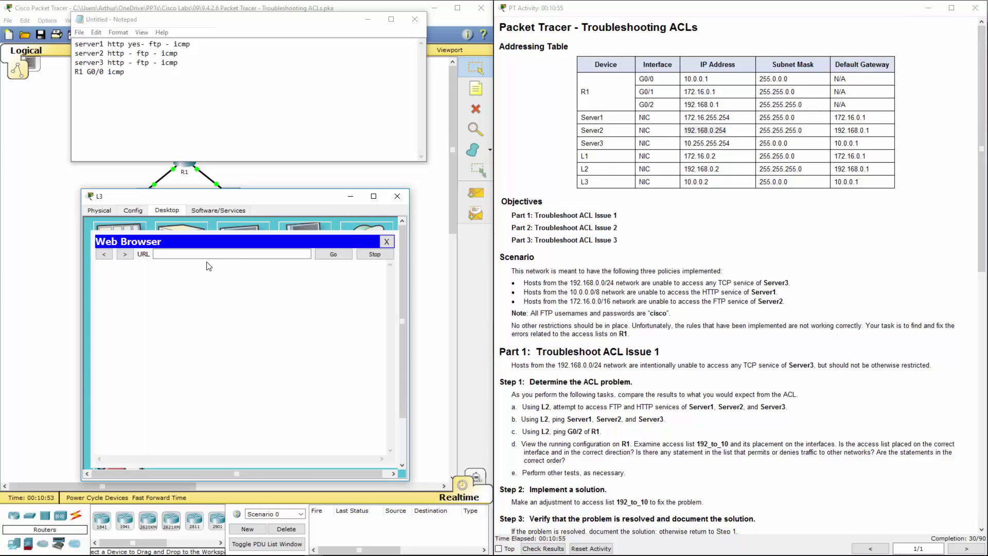
{"action": "left_click", "coordinate": [232, 254]}
{"action": "type", "text": "http://192.168.0.254"}
{"action": "key", "text": "Return"}
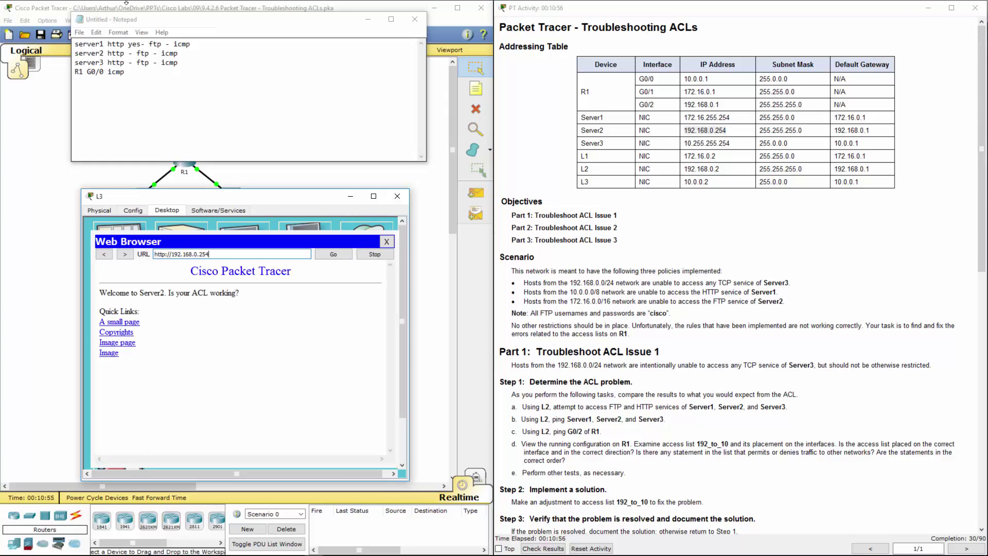
{"action": "left_click", "coordinate": [130, 55]}
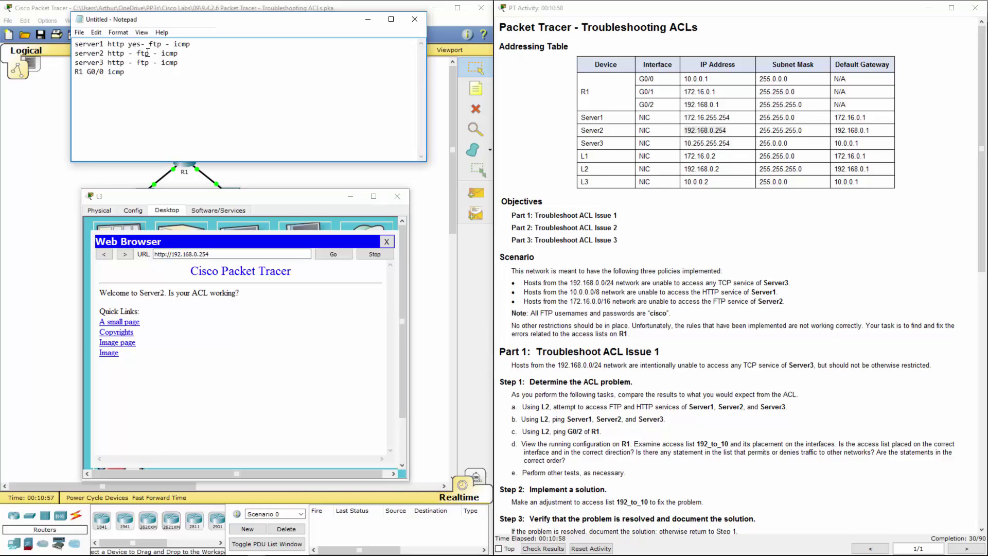
{"action": "type", "text": "yes"}
Load Server3's web page from L3, mark http yes on the server3 line and close the browser
{"action": "left_click_drag", "start_coordinate": [736, 143], "coordinate": [684, 144]}
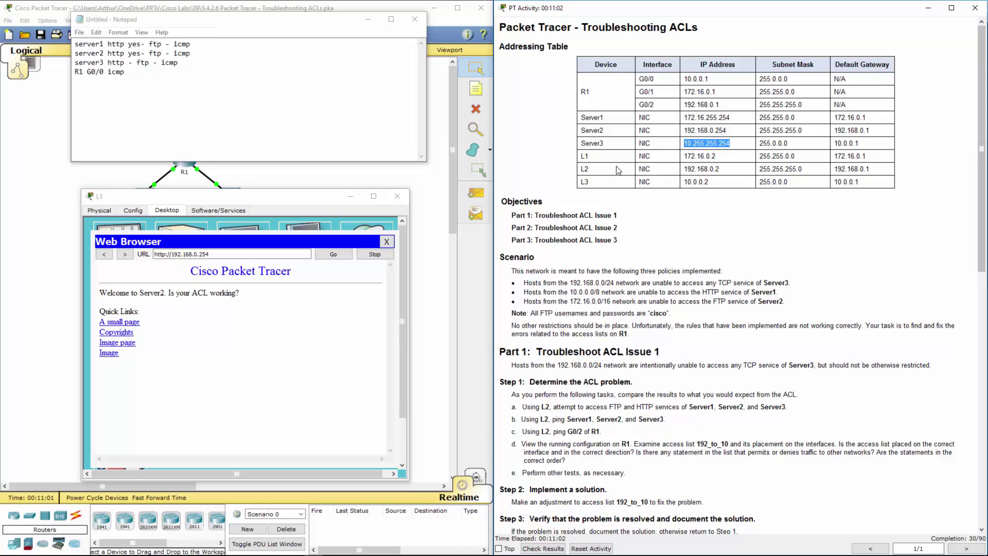
{"action": "left_click", "coordinate": [386, 241]}
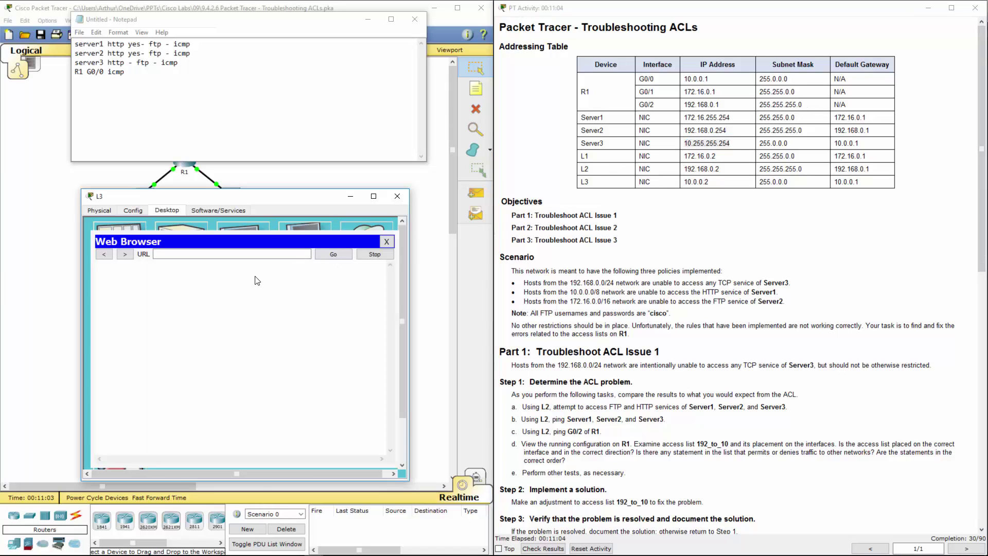
{"action": "left_click", "coordinate": [232, 254]}
{"action": "type", "text": "10.255.255.254"}
{"action": "key", "text": "Return"}
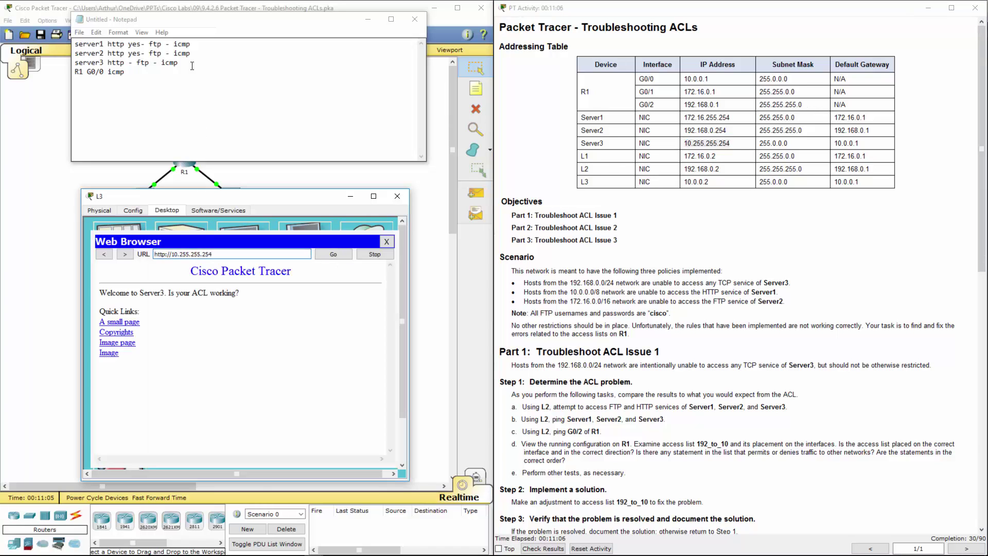
{"action": "left_click", "coordinate": [127, 62]}
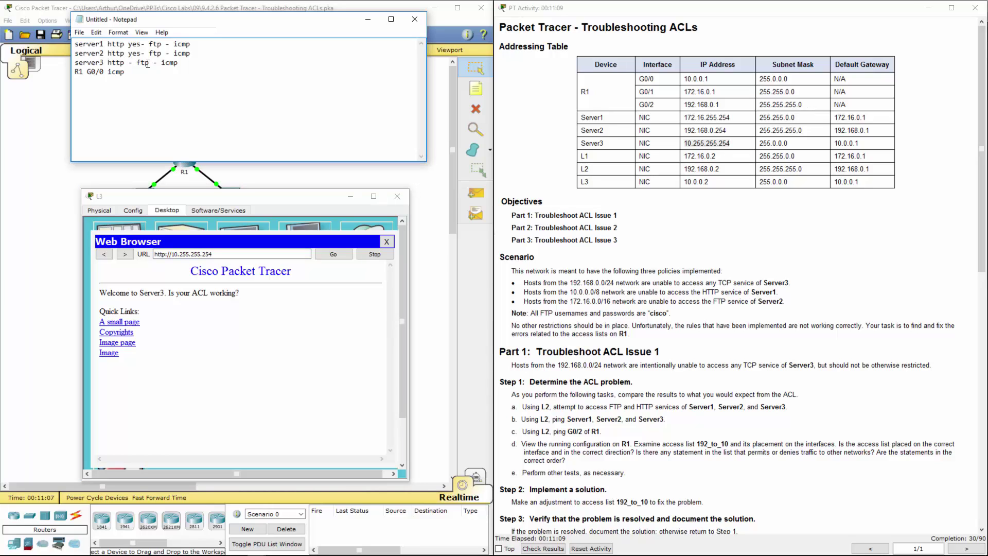
{"action": "type", "text": "yes"}
{"action": "left_click", "coordinate": [386, 241]}
Run ftp to Server1's address from L3's Command Prompt and mark ftp yes on the server1 line
{"action": "left_click", "coordinate": [696, 101]}
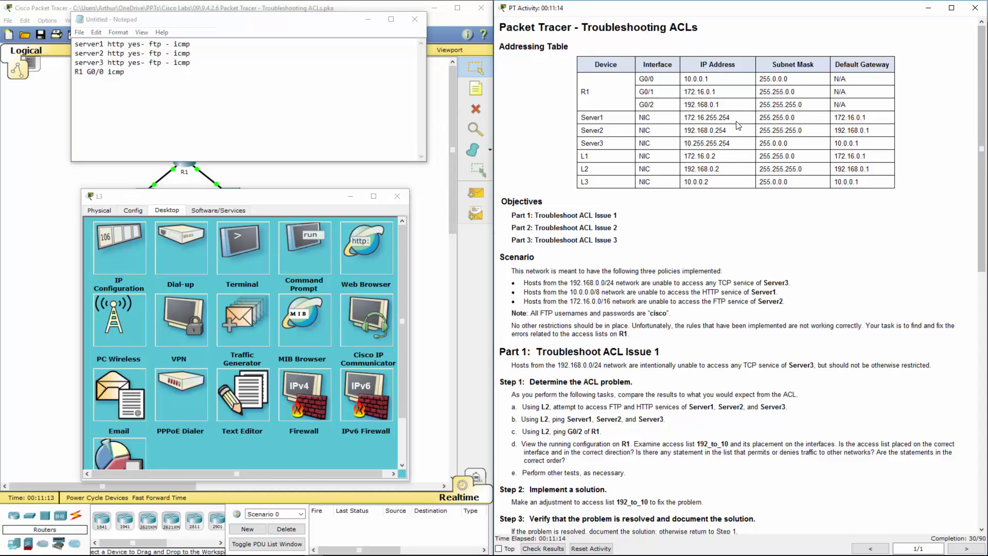
{"action": "left_click_drag", "start_coordinate": [730, 117], "coordinate": [684, 118]}
{"action": "left_click", "coordinate": [291, 252]}
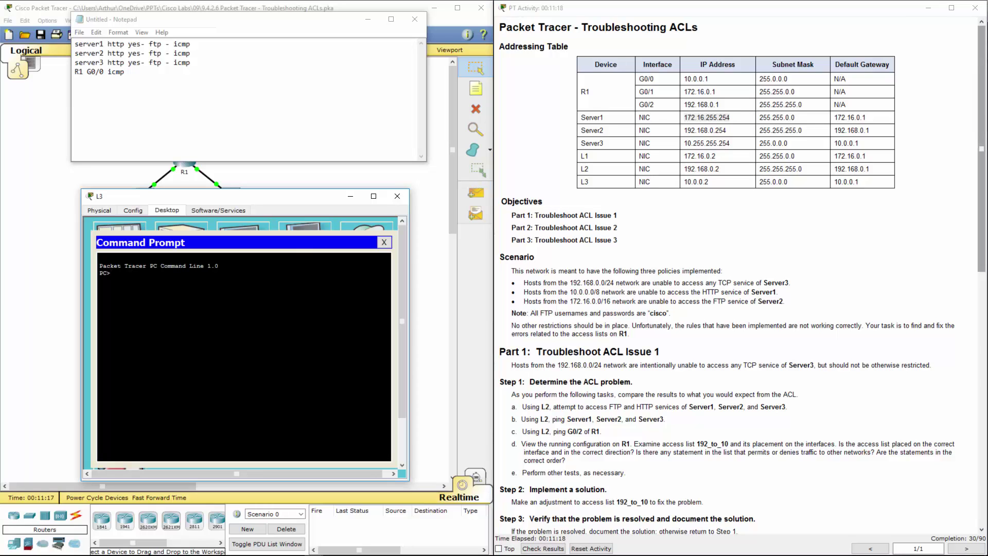
{"action": "type", "text": "ftp"}
{"action": "right_click", "coordinate": [190, 293]}
{"action": "left_click", "coordinate": [211, 313]}
{"action": "key", "text": "Return"}
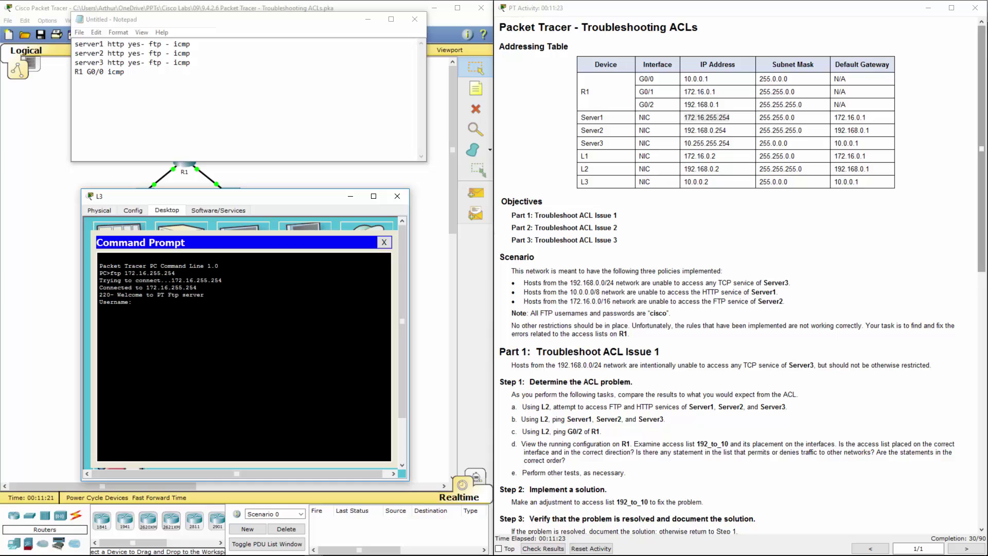
{"action": "left_click", "coordinate": [153, 91]}
{"action": "left_click", "coordinate": [166, 45]}
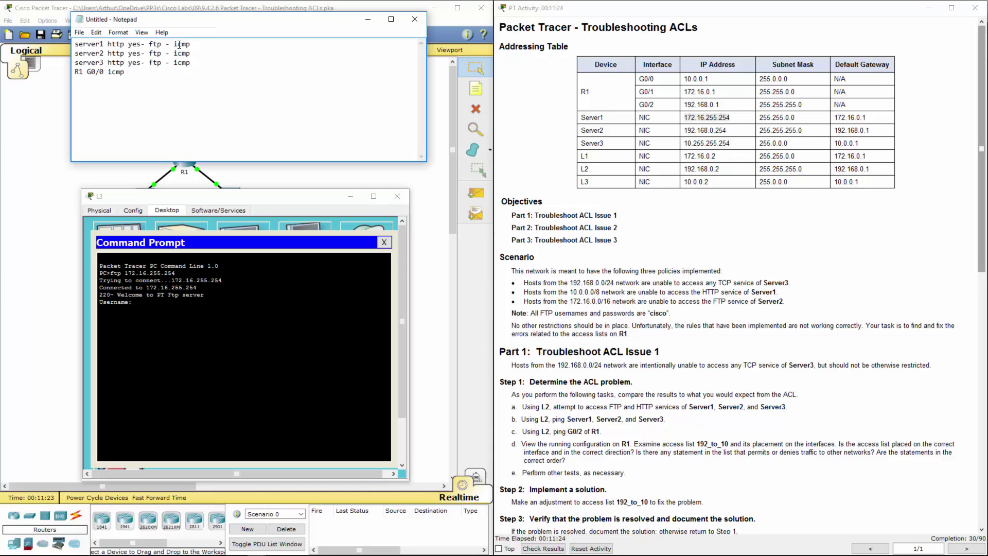
{"action": "type", "text": "yes"}
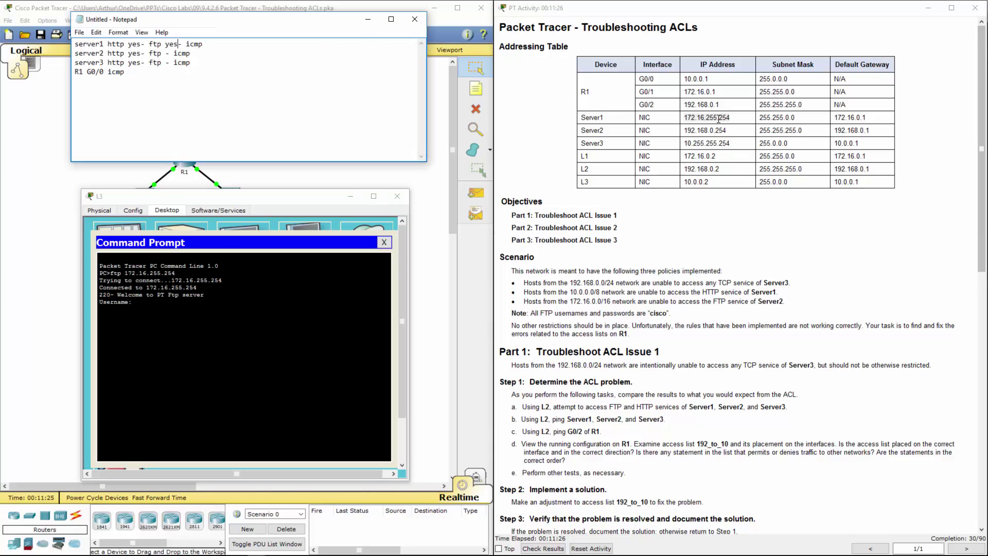
Abort the Server1 login, run ftp to Server2 and mark ftp yes on the server2 line
{"action": "double_click", "coordinate": [704, 131]}
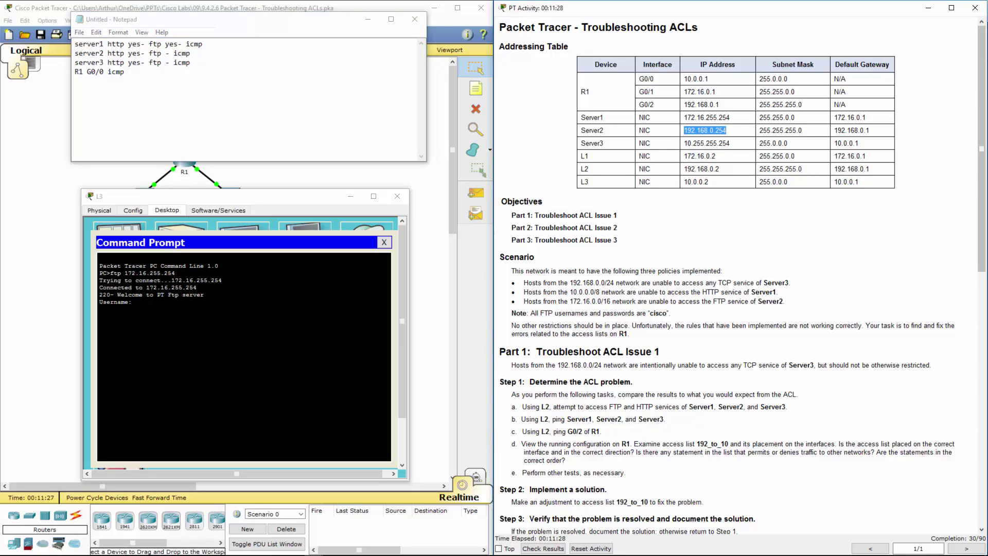
{"action": "left_click", "coordinate": [243, 355]}
{"action": "key", "text": "ctrl+c"}
{"action": "type", "text": "ftp"}
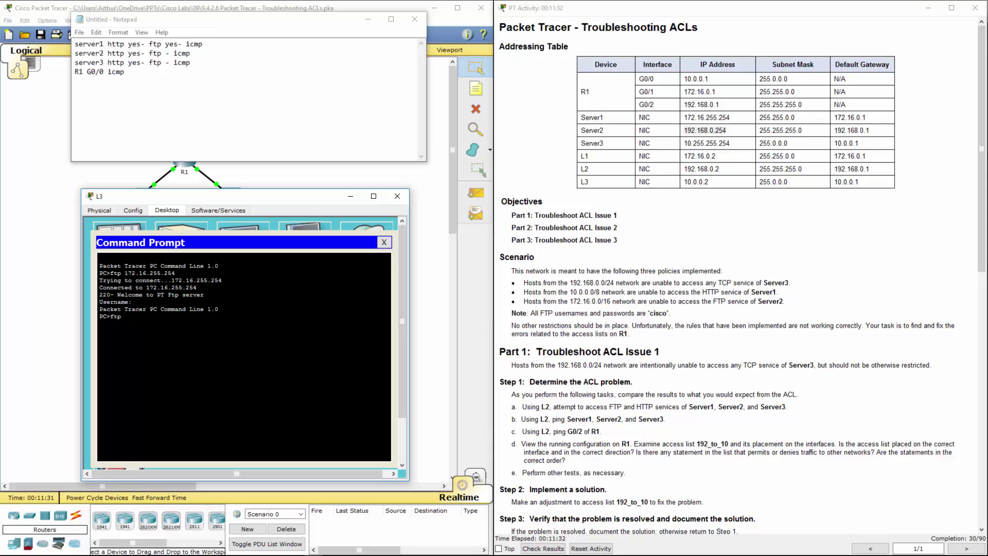
{"action": "right_click", "coordinate": [234, 314]}
{"action": "left_click", "coordinate": [258, 331]}
{"action": "key", "text": "Return"}
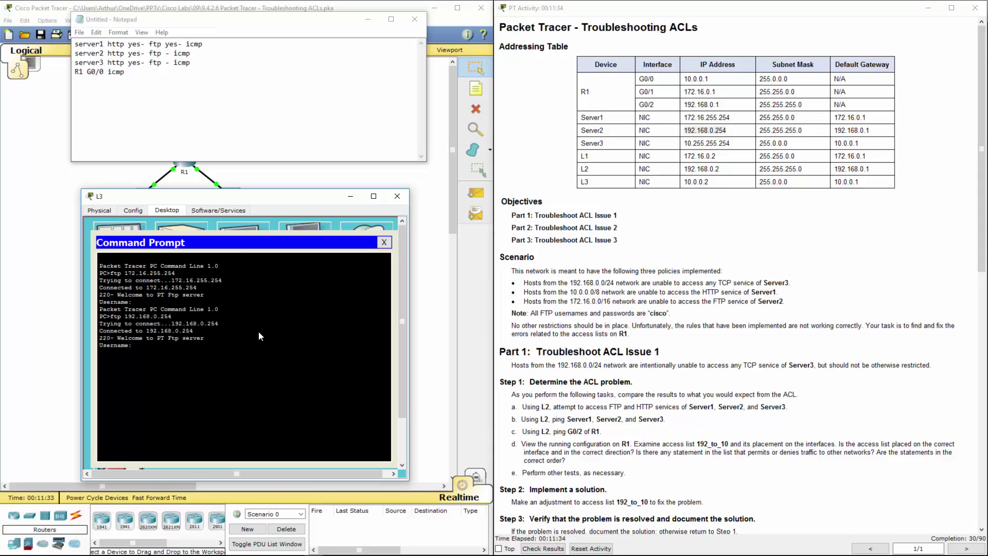
{"action": "left_click", "coordinate": [166, 53]}
{"action": "type", "text": "yes"}
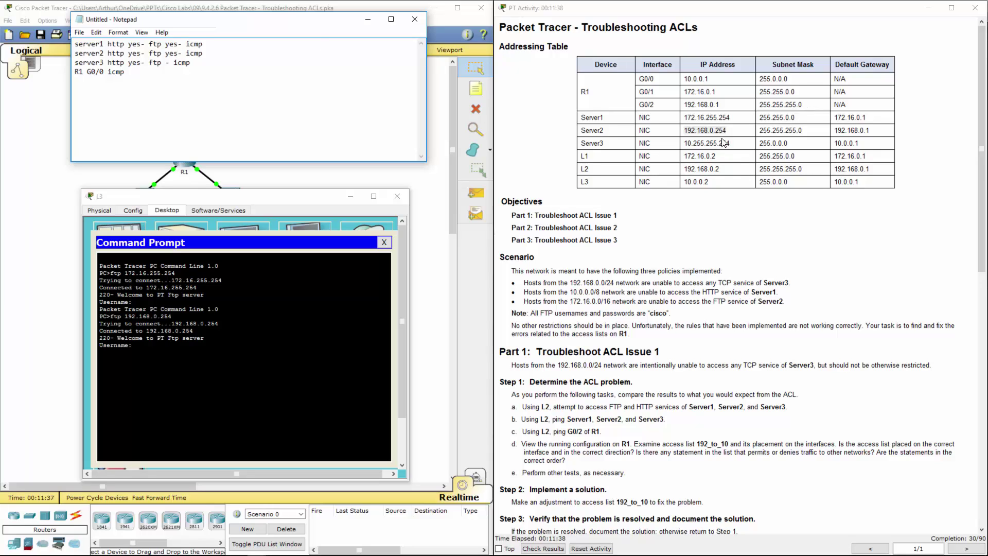
Abort the Server2 login, run ftp to Server3, mark ftp yes on the server3 line and abort that login
{"action": "double_click", "coordinate": [707, 143]}
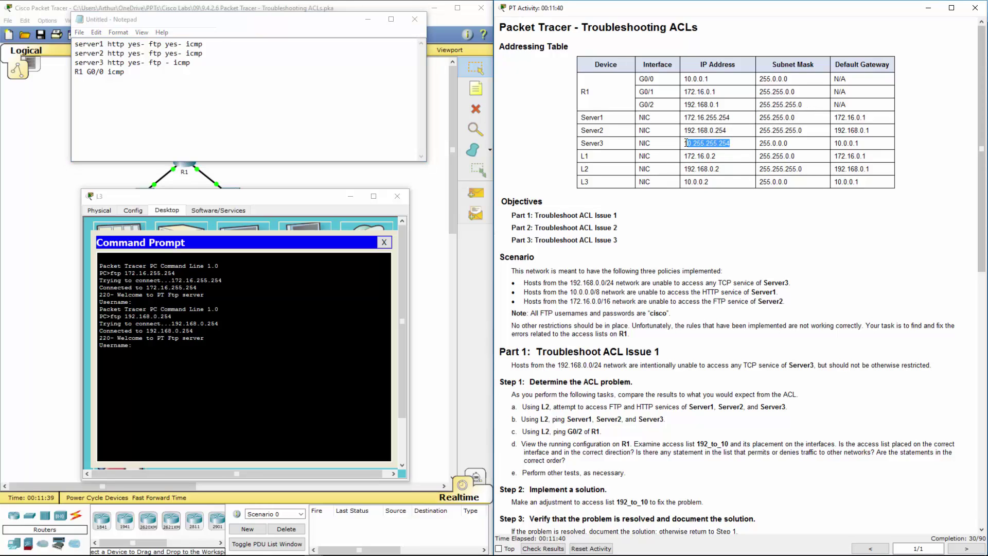
{"action": "left_click", "coordinate": [243, 348]}
{"action": "key", "text": "ctrl+c"}
{"action": "type", "text": "ftp"}
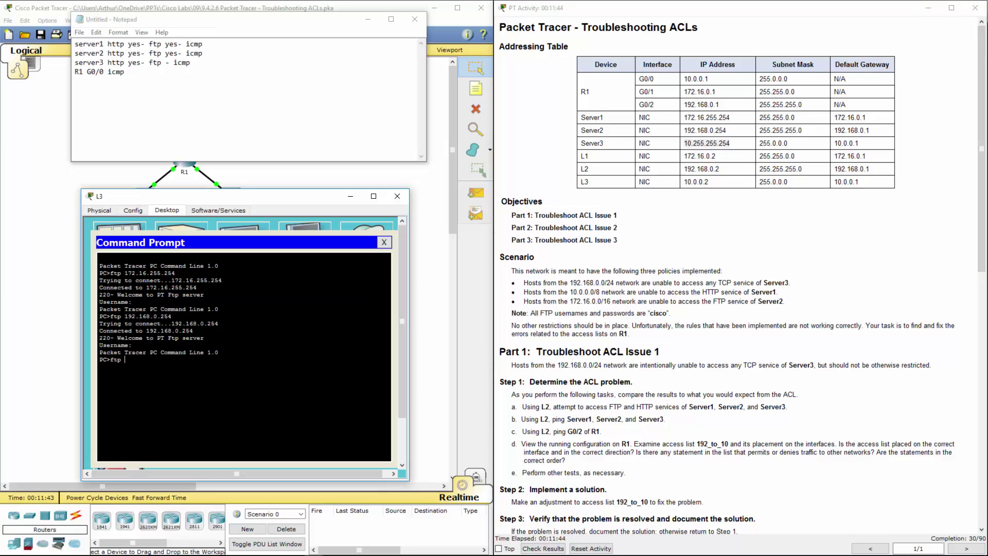
{"action": "key", "text": "ctrl+v"}
{"action": "key", "text": "Return"}
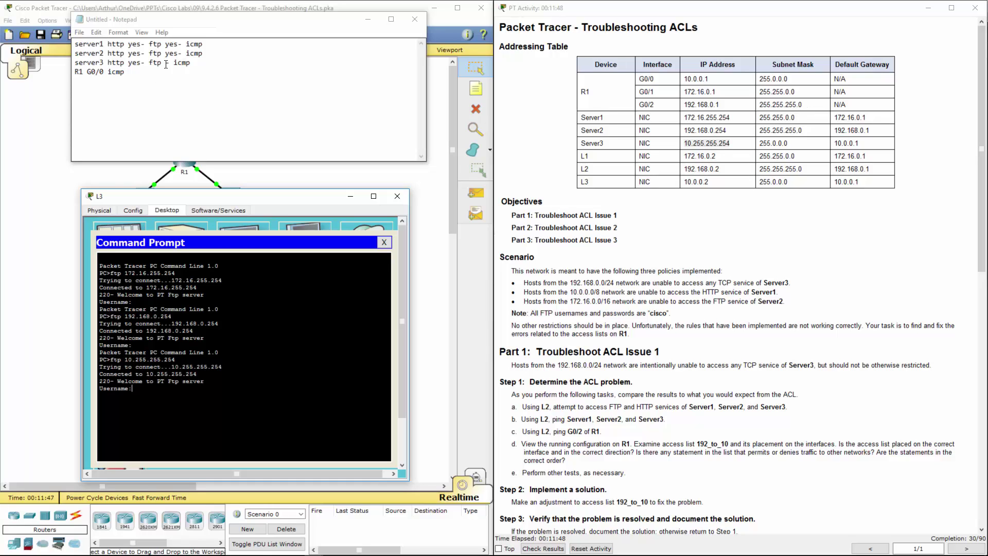
{"action": "left_click", "coordinate": [166, 62]}
{"action": "type", "text": "yes"}
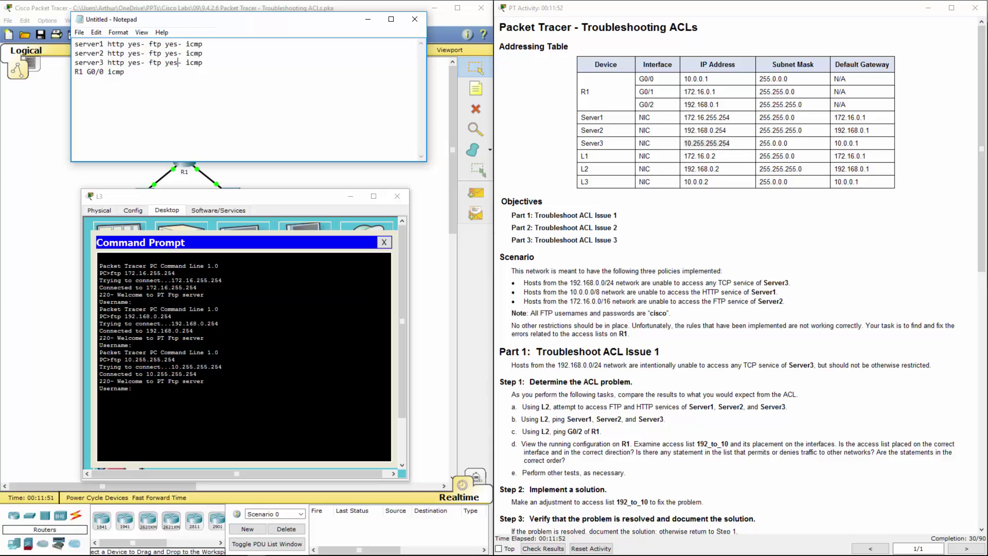
{"action": "left_click", "coordinate": [255, 348]}
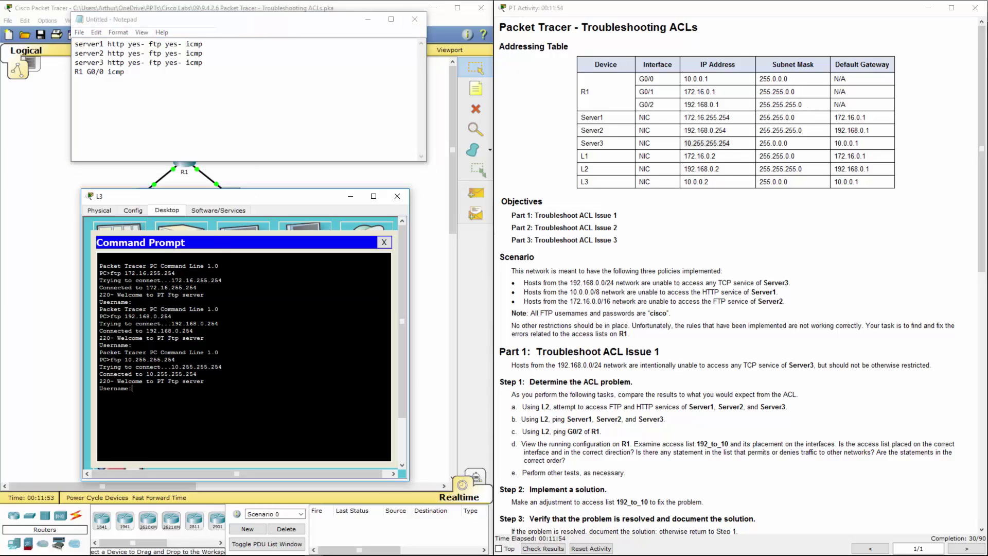
{"action": "key", "text": "ctrl+c"}
{"action": "type", "text": "ping"}
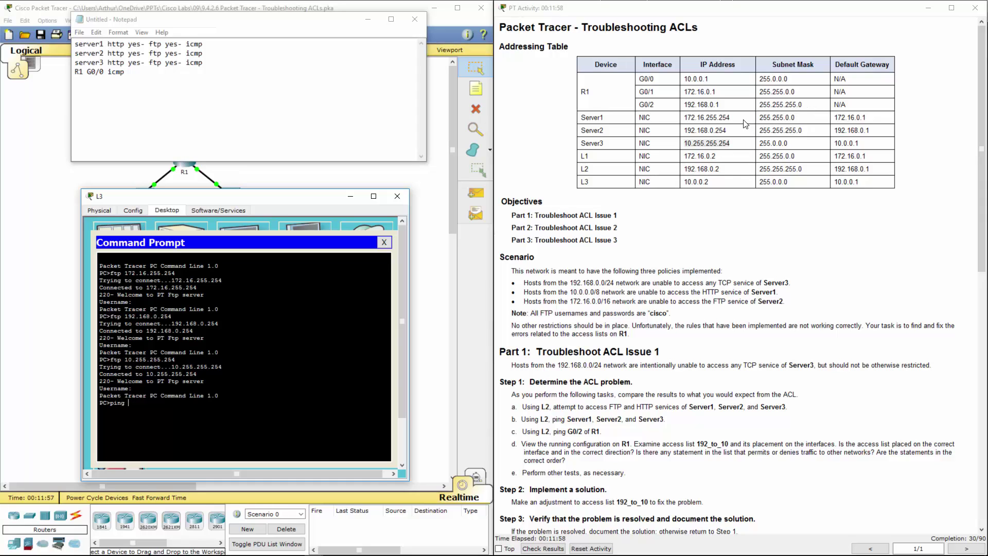
Ping Server1's address from L3's Command Prompt
{"action": "left_click_drag", "start_coordinate": [730, 117], "coordinate": [684, 118]}
{"action": "key", "text": "ctrl+c"}
{"action": "left_click", "coordinate": [232, 403]}
{"action": "right_click", "coordinate": [162, 420]}
{"action": "left_click", "coordinate": [186, 432]}
{"action": "key", "text": "Return"}
Ping Server2's address from L3's Command Prompt
{"action": "left_click_drag", "start_coordinate": [729, 130], "coordinate": [682, 130]}
{"action": "key", "text": "ctrl+c"}
{"action": "left_click", "coordinate": [232, 432]}
{"action": "type", "text": "pi"}
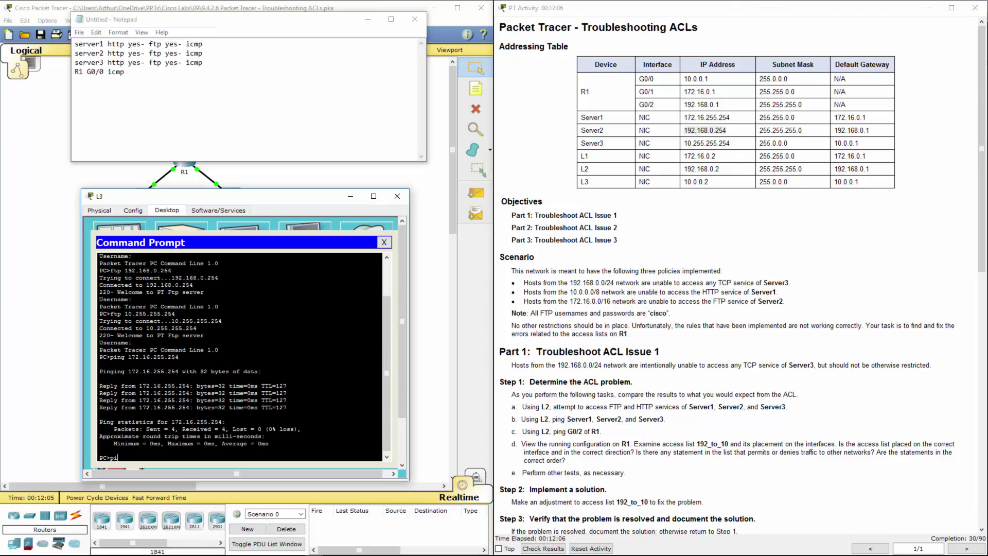
{"action": "type", "text": "ng"}
{"action": "right_click", "coordinate": [202, 450]}
{"action": "left_click", "coordinate": [222, 465]}
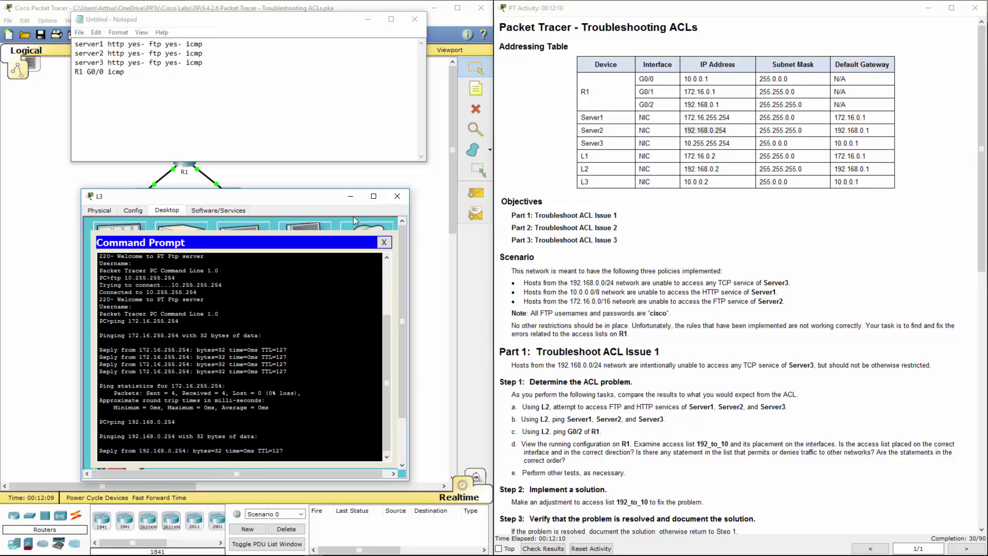
{"action": "key", "text": "Return"}
Ping Server3 at 10.255.255.254 from L3's Command Prompt
{"action": "double_click", "coordinate": [706, 143]}
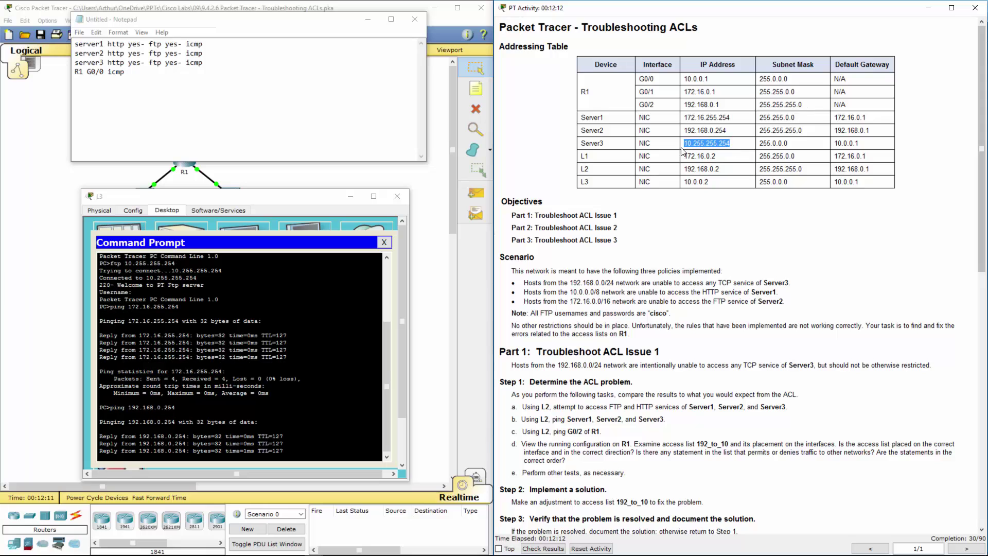
{"action": "left_click", "coordinate": [259, 461]}
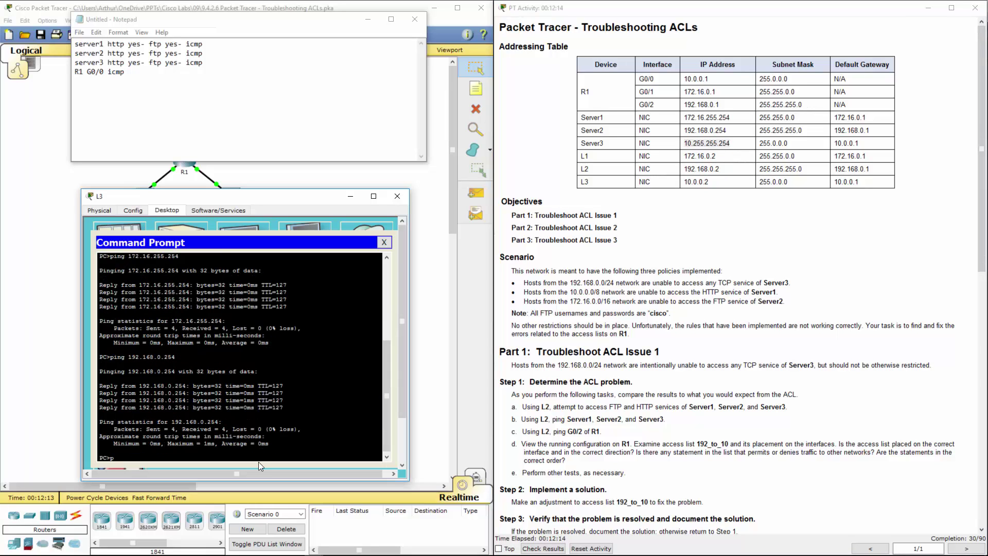
{"action": "type", "text": "ping"}
{"action": "right_click", "coordinate": [251, 460]}
{"action": "left_click", "coordinate": [232, 470]}
{"action": "key", "text": "Return"}
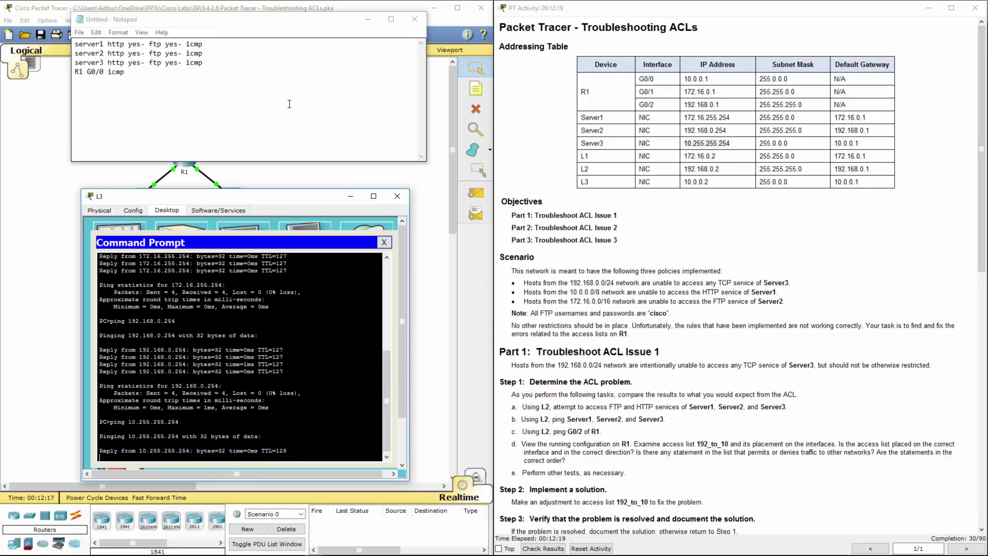
Append yes after icmp on the server1, server2 and server3 lines in the notes
{"action": "left_click", "coordinate": [209, 43]}
{"action": "type", "text": "yes"}
{"action": "key", "text": "Down"}
{"action": "type", "text": "yes"}
{"action": "key", "text": "Down"}
{"action": "type", "text": "yes"}
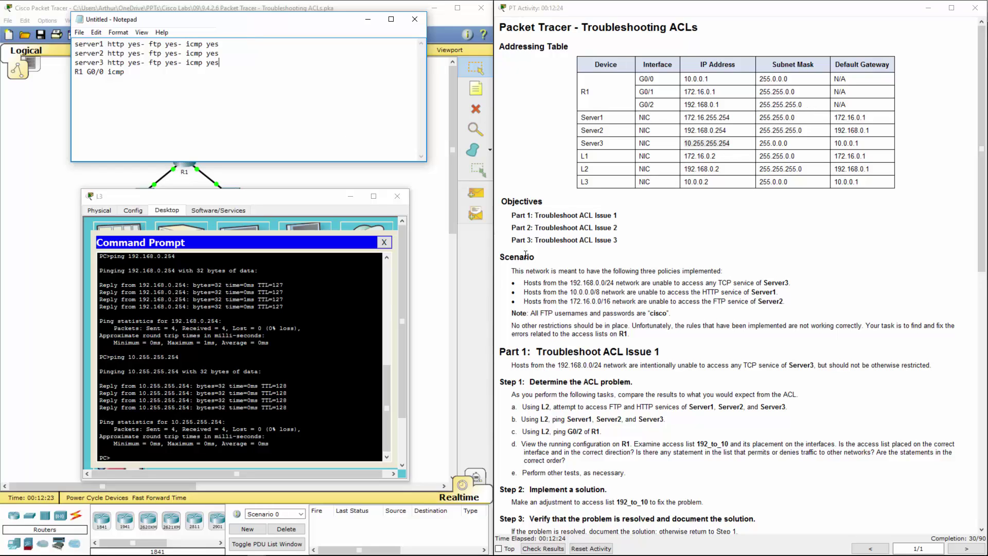
{"action": "left_click", "coordinate": [685, 259]}
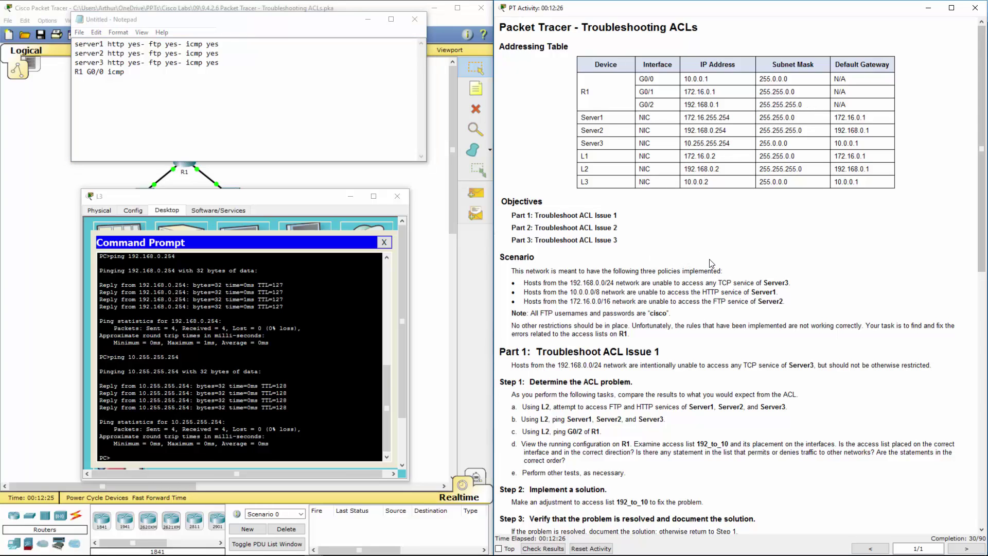
{"action": "scroll", "coordinate": [697, 256], "scroll_direction": "down", "scroll_amount": 6}
{"action": "scroll", "coordinate": [687, 294], "scroll_direction": "down", "scroll_amount": 2}
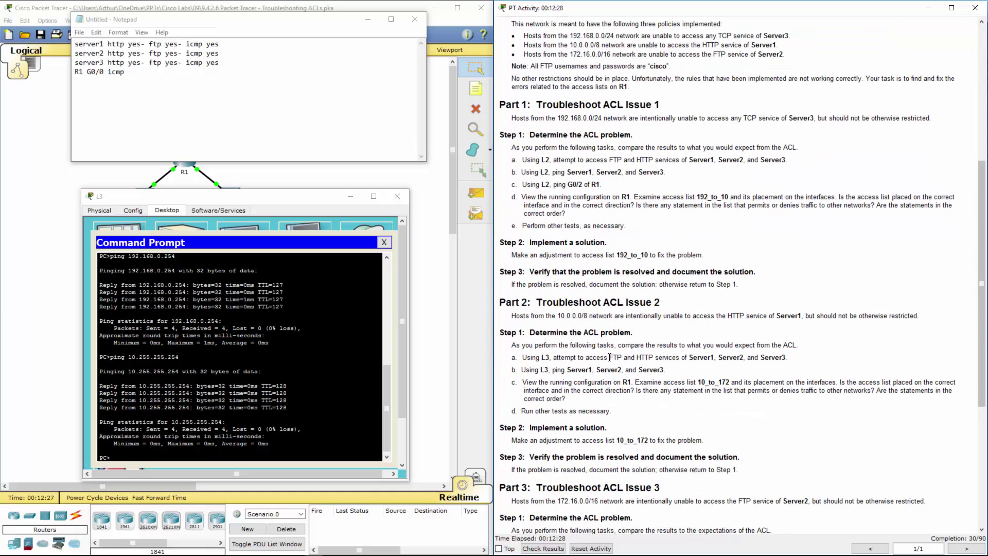
Highlight Part 2 steps a–c and the 10_to_172 list name, then minimize the notes
{"action": "left_click_drag", "start_coordinate": [617, 356], "coordinate": [803, 364]}
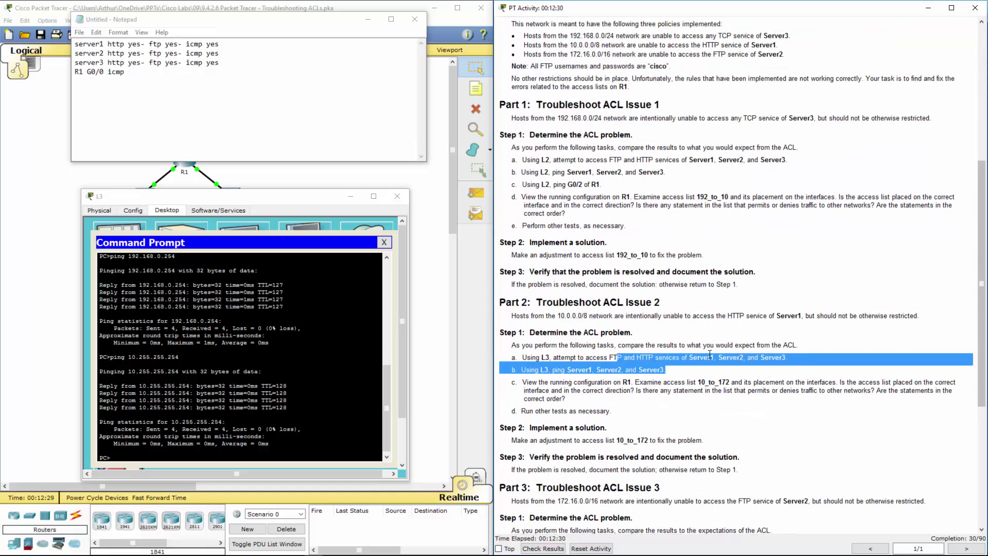
{"action": "left_click", "coordinate": [796, 369]}
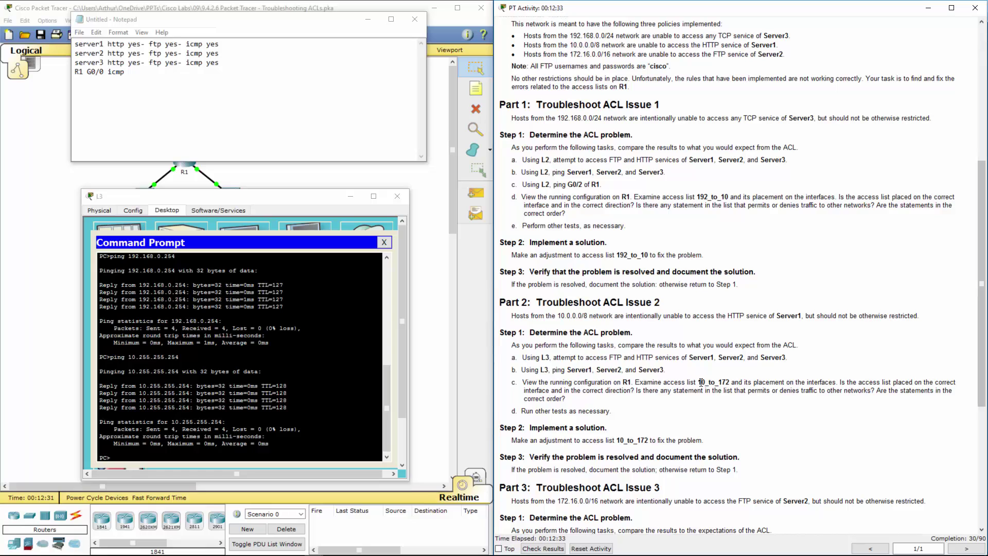
{"action": "left_click_drag", "start_coordinate": [701, 382], "coordinate": [729, 381]}
{"action": "left_click", "coordinate": [367, 20]}
Close L3's window, return to R1's CLI and run end to leave configuration mode
{"action": "left_click", "coordinate": [396, 197]}
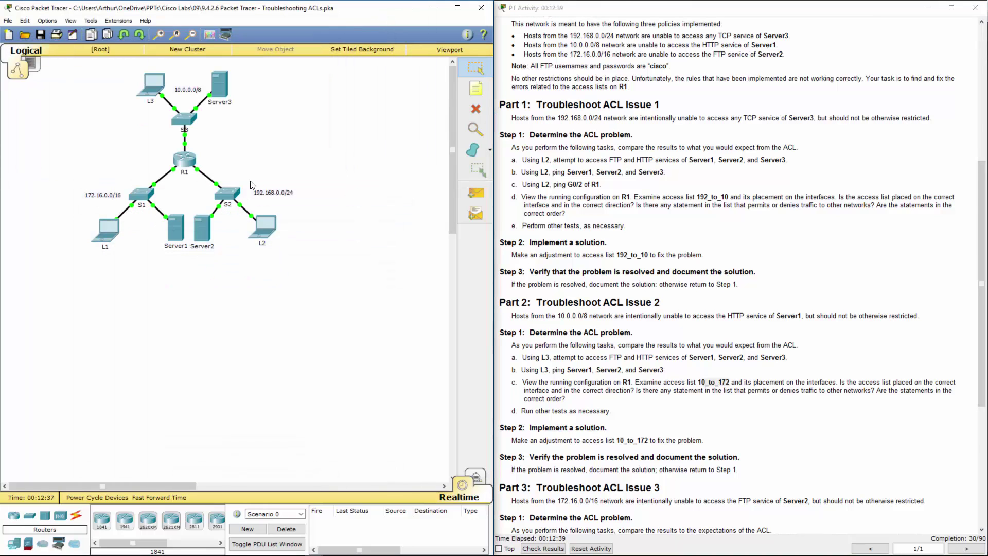
{"action": "left_click", "coordinate": [183, 169]}
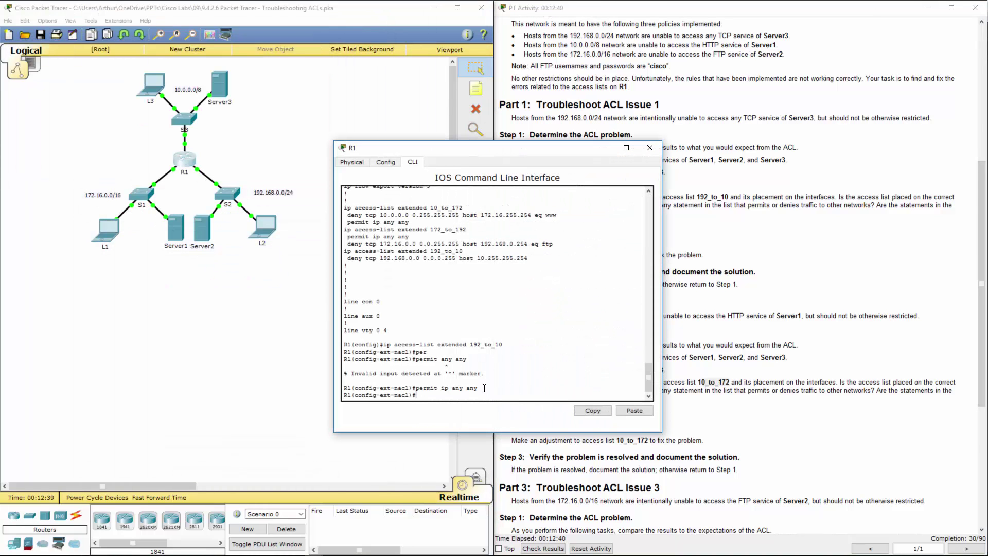
{"action": "type", "text": "exit"}
{"action": "key", "text": "BackSpace"}
{"action": "key", "text": "BackSpace"}
{"action": "type", "text": "nd"}
{"action": "key", "text": "Return"}
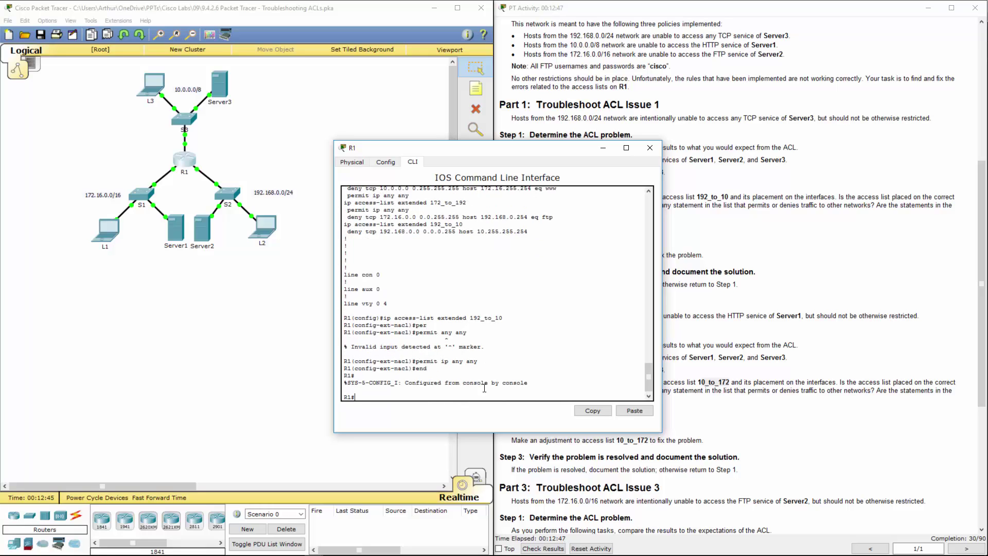
{"action": "key", "text": "Return"}
{"action": "key", "text": "Return"}
{"action": "key", "text": "Return"}
{"action": "type", "text": "show"}
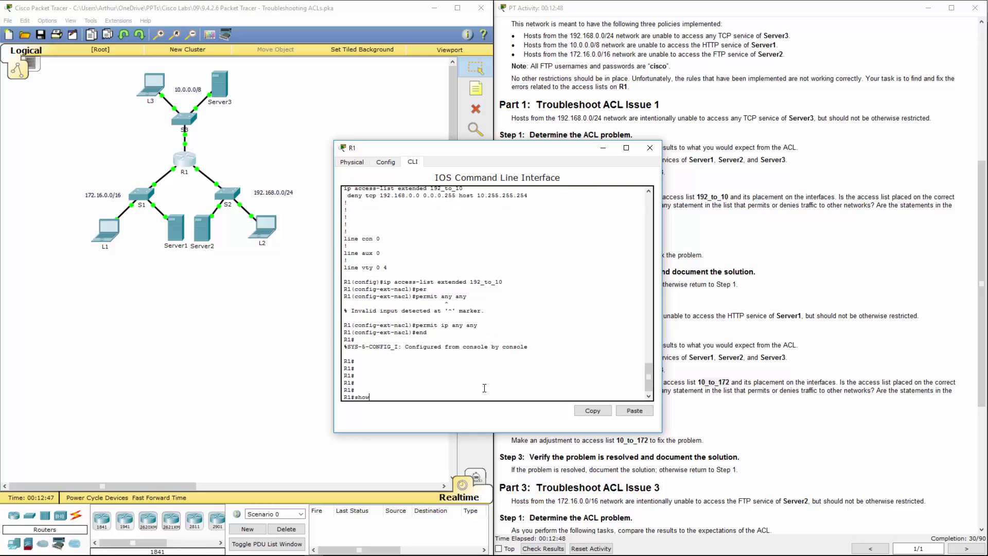
{"action": "type", "text": " ip acc"}
Run show access-lists on R1 and highlight the 10_to_172 entries with their match counts
{"action": "key", "text": "BackSpace"}
{"action": "key", "text": "BackSpace"}
{"action": "key", "text": "BackSpace"}
{"action": "key", "text": "BackSpace"}
{"action": "key", "text": "BackSpace"}
{"action": "type", "text": "cc"}
{"action": "key", "text": "Tab"}
{"action": "key", "text": "Return"}
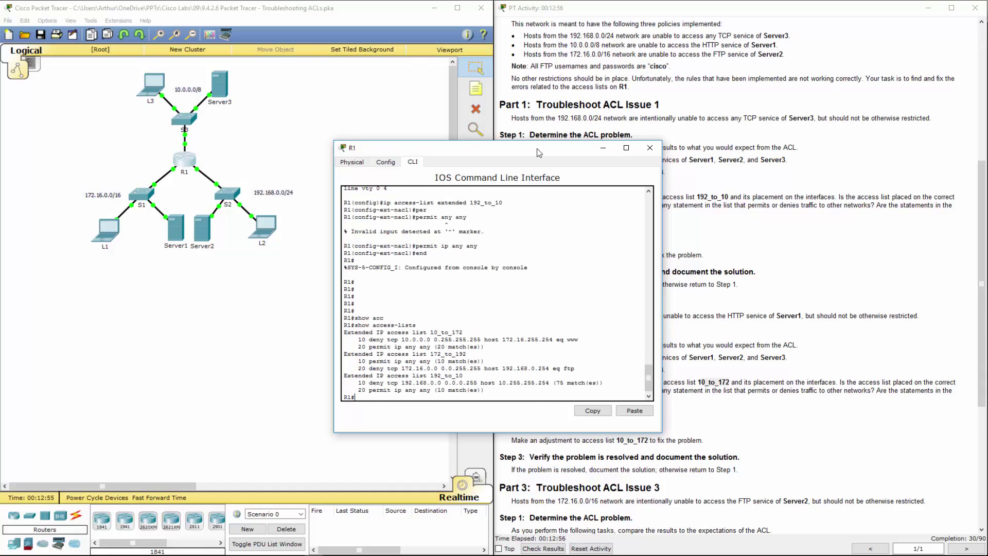
{"action": "left_click_drag", "start_coordinate": [536, 148], "coordinate": [335, 147]}
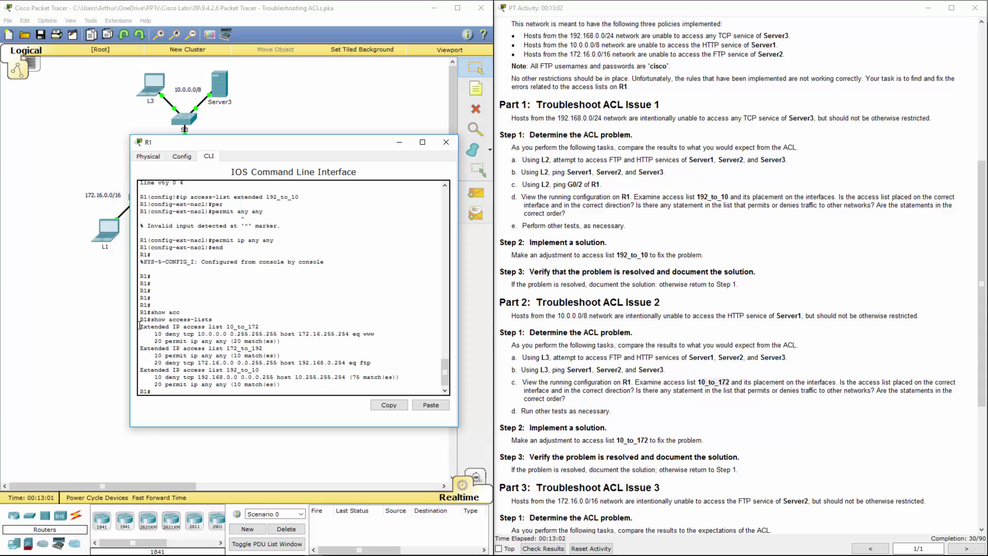
{"action": "left_click_drag", "start_coordinate": [140, 326], "coordinate": [383, 340]}
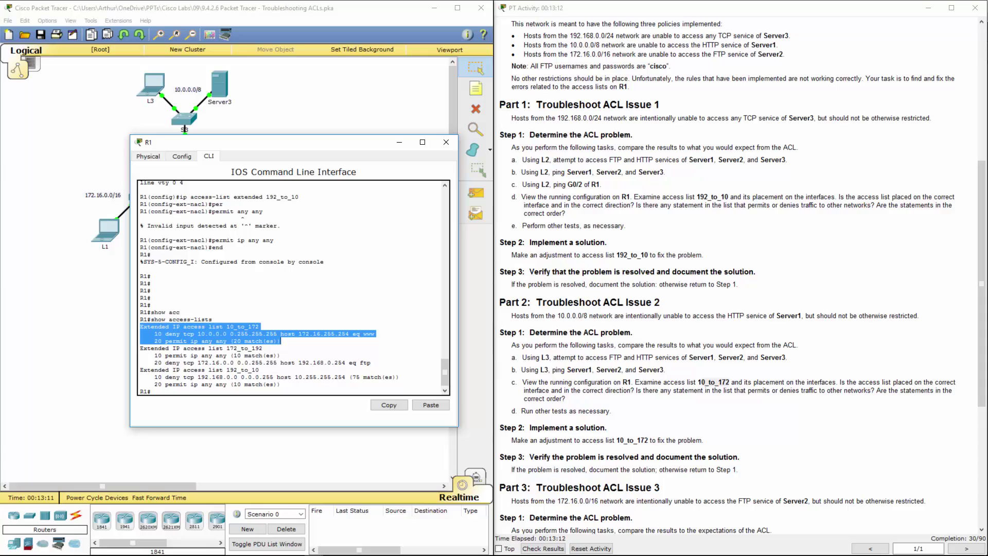
{"action": "left_click", "coordinate": [753, 306]}
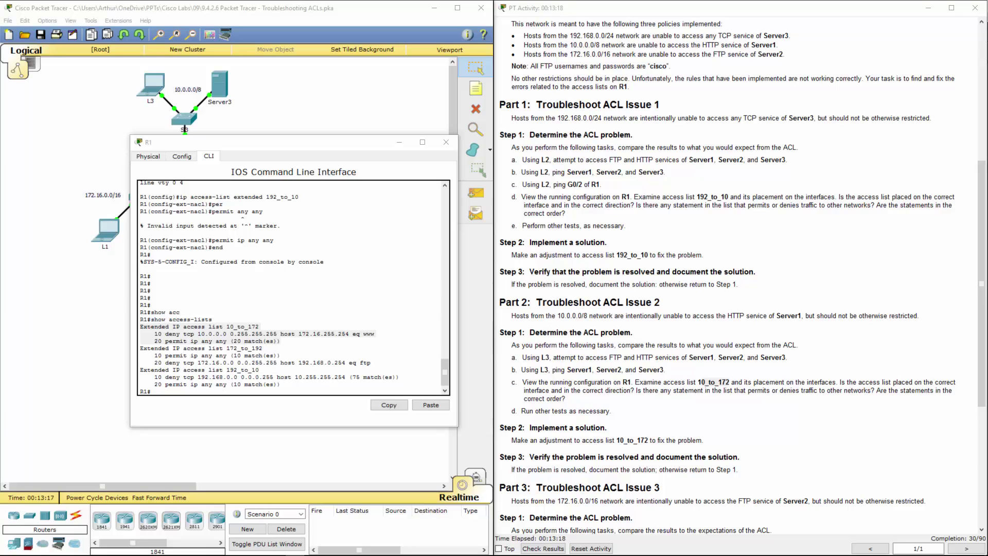
{"action": "scroll", "coordinate": [772, 231], "scroll_direction": "up", "scroll_amount": 8}
{"action": "scroll", "coordinate": [772, 231], "scroll_direction": "up", "scroll_amount": 2}
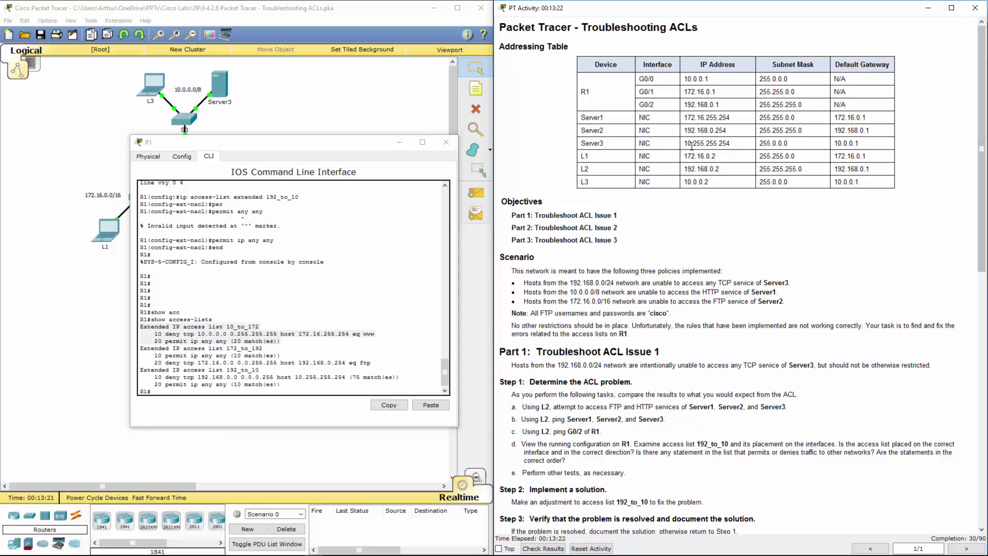
Check Server3's address against the server3 results in the notes, then return to R1's console prompt
{"action": "double_click", "coordinate": [708, 145]}
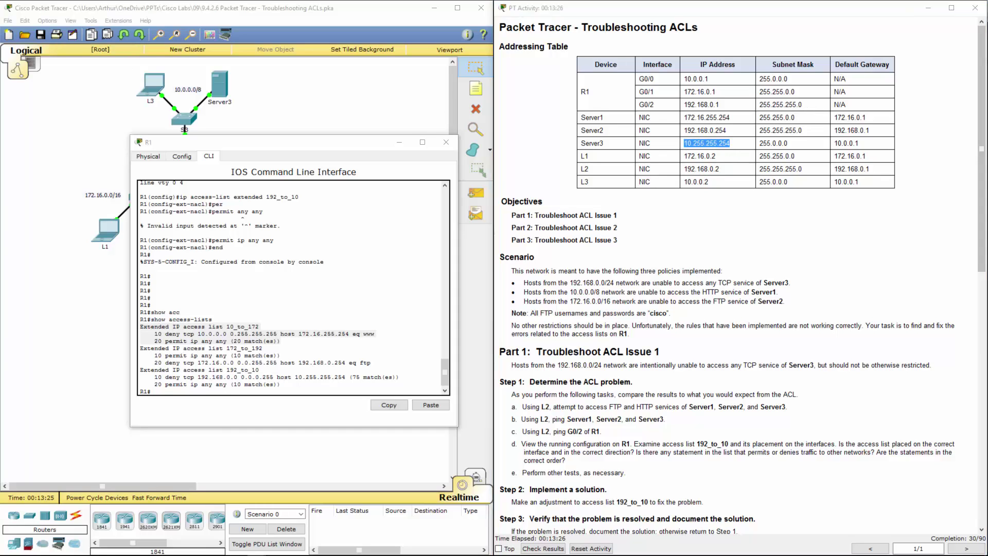
{"action": "key", "text": "alt+Tab"}
{"action": "left_click_drag", "start_coordinate": [234, 33], "coordinate": [279, 45]}
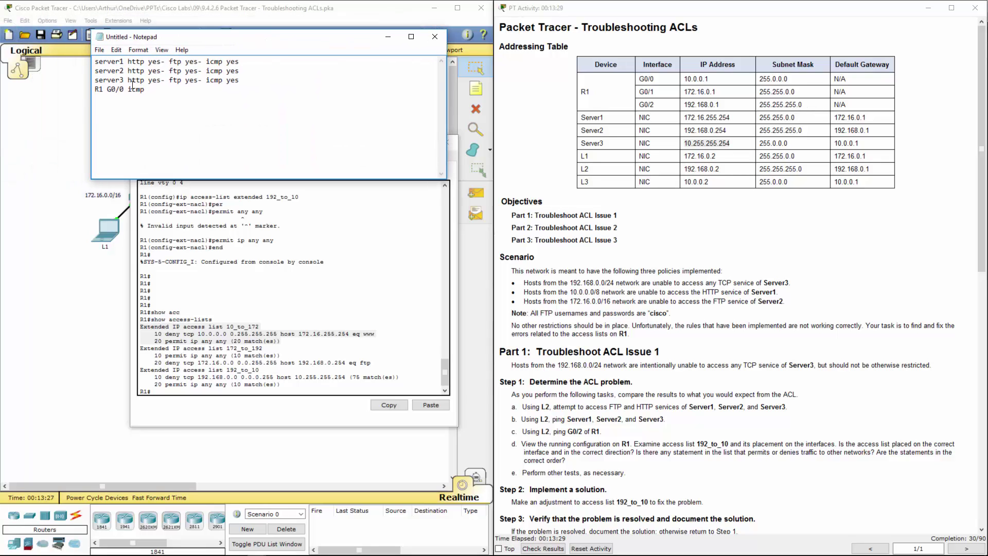
{"action": "left_click_drag", "start_coordinate": [131, 79], "coordinate": [238, 82]}
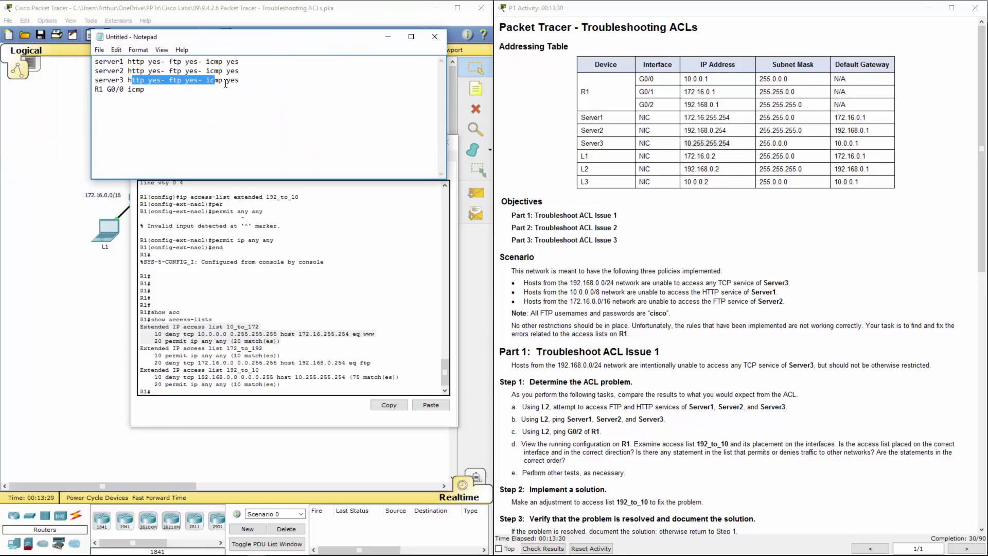
{"action": "left_click", "coordinate": [249, 43]}
{"action": "left_click", "coordinate": [230, 342]}
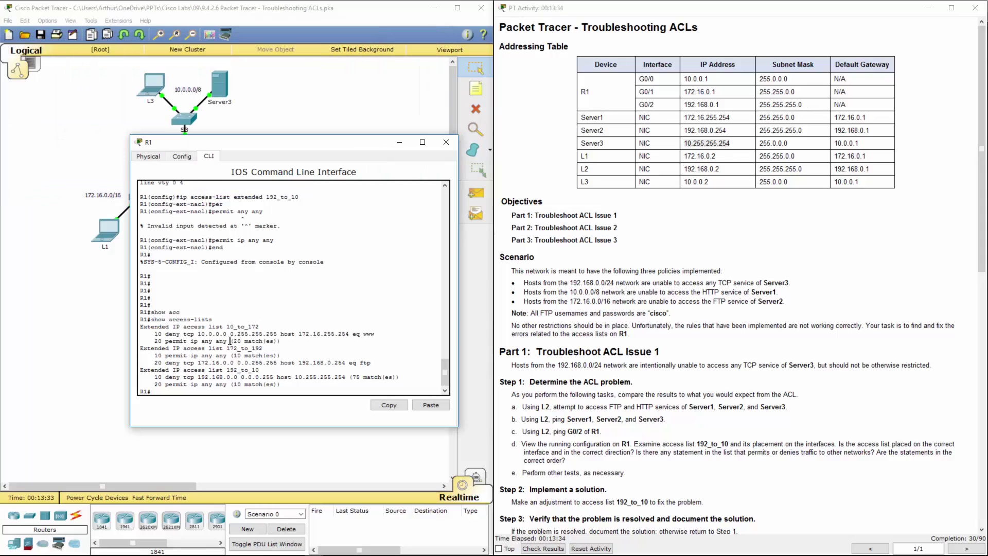
{"action": "key", "text": "Return"}
{"action": "key", "text": "Return"}
{"action": "key", "text": "Return"}
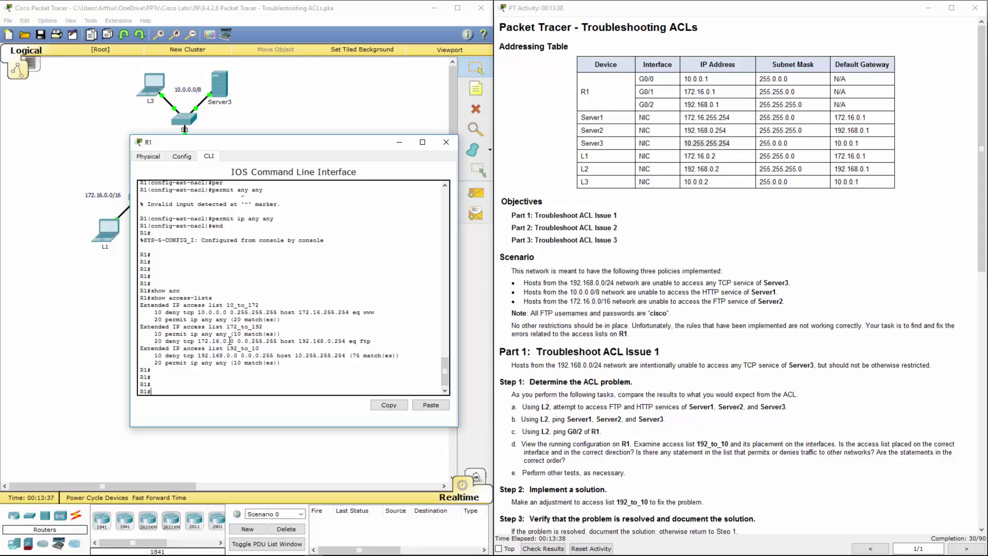
{"action": "type", "text": "show run"}
Run show run on R1 and page to the G0/0 interface section
{"action": "key", "text": "Return"}
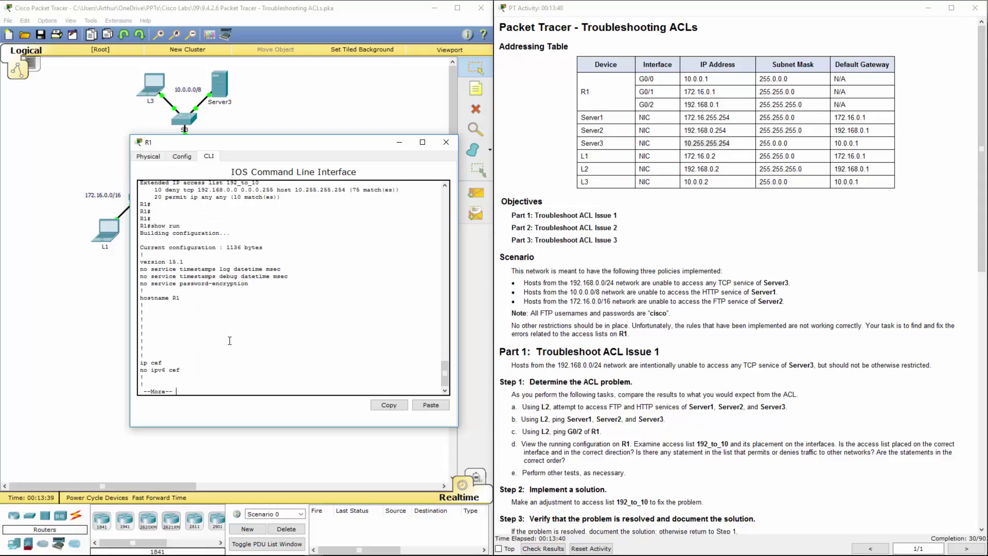
{"action": "key", "text": "space"}
{"action": "key", "text": "space"}
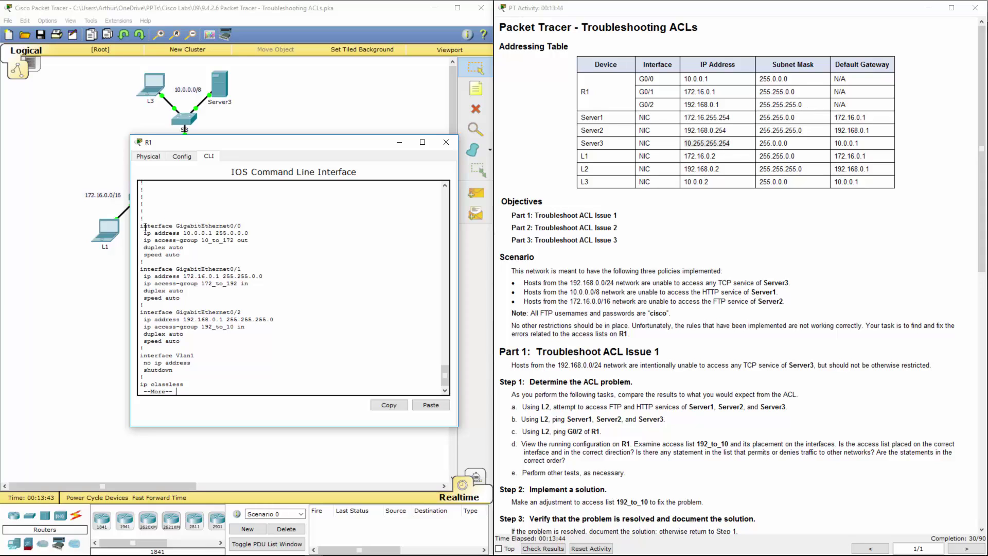
{"action": "left_click_drag", "start_coordinate": [141, 225], "coordinate": [279, 240]}
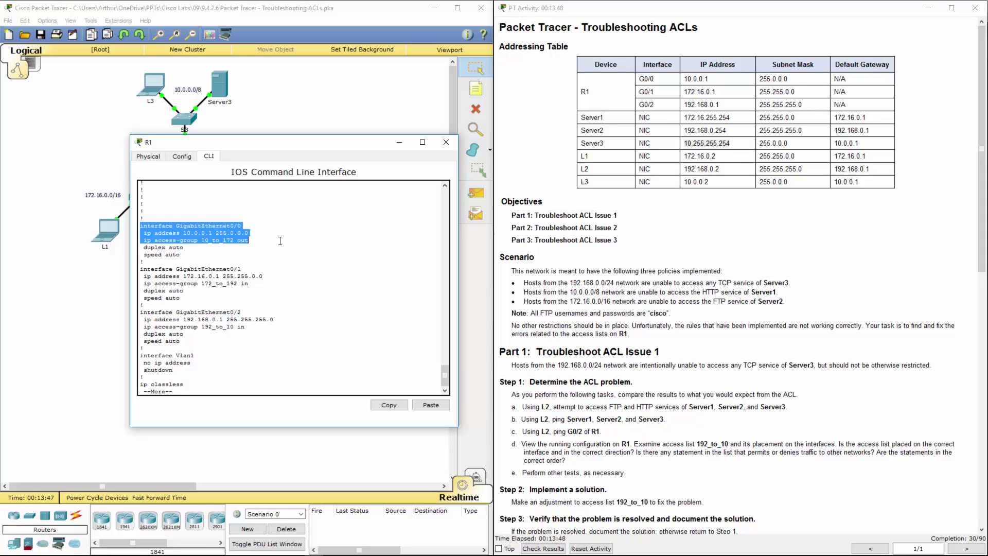
{"action": "left_click", "coordinate": [178, 240]}
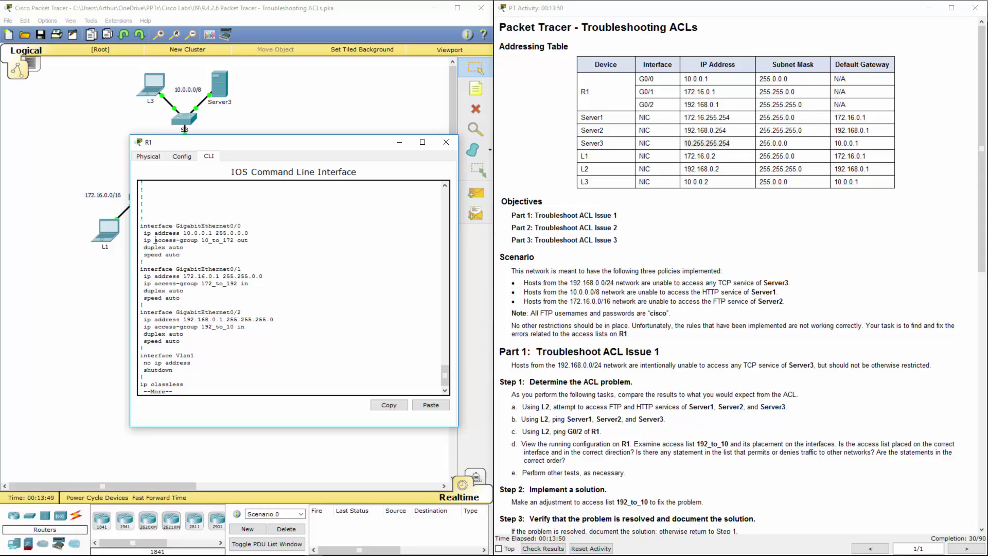
Examine the ip access-group 10_to_172 out line on G0/0 and return to the R1 prompt
{"action": "left_click_drag", "start_coordinate": [156, 240], "coordinate": [235, 240]}
{"action": "double_click", "coordinate": [243, 239]}
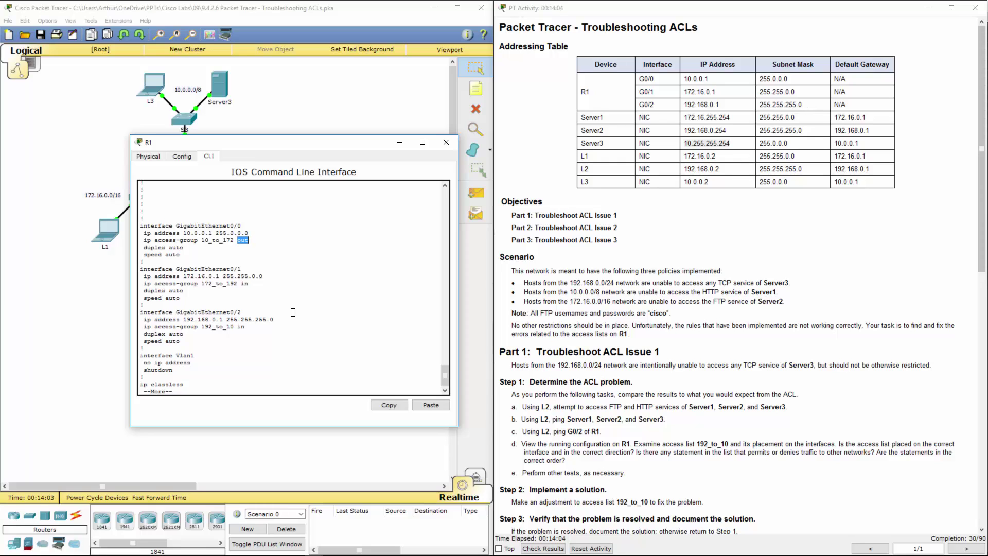
{"action": "left_click", "coordinate": [277, 354]}
{"action": "mouse_move", "coordinate": [143, 241]}
{"action": "left_mouse_down"}
{"action": "mouse_move", "coordinate": [234, 242]}
{"action": "mouse_move", "coordinate": [145, 243]}
{"action": "left_mouse_up"}
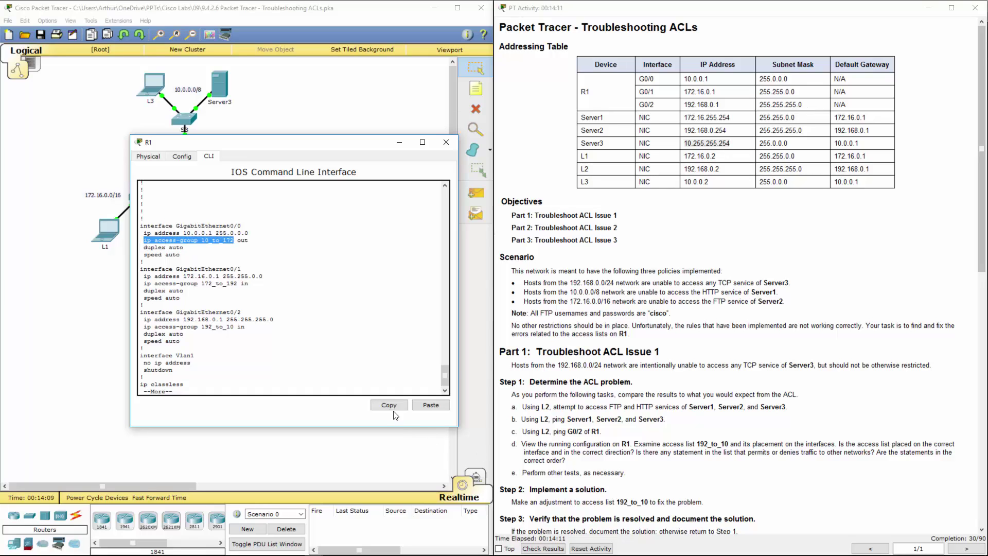
{"action": "left_click", "coordinate": [342, 384]}
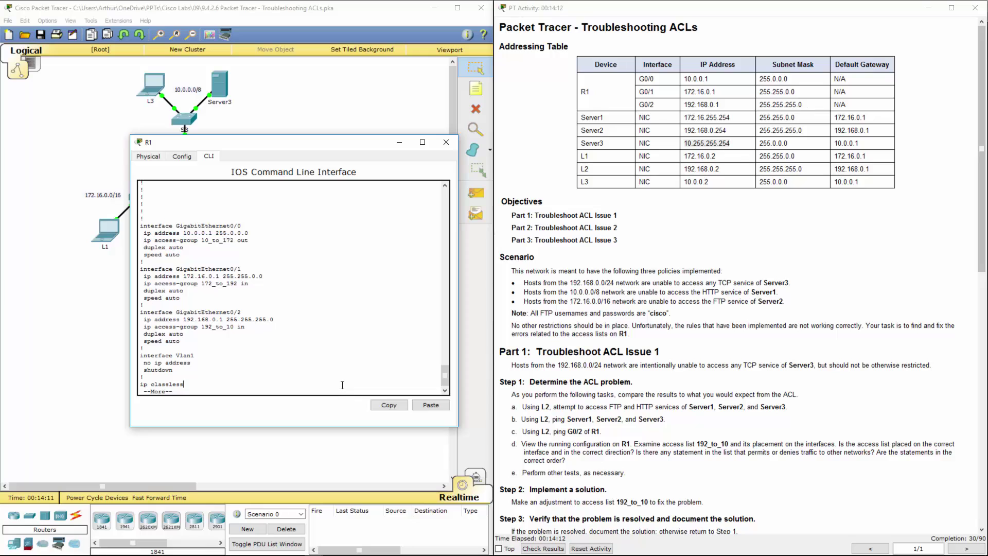
{"action": "key", "text": "Return"}
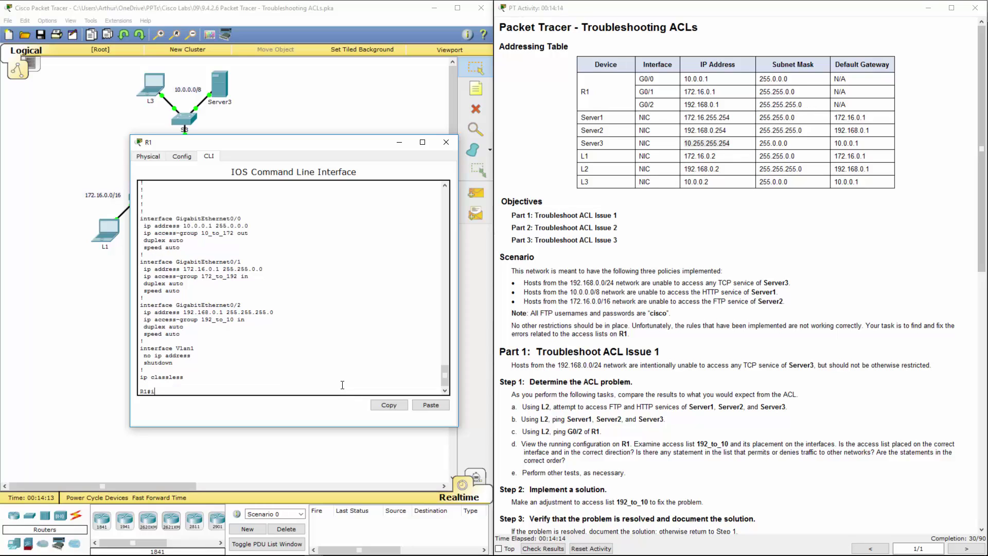
{"action": "type", "text": "conf t"}
On R1's G0/0, remove the outbound filter with no ip access-group 10_to_172 out
{"action": "key", "text": "Return"}
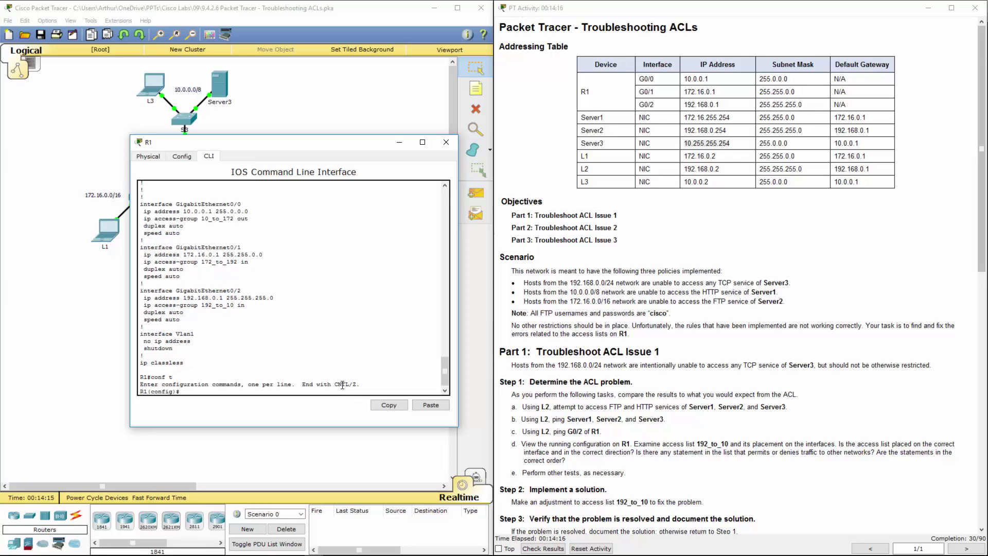
{"action": "type", "text": "intg0/0"}
{"action": "key", "text": "Return"}
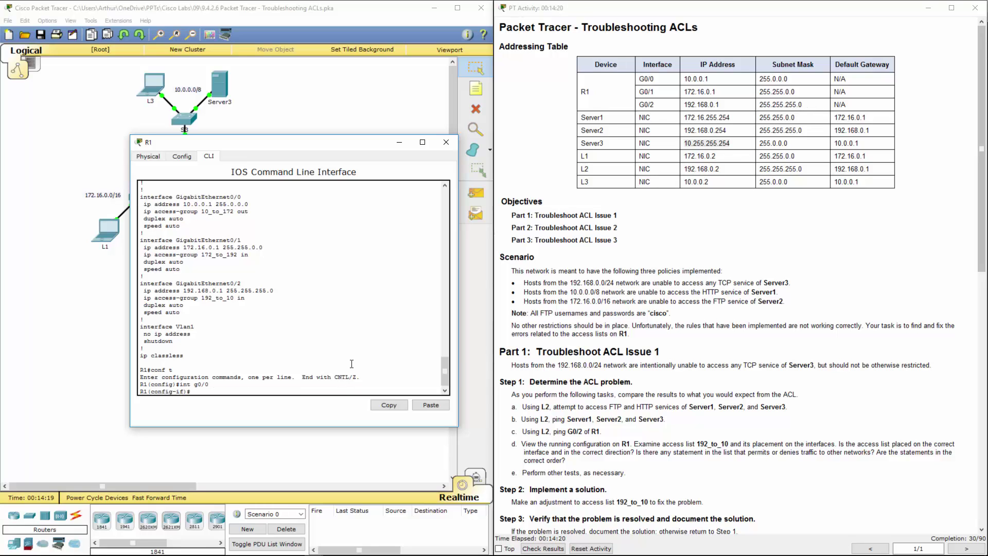
{"action": "left_click", "coordinate": [431, 405]}
{"action": "type", "text": "in"}
{"action": "key", "text": "BackSpace"}
{"action": "key", "text": "BackSpace"}
{"action": "key", "text": "Left"}
{"action": "key", "text": "ctrl+a"}
{"action": "type", "text": "no"}
{"action": "key", "text": "Return"}
Apply ip access-group 10_to_172 in on G0/0 and close R1's window
{"action": "key", "text": "Up"}
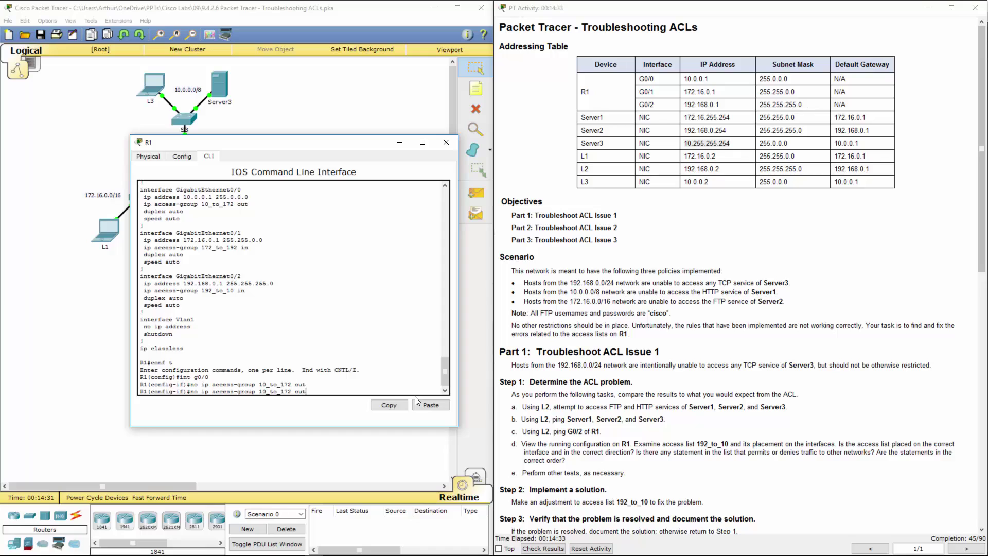
{"action": "key", "text": "BackSpace"}
{"action": "key", "text": "BackSpace"}
{"action": "key", "text": "BackSpace"}
{"action": "type", "text": "in"}
{"action": "key", "text": "BackSpace"}
{"action": "key", "text": "BackSpace"}
{"action": "key", "text": "BackSpace"}
{"action": "key", "text": "Return"}
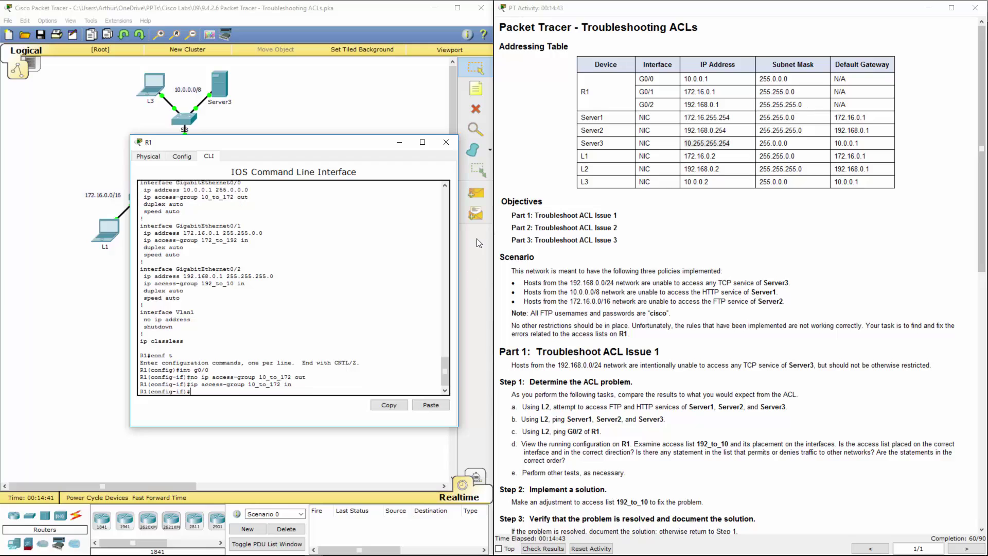
{"action": "left_click", "coordinate": [446, 142]}
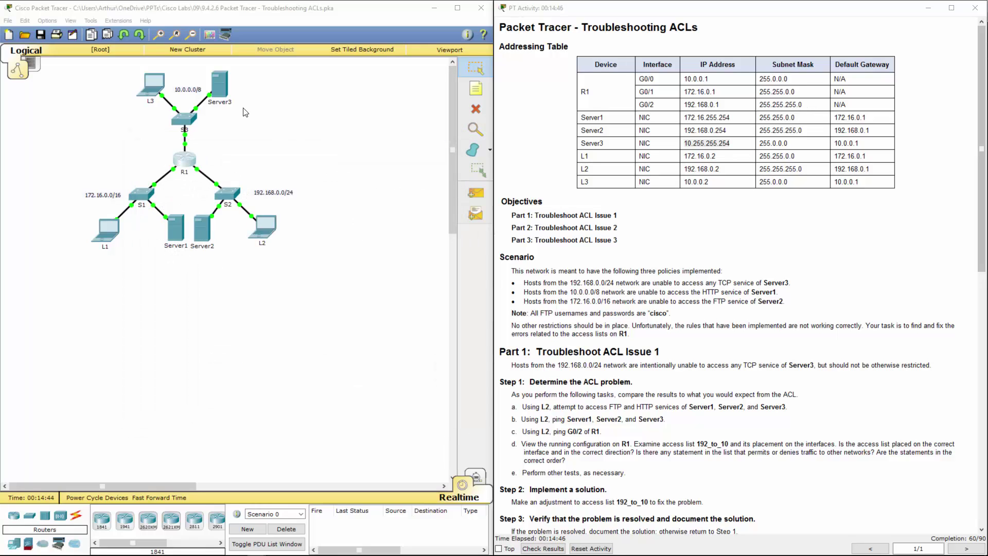
From L3's web browser, load Server3's page at 10.255.255.254
{"action": "left_click", "coordinate": [148, 94]}
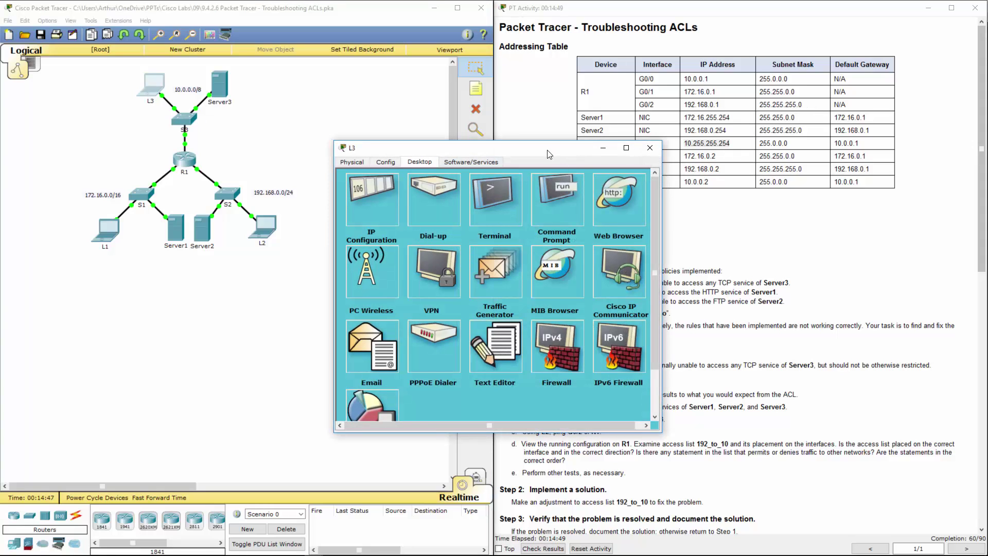
{"action": "left_click_drag", "start_coordinate": [536, 155], "coordinate": [315, 160]}
{"action": "left_click", "coordinate": [381, 209]}
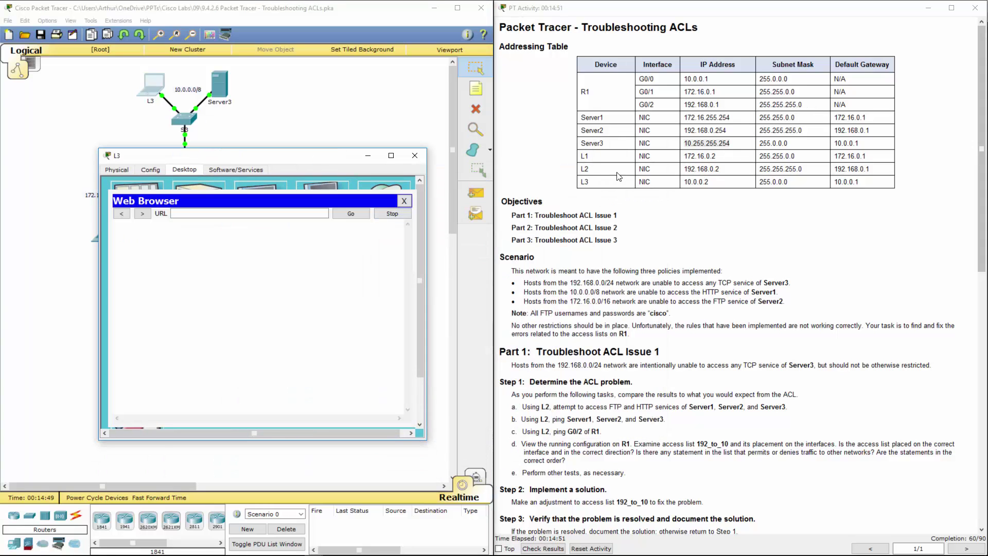
{"action": "double_click", "coordinate": [707, 144]}
{"action": "key", "text": "ctrl+c"}
{"action": "left_click", "coordinate": [734, 147]}
{"action": "double_click", "coordinate": [706, 143]}
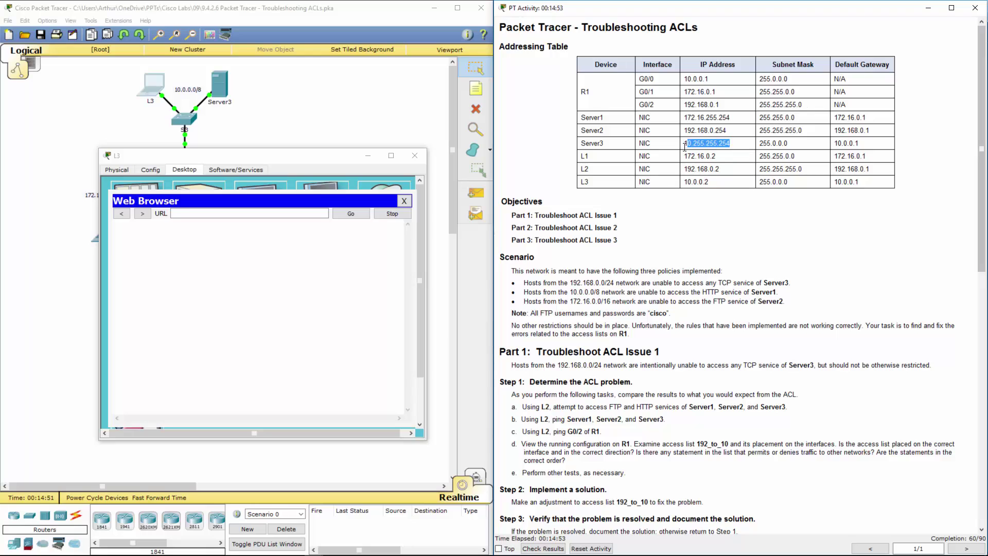
{"action": "left_click", "coordinate": [287, 216]}
{"action": "key", "text": "ctrl+v"}
{"action": "key", "text": "Return"}
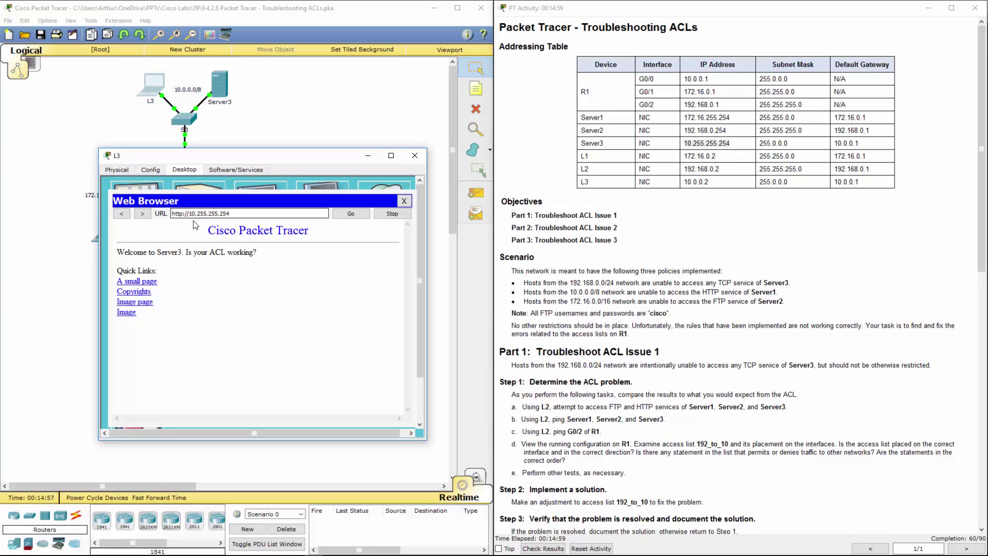
{"action": "left_click", "coordinate": [197, 244]}
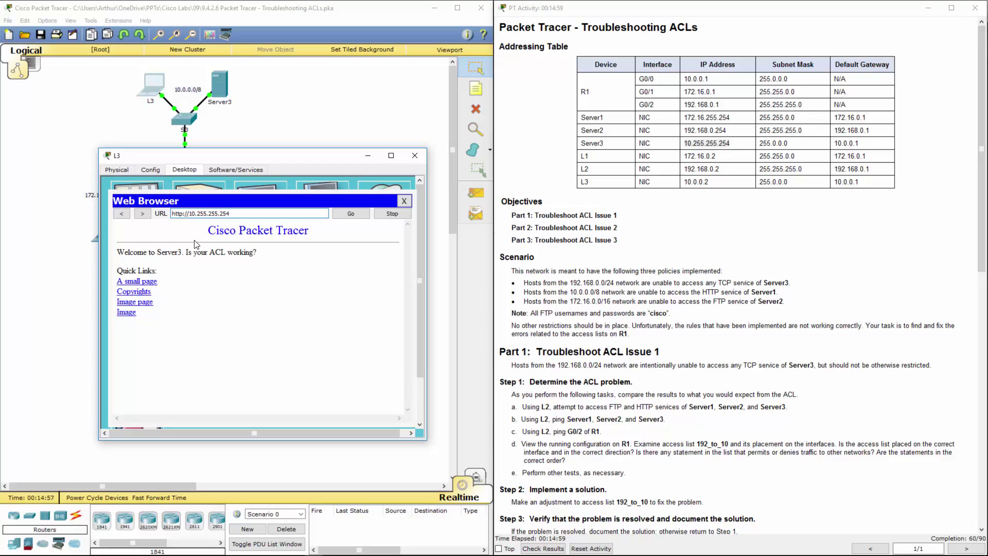
Review L3's earlier pings in Command Prompt, then return to the web browser's address field
{"action": "left_click", "coordinate": [407, 200]}
{"action": "left_click", "coordinate": [332, 219]}
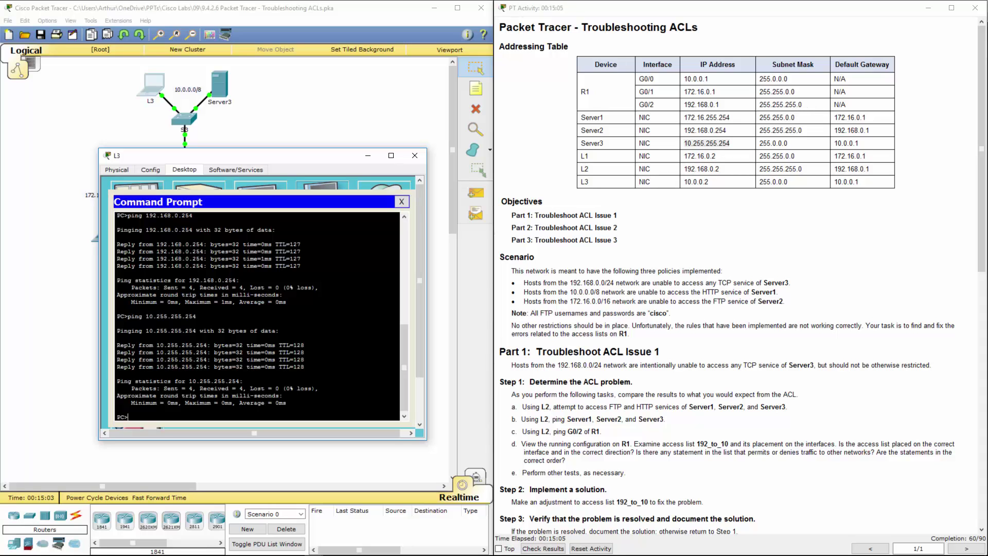
{"action": "left_click", "coordinate": [407, 200]}
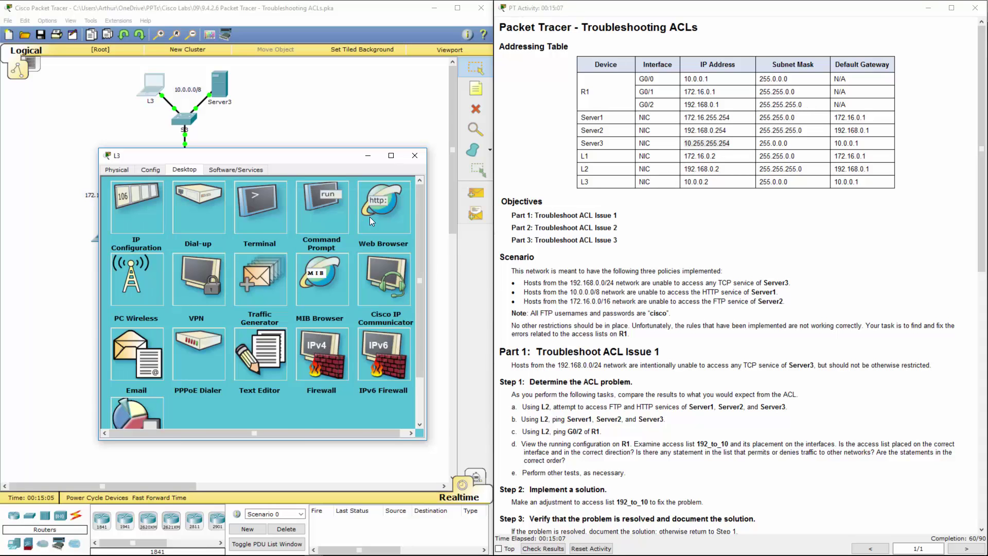
{"action": "left_click", "coordinate": [383, 208]}
{"action": "left_click", "coordinate": [227, 213]}
{"action": "type", "text": "10.255.255.254"}
Reload Server3's page, highlight 10_to_172's '172.16.255.254 eq www' deny rule on R1, and reopen L3's desktop
{"action": "key", "text": "Return"}
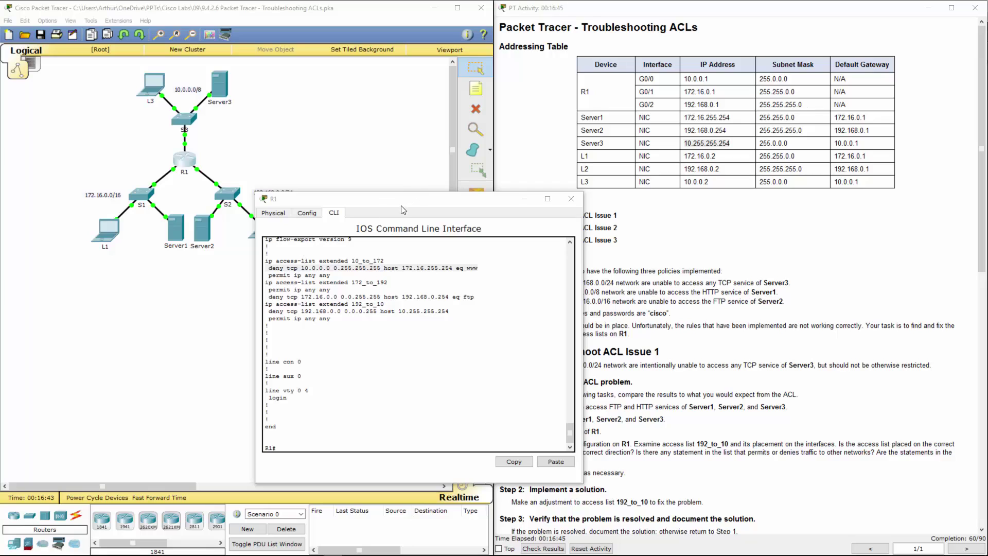
{"action": "mouse_move", "coordinate": [408, 210]}
{"action": "left_mouse_down"}
{"action": "mouse_move", "coordinate": [697, 217]}
{"action": "mouse_move", "coordinate": [680, 215]}
{"action": "left_mouse_up"}
{"action": "left_click", "coordinate": [638, 289]}
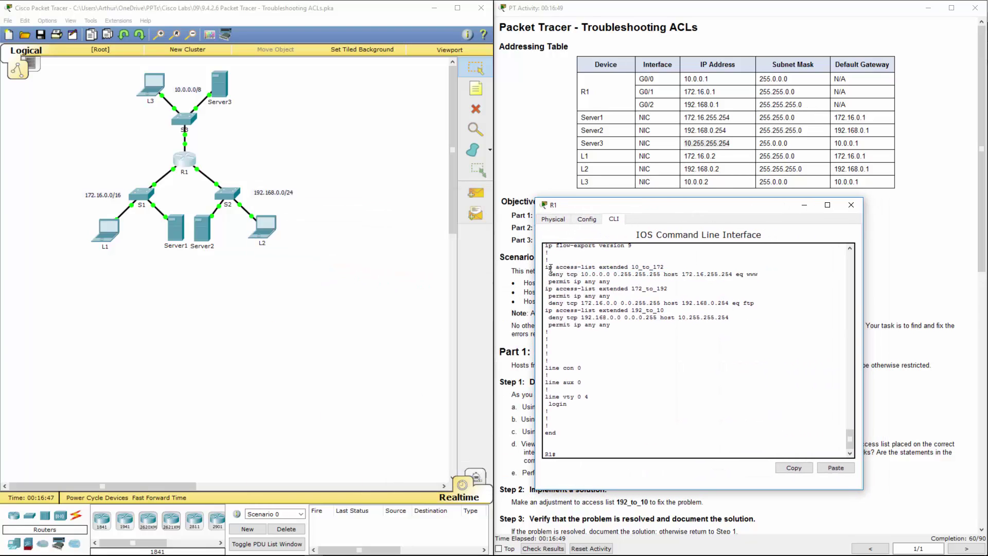
{"action": "left_click_drag", "start_coordinate": [546, 267], "coordinate": [763, 275]}
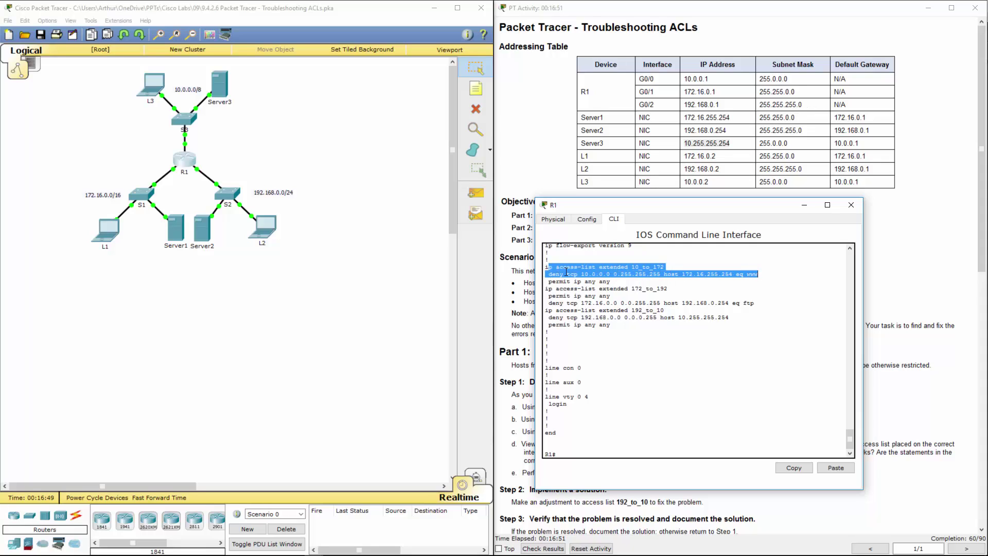
{"action": "left_click", "coordinate": [587, 275]}
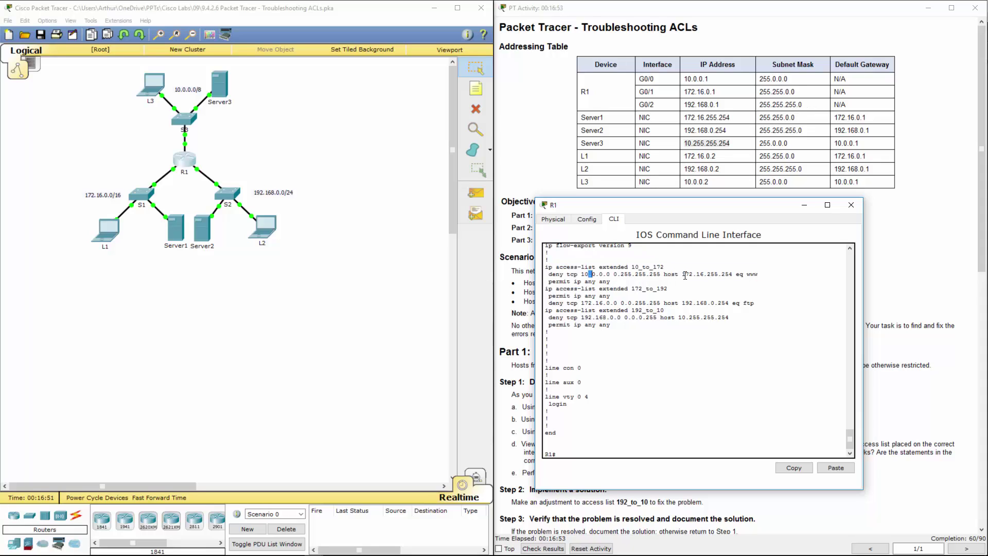
{"action": "left_click_drag", "start_coordinate": [679, 275], "coordinate": [762, 275]}
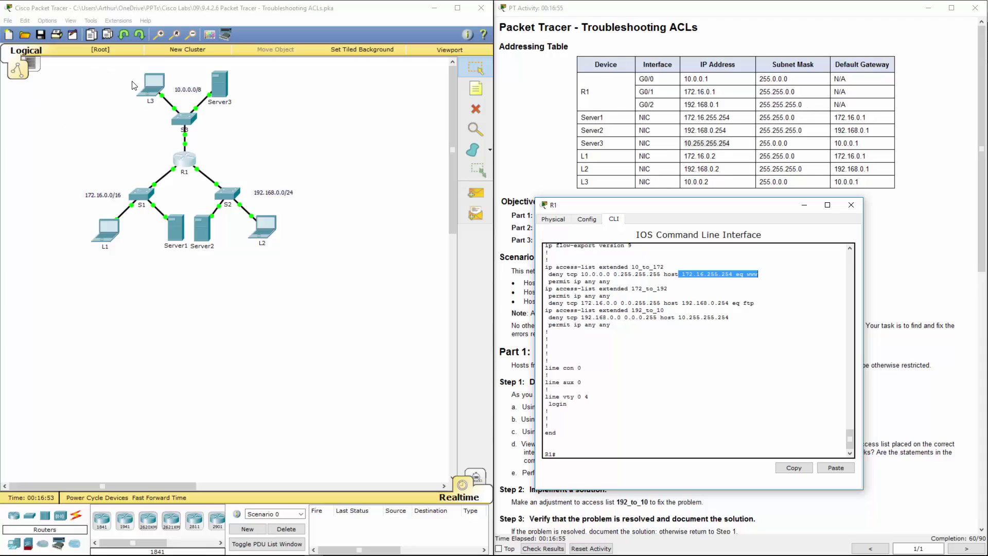
{"action": "left_click", "coordinate": [152, 81]}
Browse from L3 to Server1 at 172.16.255.254, which times out as intended
{"action": "left_click", "coordinate": [617, 193]}
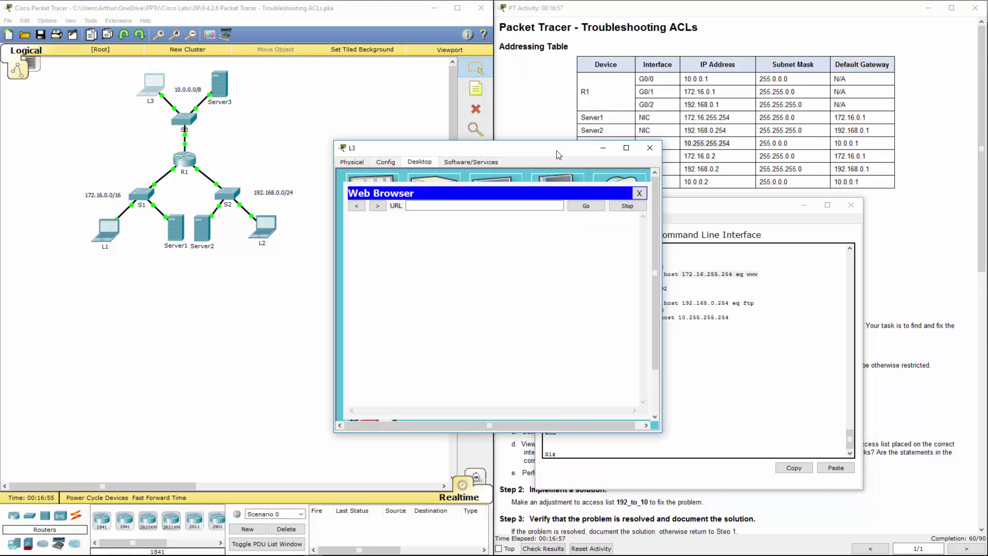
{"action": "left_click_drag", "start_coordinate": [463, 147], "coordinate": [205, 185]}
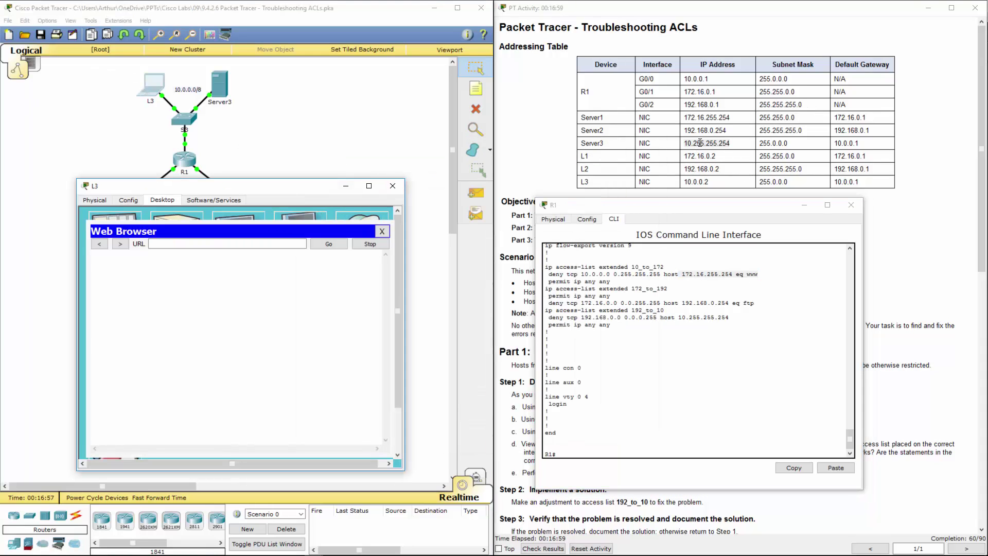
{"action": "left_click_drag", "start_coordinate": [685, 116], "coordinate": [732, 117]}
{"action": "key", "text": "ctrl+c"}
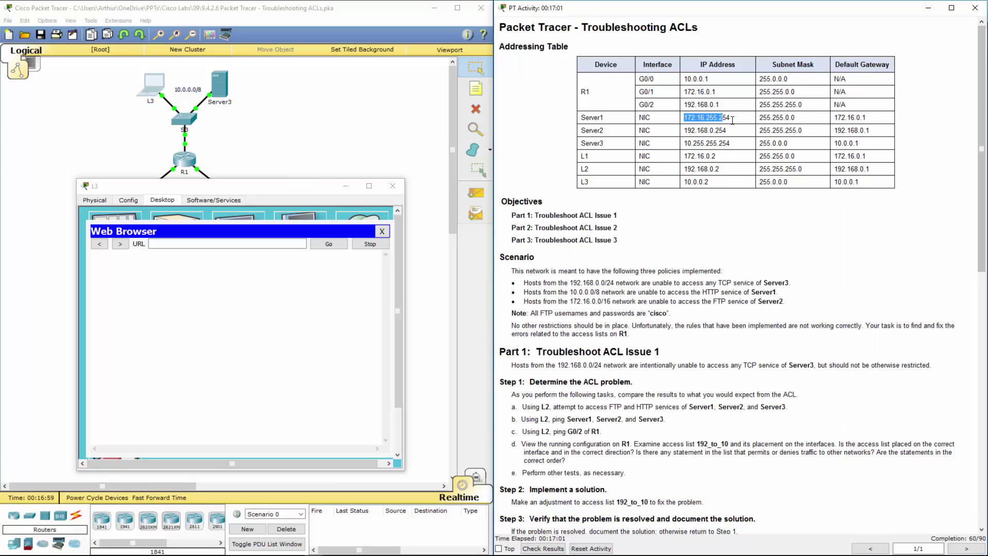
{"action": "left_click", "coordinate": [172, 244]}
{"action": "key", "text": "ctrl+v"}
{"action": "key", "text": "Return"}
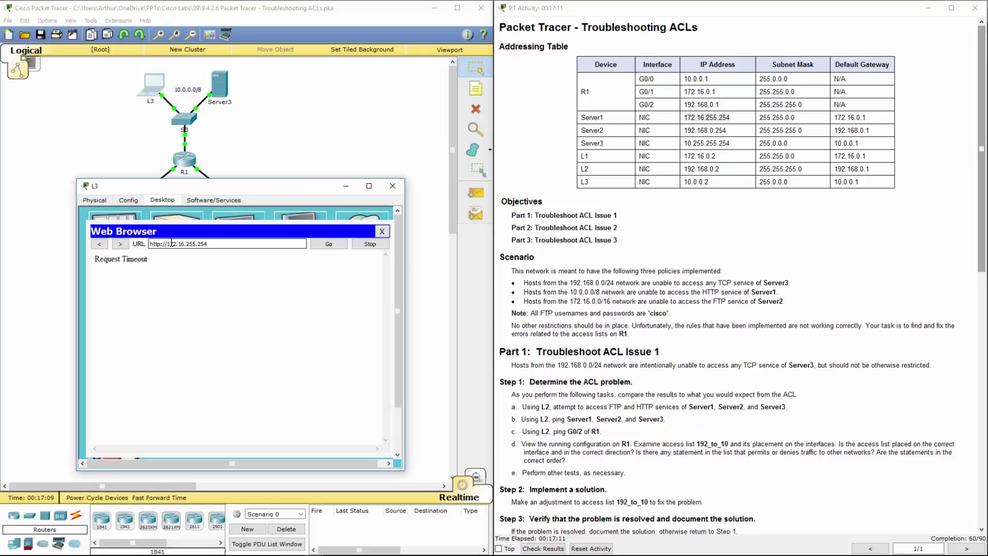
Review the Part 2 activity instructions
{"action": "left_click", "coordinate": [554, 228]}
{"action": "left_click_drag", "start_coordinate": [552, 227], "coordinate": [615, 228]}
{"action": "left_click", "coordinate": [598, 231]}
{"action": "scroll", "coordinate": [616, 228], "scroll_direction": "down", "scroll_amount": 5}
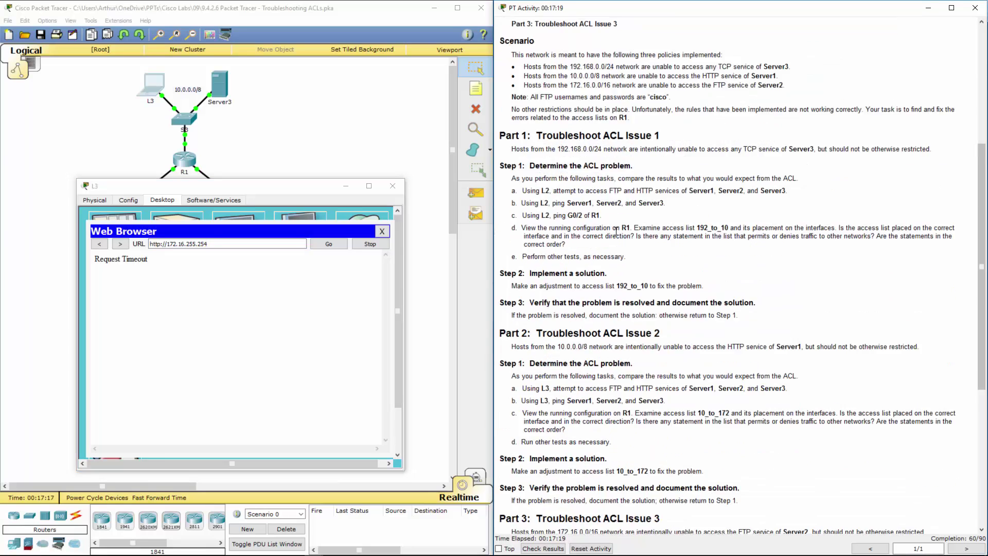
{"action": "scroll", "coordinate": [616, 229], "scroll_direction": "down", "scroll_amount": 5}
{"action": "scroll", "coordinate": [616, 228], "scroll_direction": "down", "scroll_amount": 3}
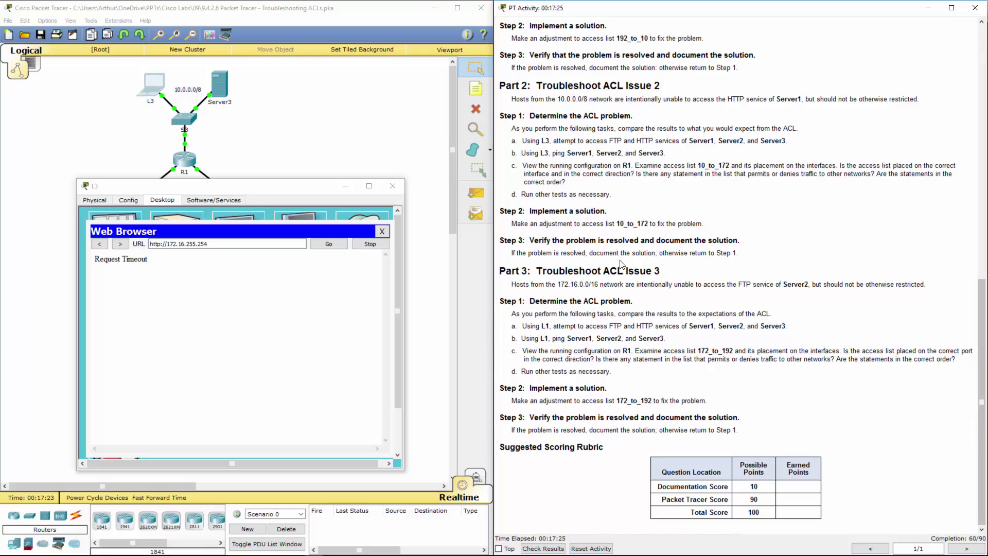
Note L1 in the Part 3 instructions and close laptop L3's window
{"action": "double_click", "coordinate": [545, 326]}
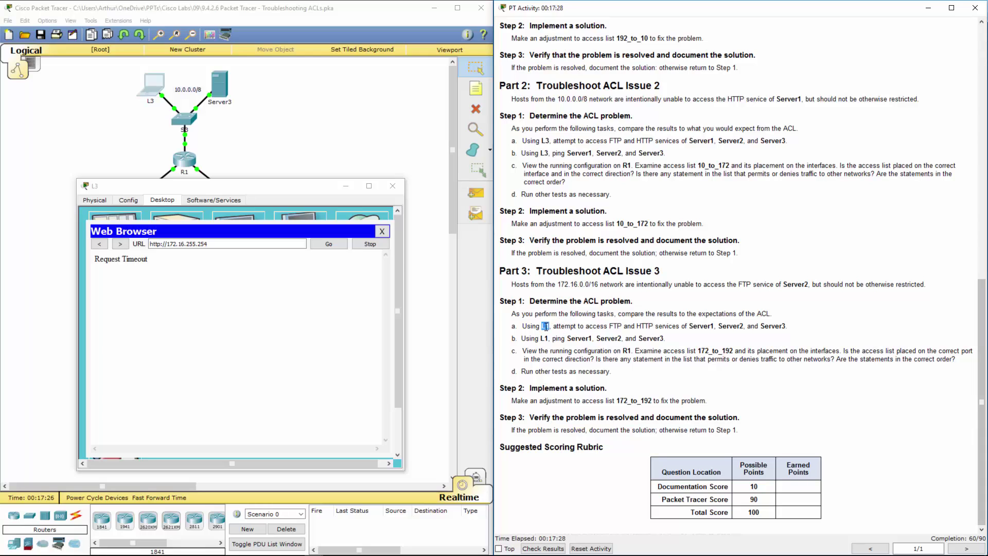
{"action": "left_click", "coordinate": [392, 186]}
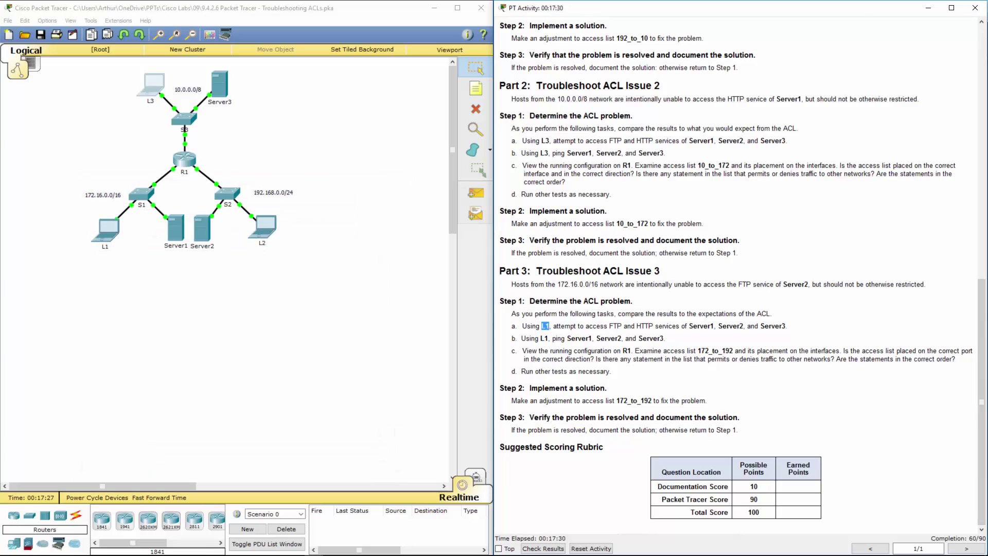
Open laptop L1's desktop and bring the Notepad server test notes forward
{"action": "left_click", "coordinate": [108, 225]}
{"action": "left_click", "coordinate": [419, 161]}
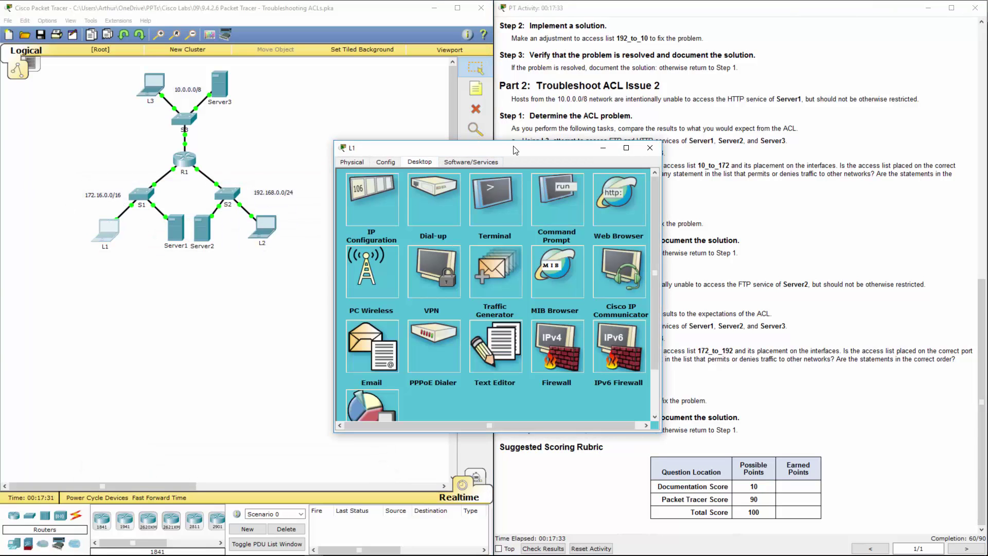
{"action": "left_click_drag", "start_coordinate": [513, 148], "coordinate": [276, 277]}
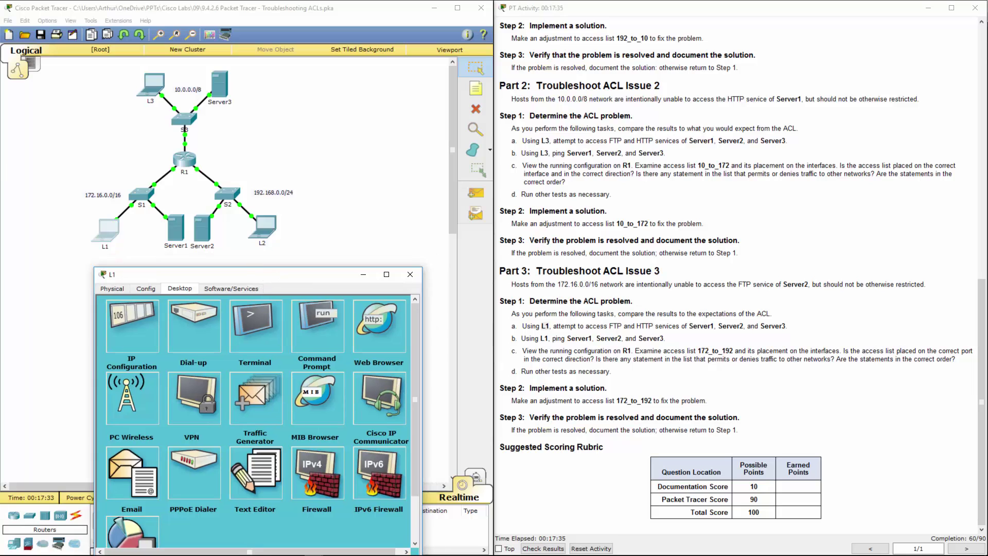
{"action": "key", "text": "alt+Tab"}
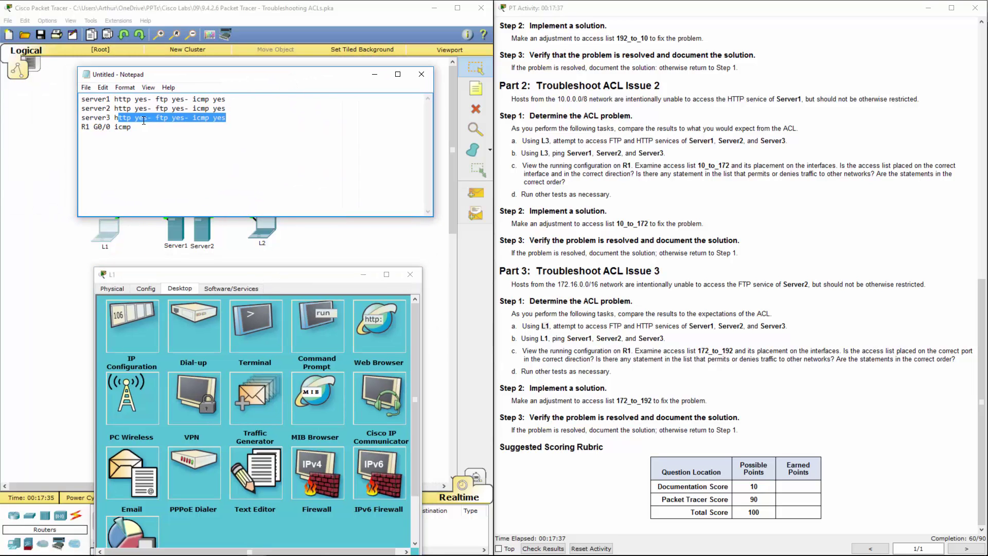
Erase the http, ftp and icmp results on the server1–server3 note lines
{"action": "left_click", "coordinate": [138, 117]}
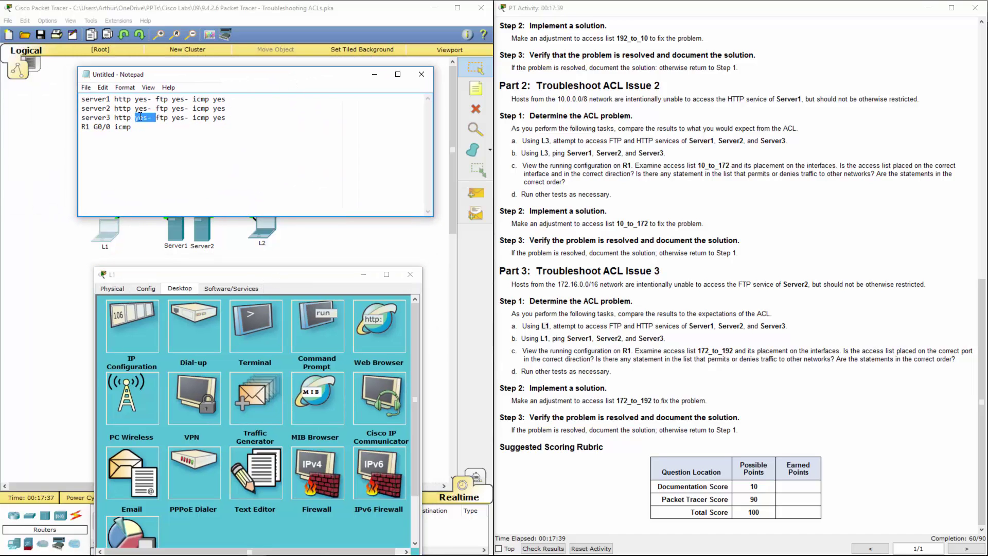
{"action": "double_click", "coordinate": [139, 117]}
{"action": "key", "text": "BackSpace"}
{"action": "double_click", "coordinate": [141, 108]}
{"action": "key", "text": "BackSpace"}
{"action": "double_click", "coordinate": [138, 99]}
{"action": "key", "text": "BackSpace"}
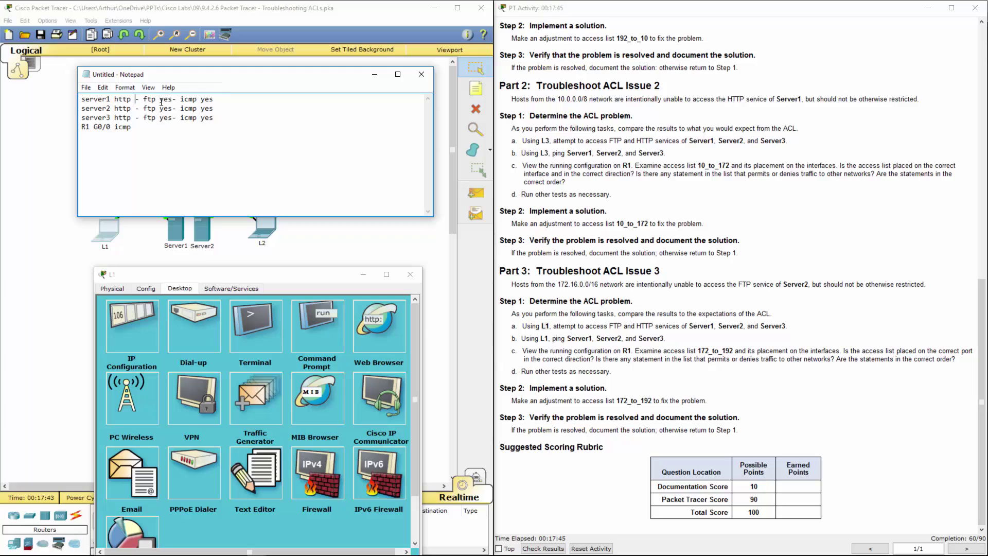
{"action": "double_click", "coordinate": [161, 100]}
{"action": "key", "text": "BackSpace"}
{"action": "double_click", "coordinate": [162, 110]}
{"action": "type", "text": "-"}
{"action": "double_click", "coordinate": [164, 119]}
{"action": "type", "text": "-"}
{"action": "double_click", "coordinate": [194, 118]}
{"action": "key", "text": "BackSpace"}
{"action": "key", "text": "BackSpace"}
{"action": "double_click", "coordinate": [193, 99]}
{"action": "key", "text": "BackSpace"}
Review Part 3 step a in the activity instructions, noting the HTTP test
{"action": "left_click", "coordinate": [584, 349]}
{"action": "triple_click", "coordinate": [688, 347]}
{"action": "left_click", "coordinate": [689, 346]}
{"action": "double_click", "coordinate": [616, 325]}
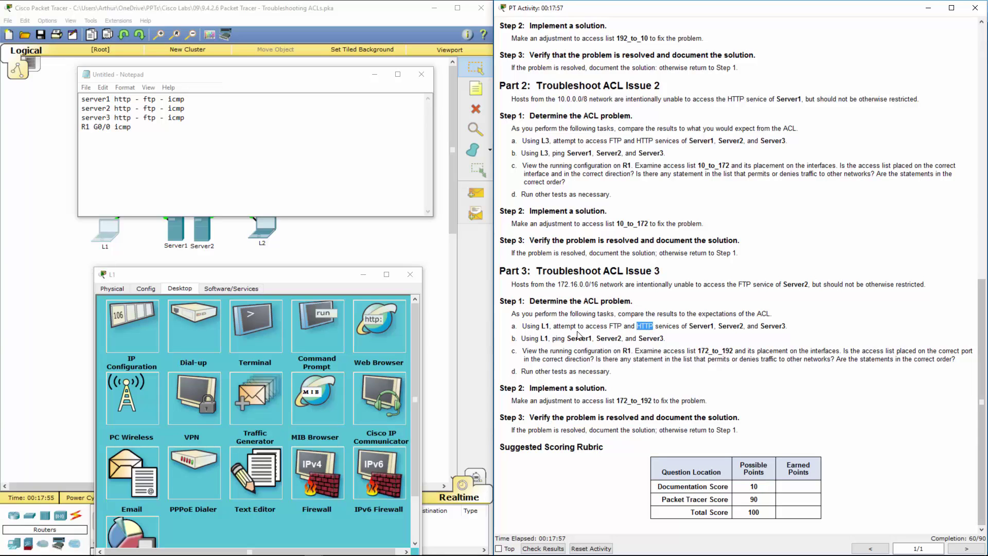
{"action": "scroll", "coordinate": [712, 301], "scroll_direction": "up", "scroll_amount": 5}
{"action": "scroll", "coordinate": [712, 302], "scroll_direction": "up", "scroll_amount": 5}
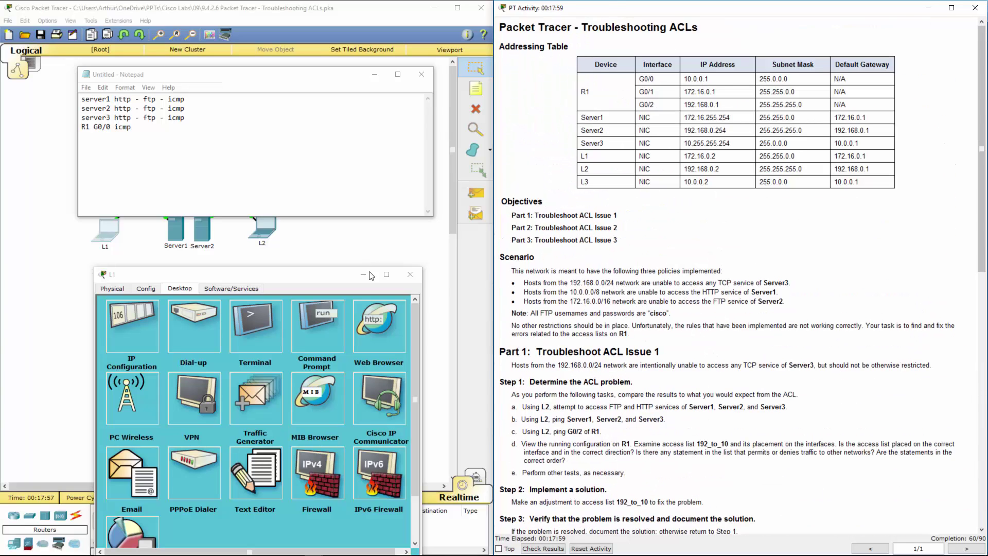
From L1's web browser load Server1's page and mark http yes for server1 in the notes
{"action": "left_click", "coordinate": [379, 324]}
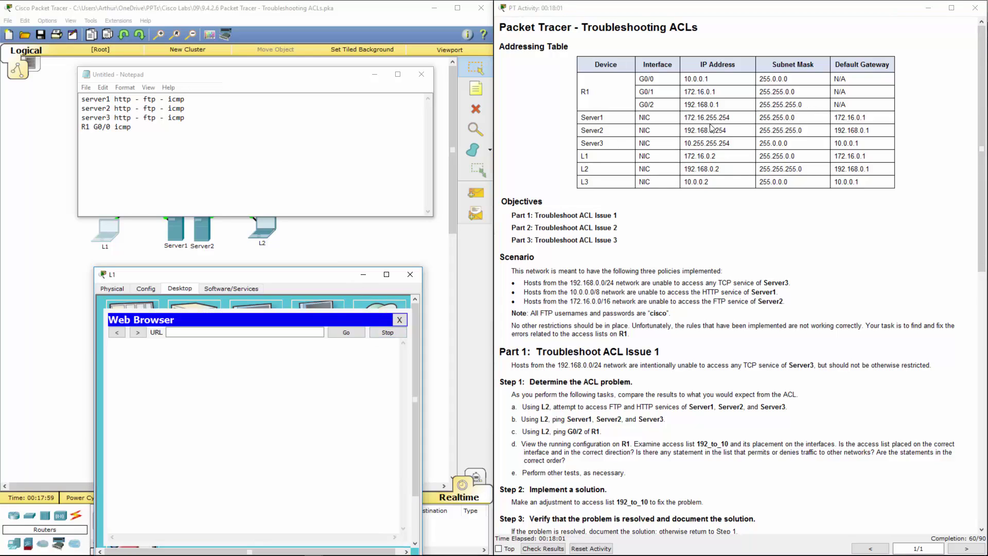
{"action": "left_click_drag", "start_coordinate": [734, 118], "coordinate": [685, 118]}
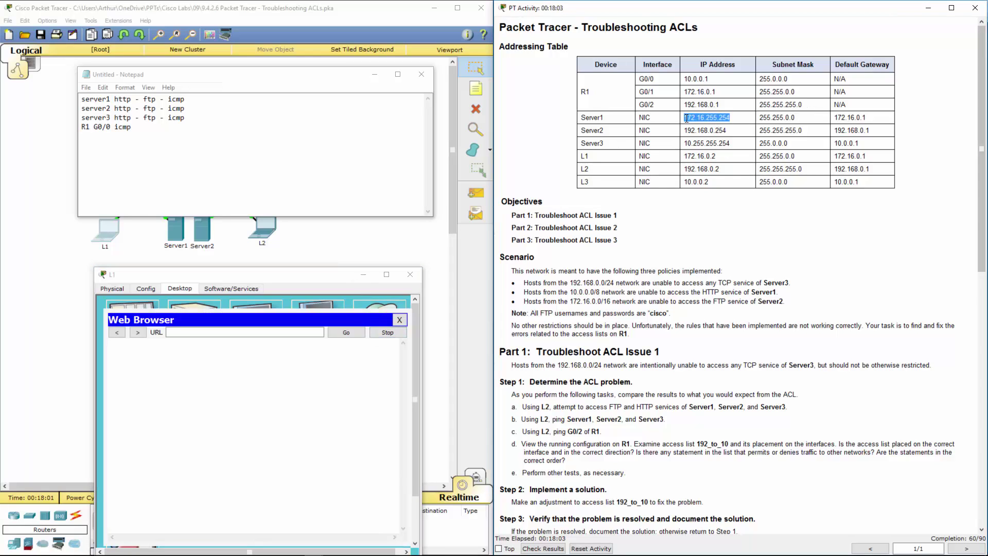
{"action": "key", "text": "ctrl+c"}
{"action": "left_click", "coordinate": [185, 332]}
{"action": "key", "text": "ctrl+v"}
{"action": "key", "text": "Return"}
{"action": "left_click", "coordinate": [136, 100]}
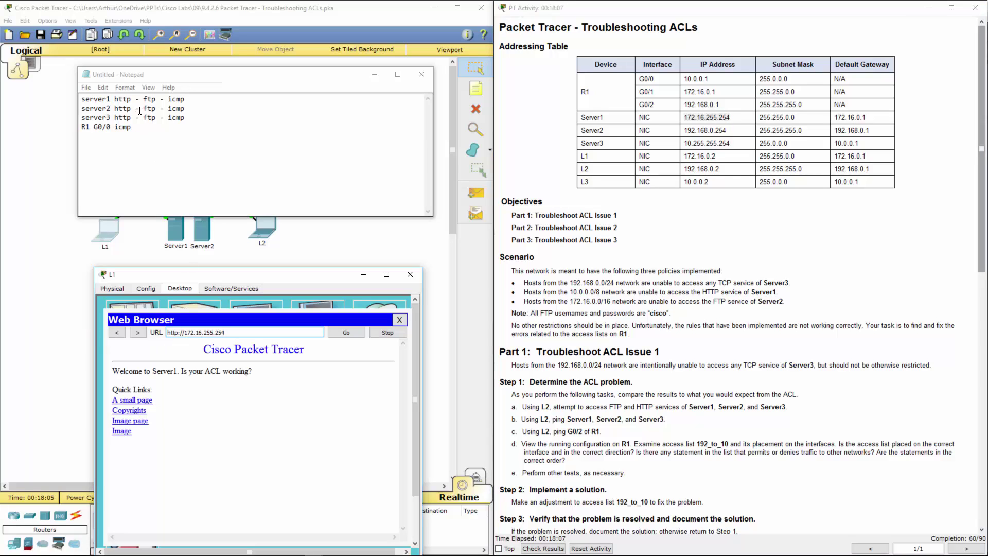
{"action": "type", "text": "yes"}
Load Server2's web page from L1 and mark http yes for server2
{"action": "left_click", "coordinate": [726, 129]}
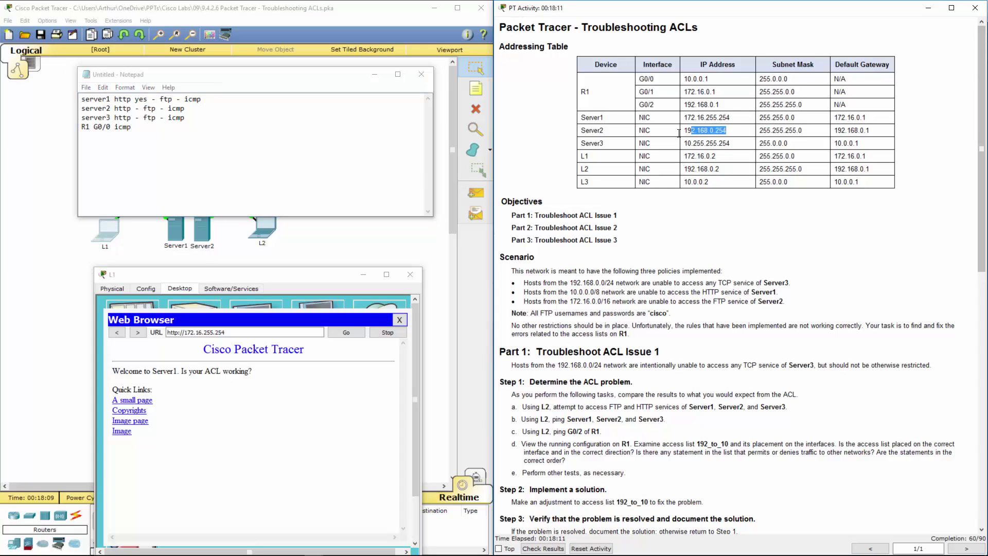
{"action": "double_click", "coordinate": [704, 130]}
{"action": "left_click", "coordinate": [401, 319]}
{"action": "left_click", "coordinate": [297, 333]}
{"action": "key", "text": "ctrl+v"}
{"action": "key", "text": "Return"}
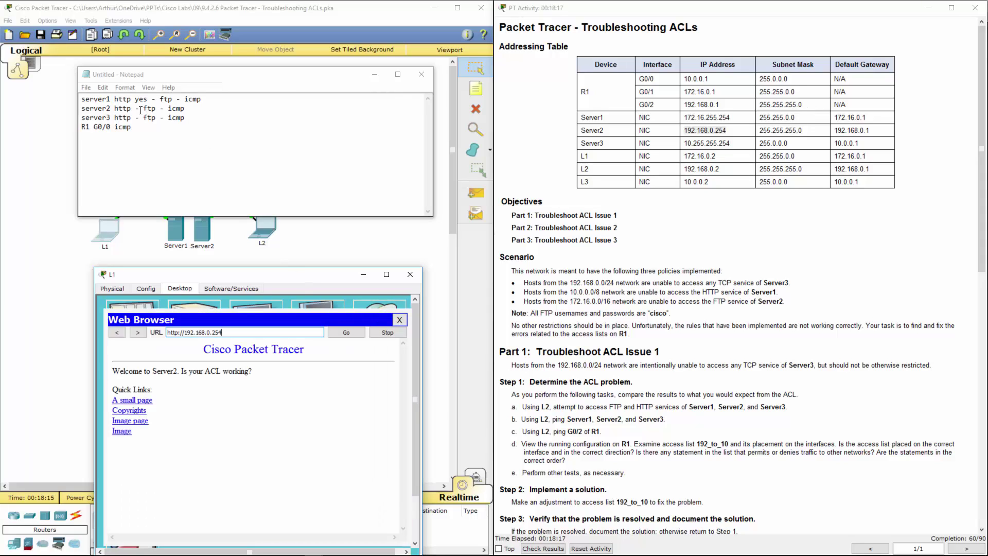
{"action": "left_click_drag", "start_coordinate": [136, 108], "coordinate": [145, 108]}
{"action": "type", "text": "-"}
{"action": "type", "text": "yes -"}
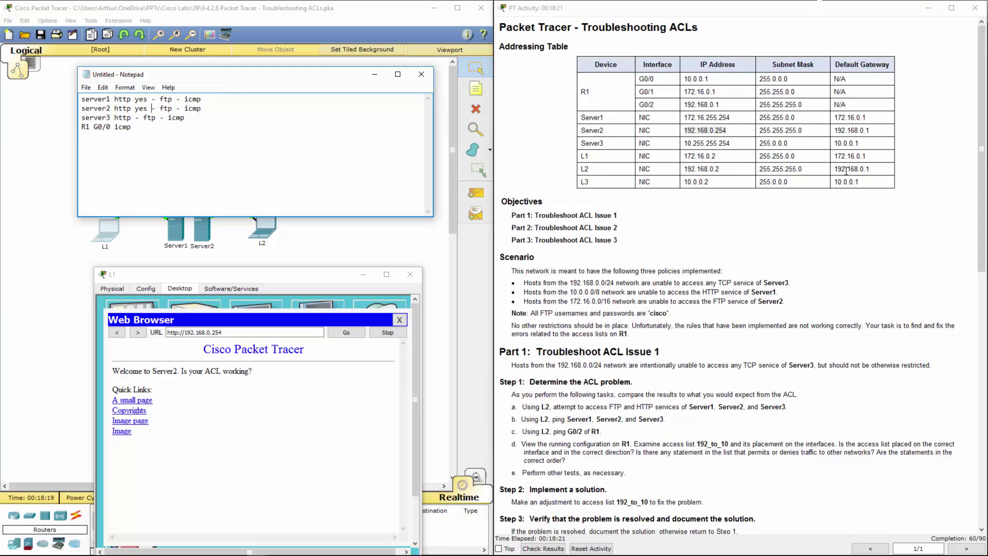
Load Server3's web page from L1 and mark http yes for server3
{"action": "mouse_move", "coordinate": [729, 144]}
{"action": "left_mouse_down"}
{"action": "mouse_move", "coordinate": [714, 156]}
{"action": "mouse_move", "coordinate": [684, 143]}
{"action": "left_mouse_up"}
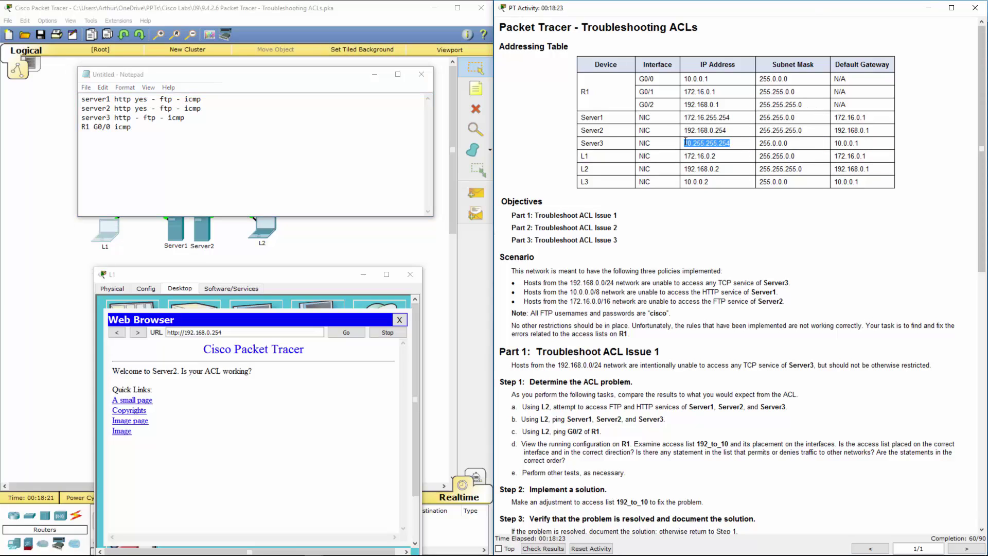
{"action": "left_click", "coordinate": [400, 319]}
{"action": "left_click", "coordinate": [232, 332]}
{"action": "type", "text": "10.255.255.254"}
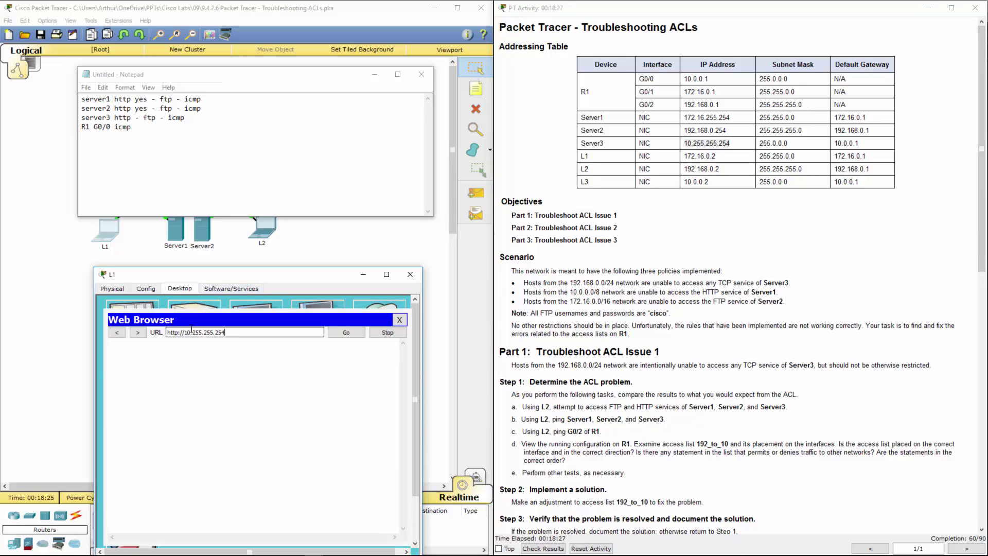
{"action": "key", "text": "Return"}
{"action": "double_click", "coordinate": [137, 117]}
{"action": "key", "text": "Right"}
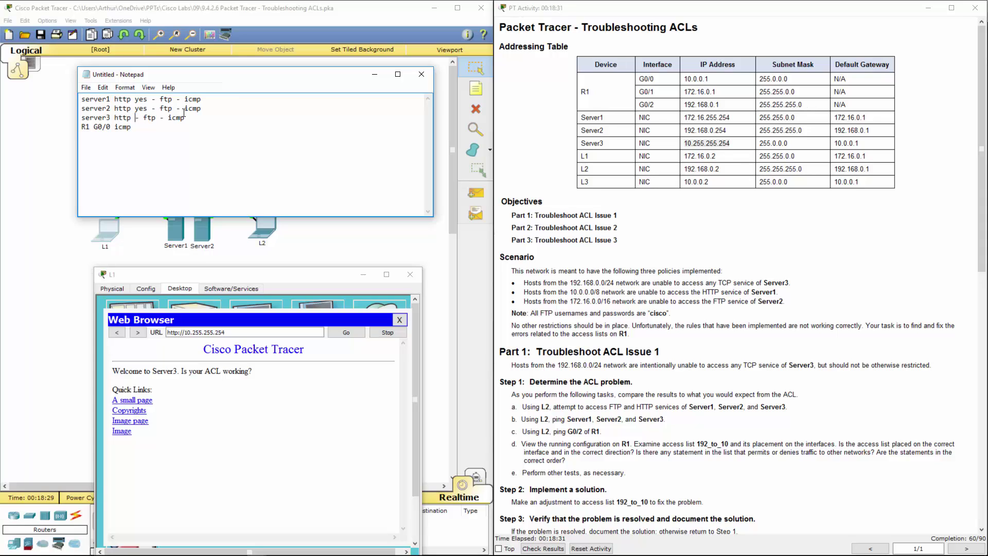
{"action": "type", "text": "yes"}
From L1's command prompt, ftp to Server3, which reaches the login prompt
{"action": "left_click", "coordinate": [400, 319]}
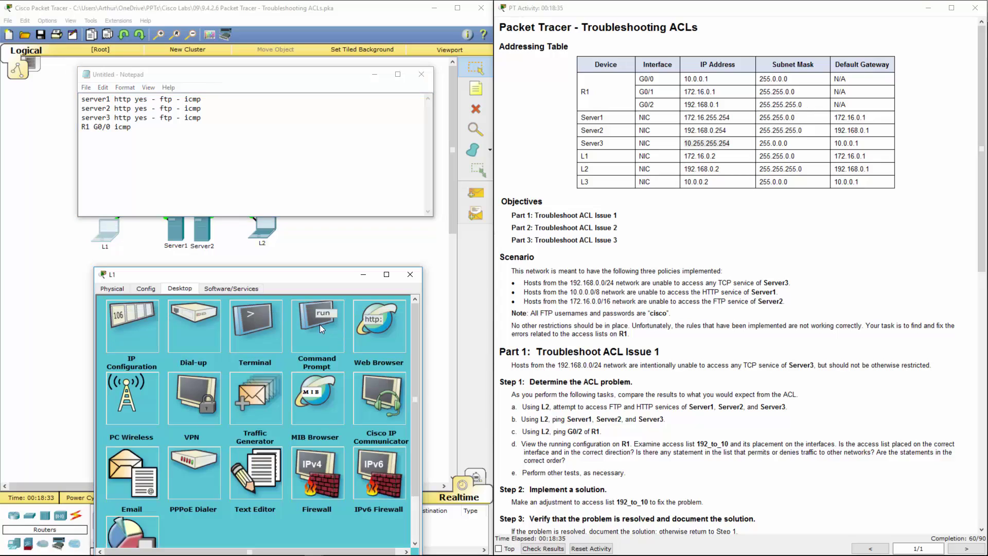
{"action": "left_click", "coordinate": [320, 324]}
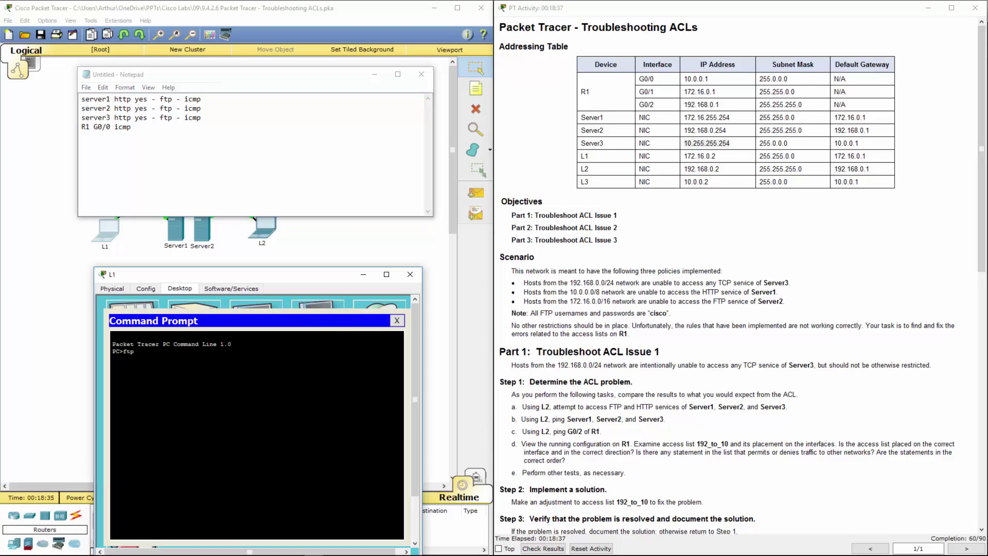
{"action": "right_click", "coordinate": [230, 351]}
{"action": "left_click", "coordinate": [252, 365]}
{"action": "key", "text": "Return"}
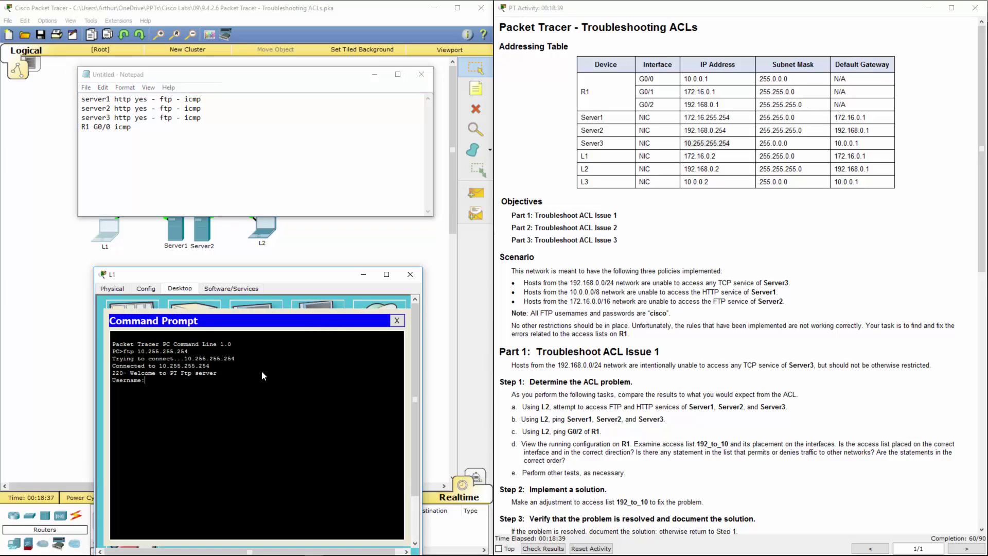
{"action": "key", "text": "ctrl+c"}
Ftp from L1 to Server2 at its copied address, confirming the login prompt appears
{"action": "left_click", "coordinate": [728, 139]}
{"action": "left_click_drag", "start_coordinate": [726, 130], "coordinate": [687, 132]}
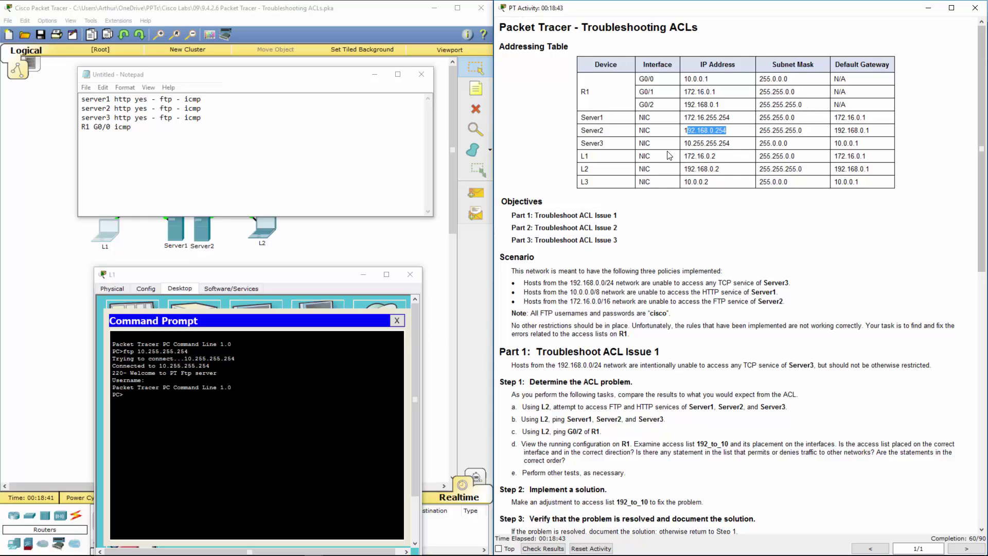
{"action": "left_click", "coordinate": [689, 131]}
{"action": "left_click_drag", "start_coordinate": [685, 129], "coordinate": [734, 131]}
{"action": "key", "text": "ctrl+c"}
{"action": "left_click", "coordinate": [278, 331]}
{"action": "type", "text": "tp"}
{"action": "right_click", "coordinate": [190, 429]}
{"action": "left_click", "coordinate": [199, 421]}
{"action": "key", "text": "Return"}
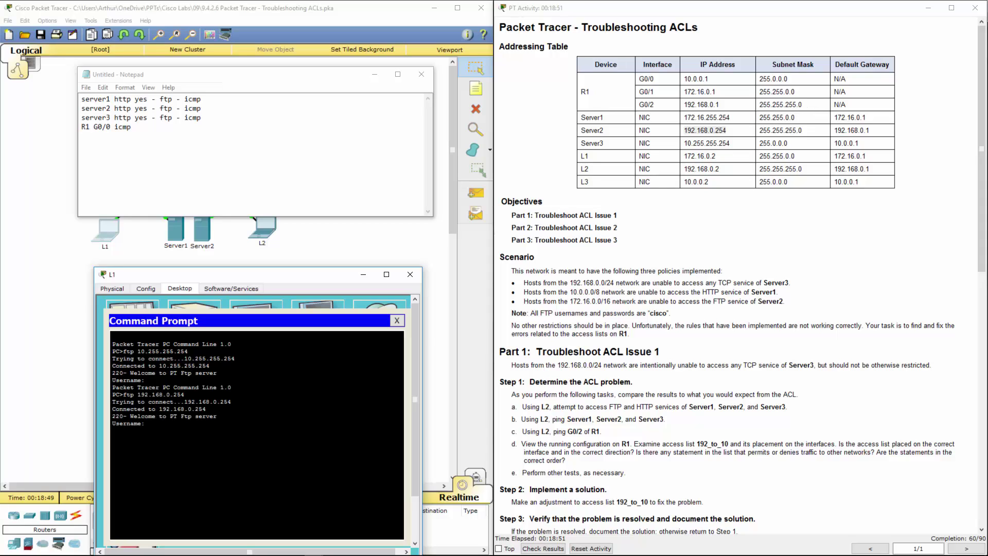
{"action": "key", "text": "ctrl+c"}
Ftp from L1 to Server1, then mark ftp yes on the server note lines
{"action": "left_click_drag", "start_coordinate": [733, 117], "coordinate": [684, 118]}
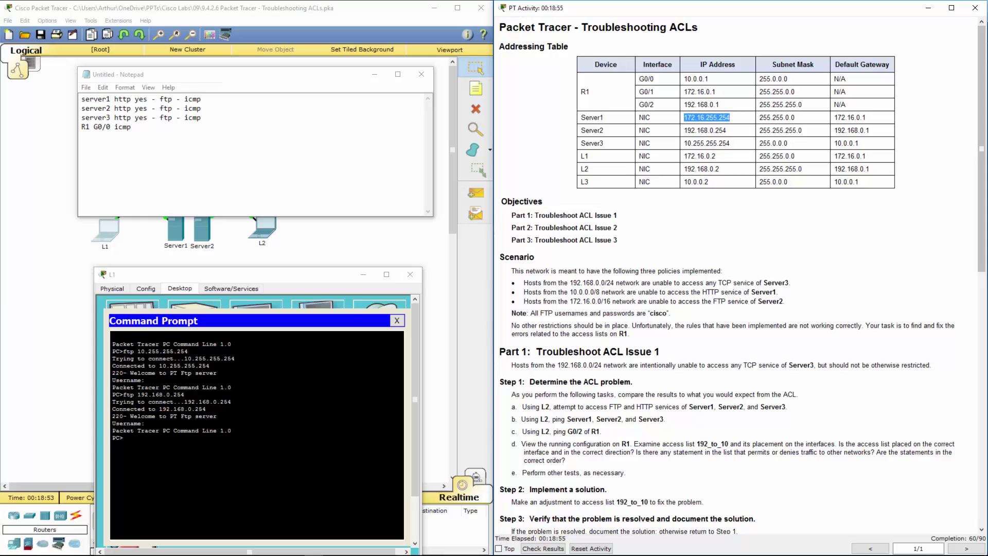
{"action": "left_click", "coordinate": [255, 432]}
{"action": "type", "text": "ftp"}
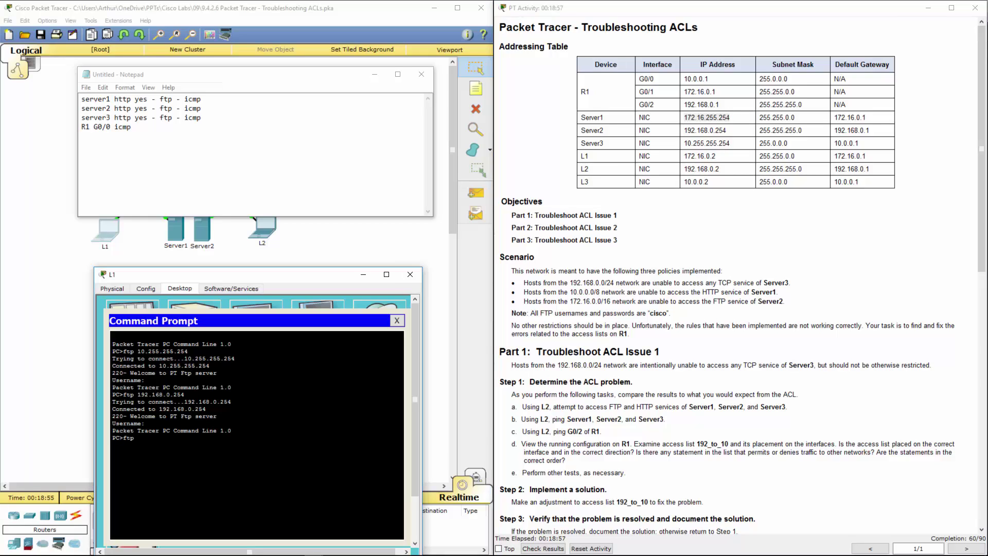
{"action": "right_click", "coordinate": [162, 445]}
{"action": "left_click", "coordinate": [177, 456]}
{"action": "key", "text": "Return"}
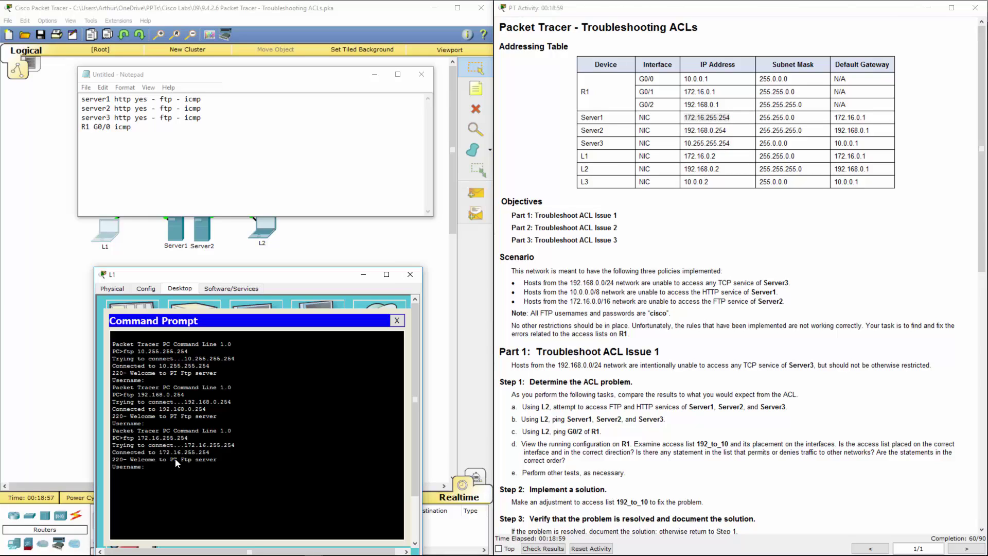
{"action": "left_click", "coordinate": [176, 101]}
{"action": "type", "text": "yes - ftp "}
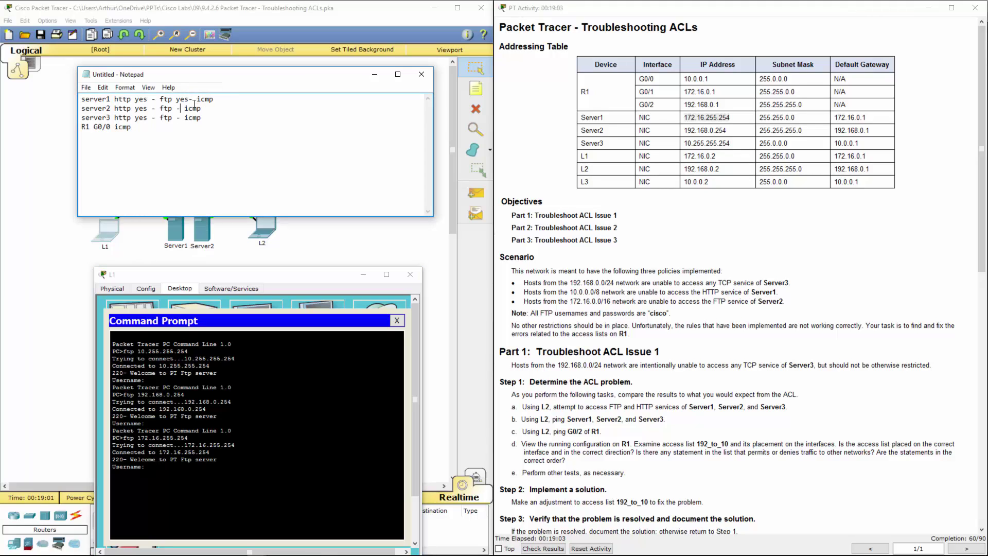
{"action": "type", "text": "yes"}
{"action": "left_click", "coordinate": [176, 118]}
{"action": "type", "text": "yes"}
From L1's command prompt, ping Server1 and Server2 successfully
{"action": "left_click", "coordinate": [255, 424]}
{"action": "key", "text": "ctrl+c"}
{"action": "key", "text": "Return"}
{"action": "key", "text": "Return"}
{"action": "key", "text": "Return"}
{"action": "type", "text": "ping "}
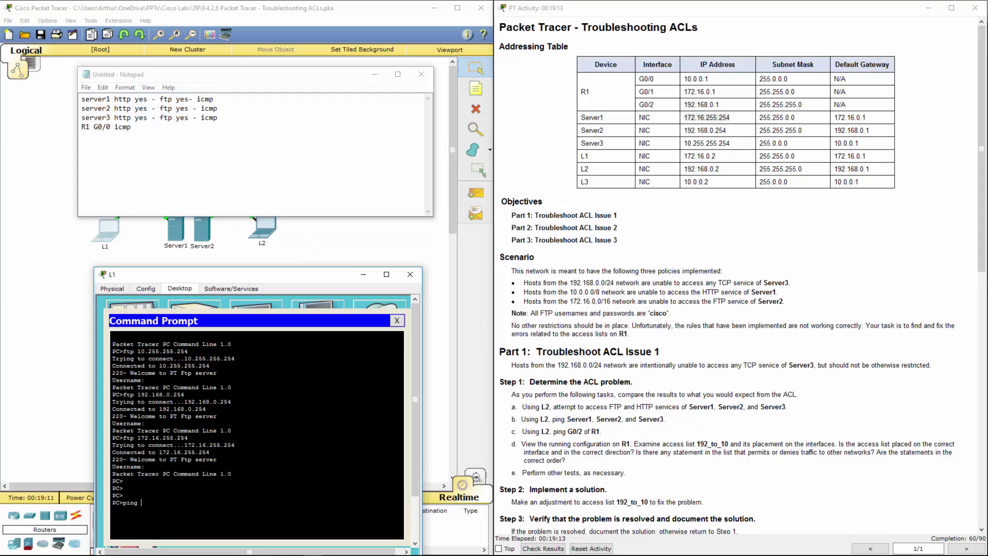
{"action": "type", "text": "172.16.255.254"}
{"action": "key", "text": "Return"}
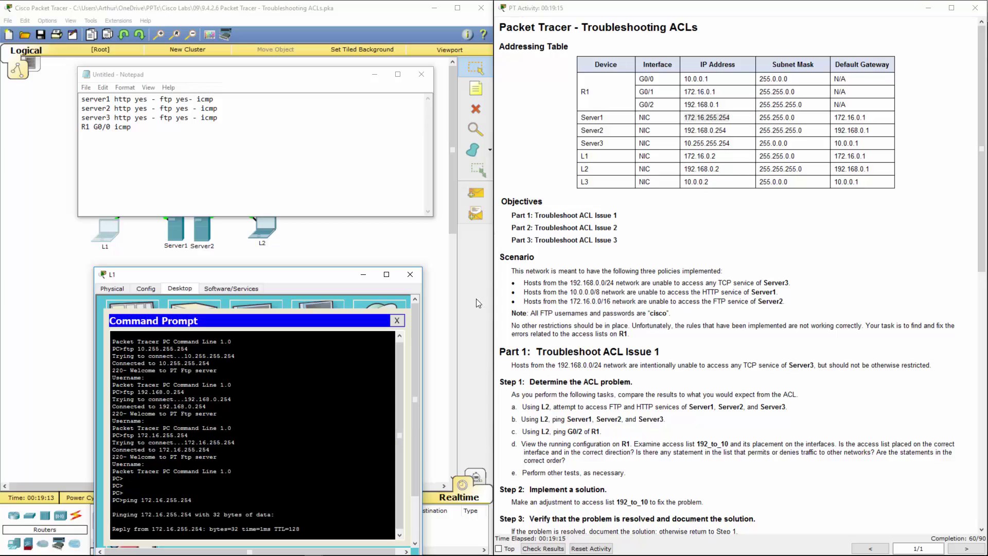
{"action": "left_click_drag", "start_coordinate": [729, 129], "coordinate": [687, 131]}
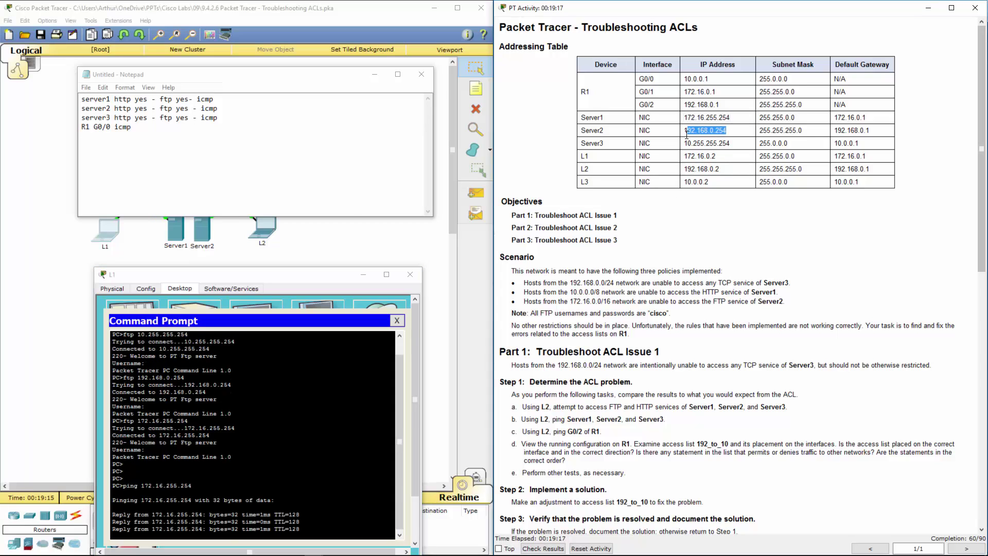
{"action": "left_click", "coordinate": [255, 401]}
{"action": "type", "text": "ping "}
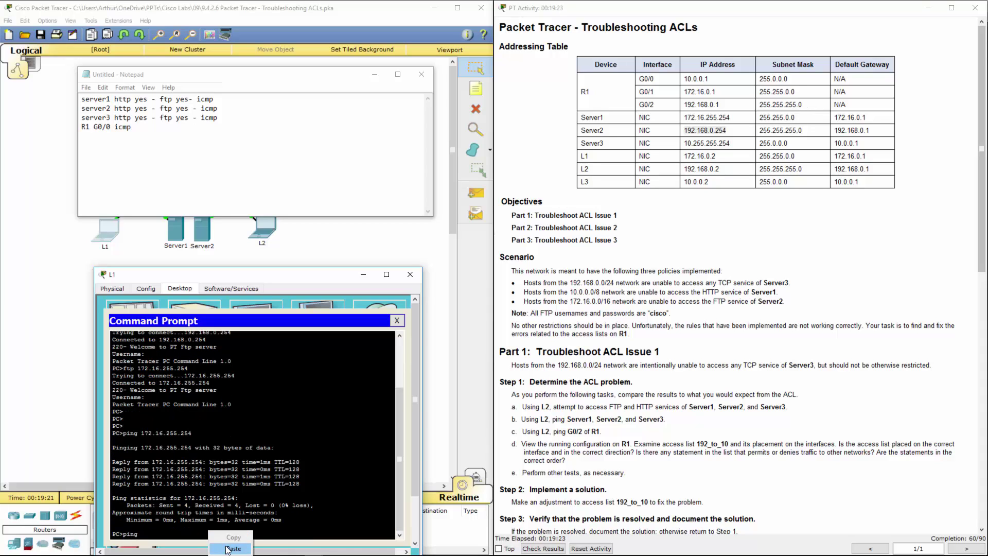
{"action": "type", "text": "192.168.0.254"}
{"action": "key", "text": "Return"}
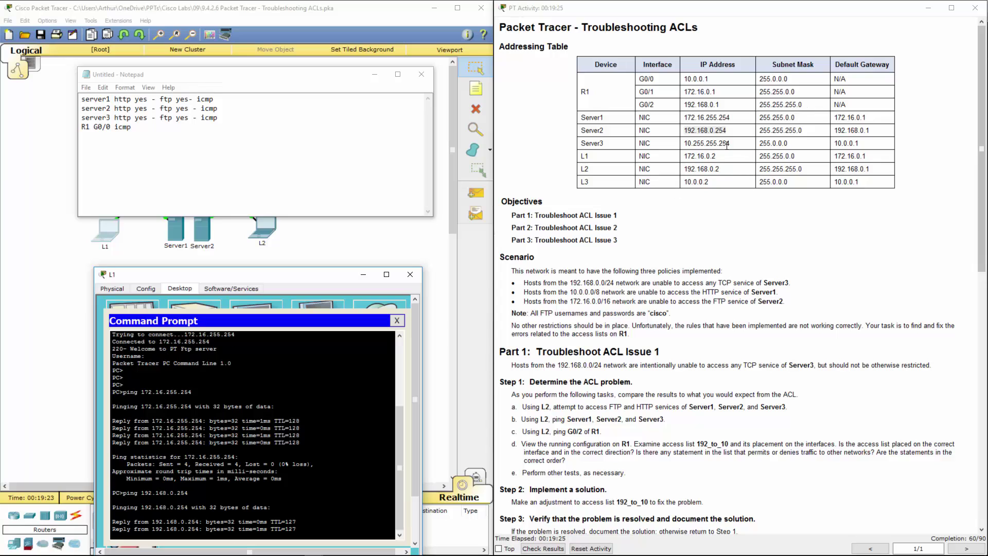
Ping Server3 at 10.255.255.254 from L1 successfully
{"action": "left_click_drag", "start_coordinate": [731, 144], "coordinate": [686, 145]}
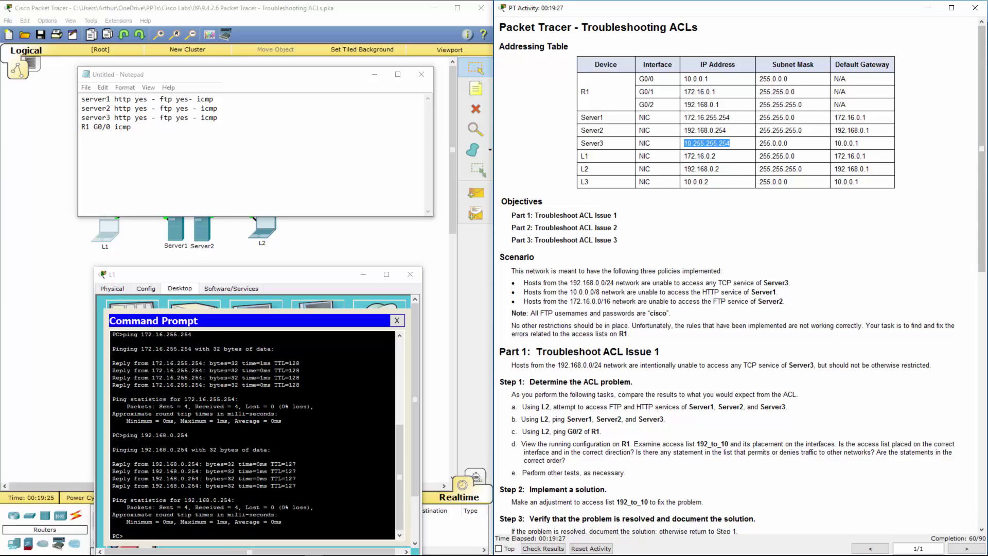
{"action": "left_click", "coordinate": [180, 535]}
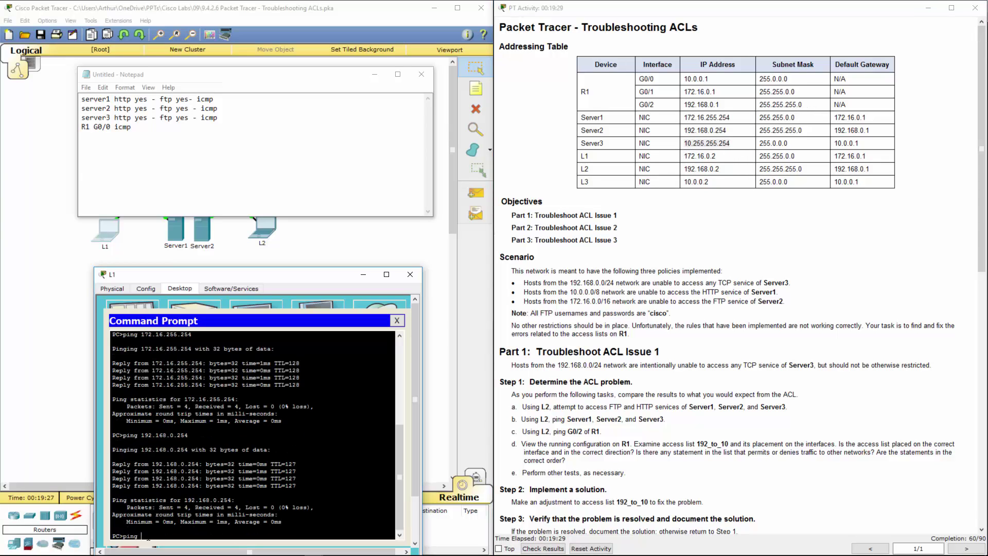
{"action": "right_click", "coordinate": [163, 536]}
{"action": "left_click", "coordinate": [172, 528]}
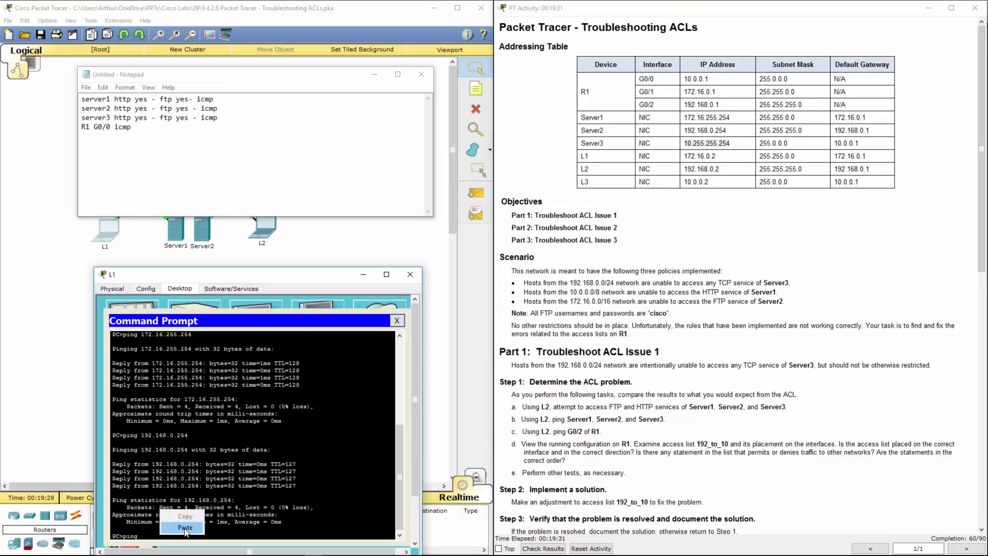
{"action": "key", "text": "Return"}
Mark icmp yes for server1, server2 and server3 in the notes
{"action": "left_click", "coordinate": [245, 98]}
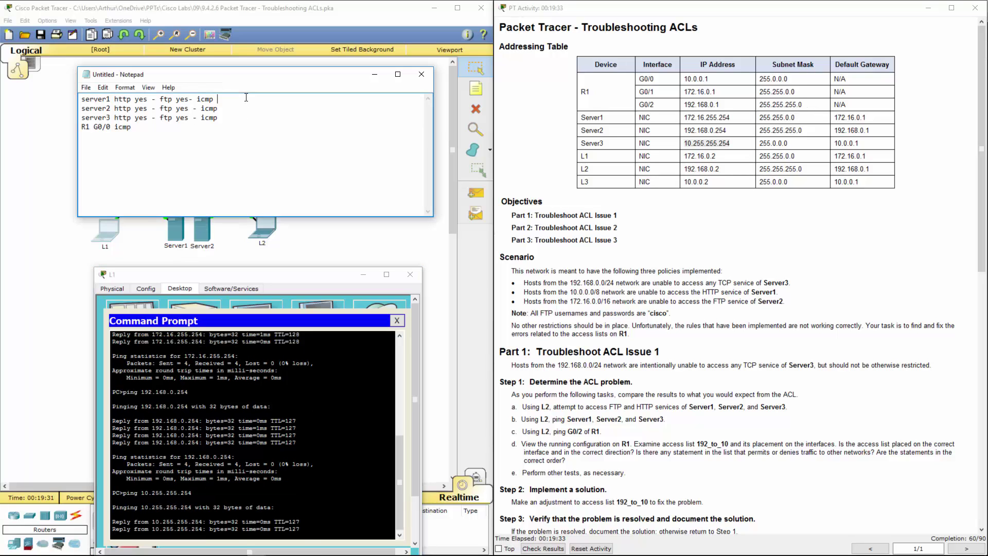
{"action": "left_click", "coordinate": [191, 100]}
{"action": "type", "text": "- ftp "}
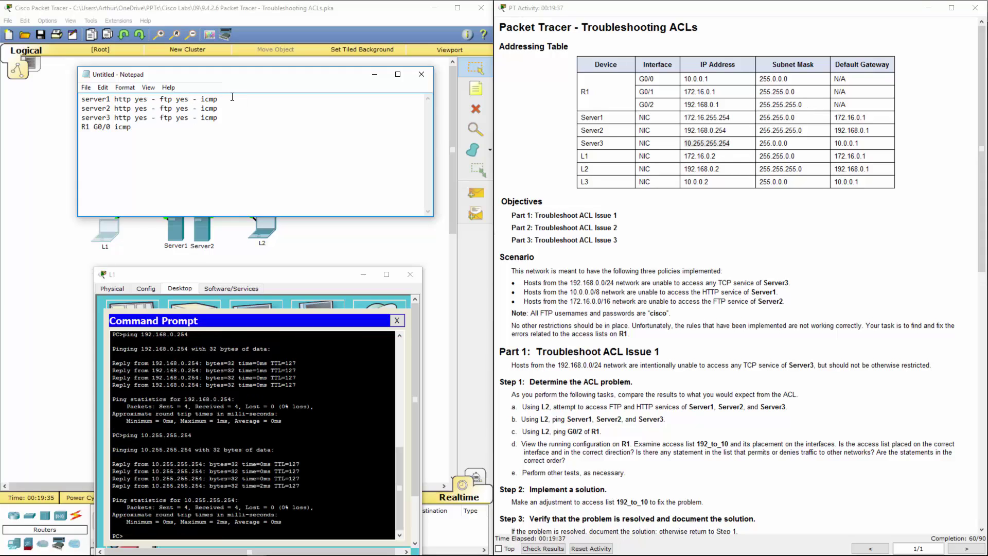
{"action": "type", "text": "yes"}
{"action": "left_click", "coordinate": [231, 109]}
{"action": "type", "text": "yes"}
{"action": "left_click", "coordinate": [228, 118]}
{"action": "type", "text": "yes"}
{"action": "left_click", "coordinate": [581, 442]}
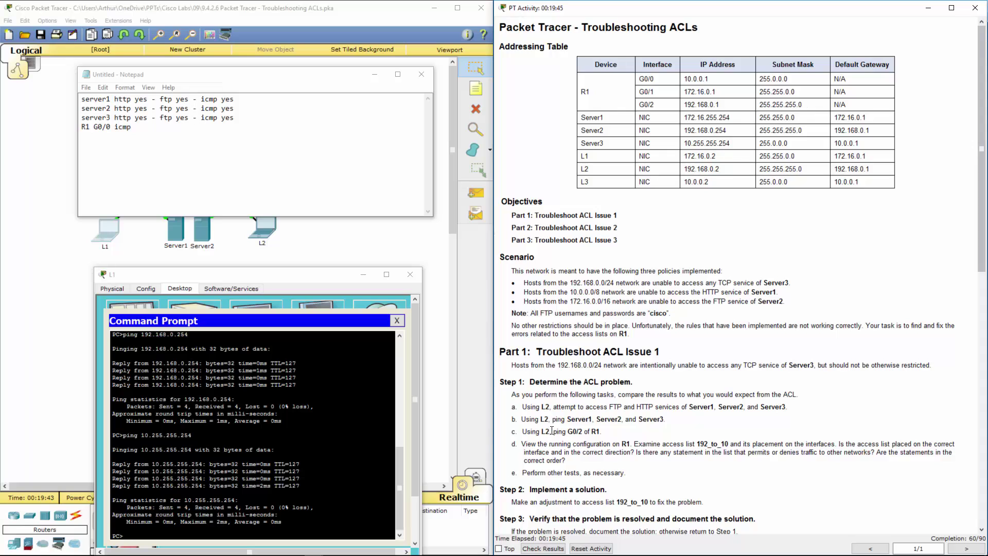
{"action": "left_click_drag", "start_coordinate": [552, 430], "coordinate": [591, 431]}
Review the Part 3 testing steps for L1 and close L1's device window
{"action": "left_click", "coordinate": [572, 431]}
{"action": "scroll", "coordinate": [618, 419], "scroll_direction": "down", "scroll_amount": 6}
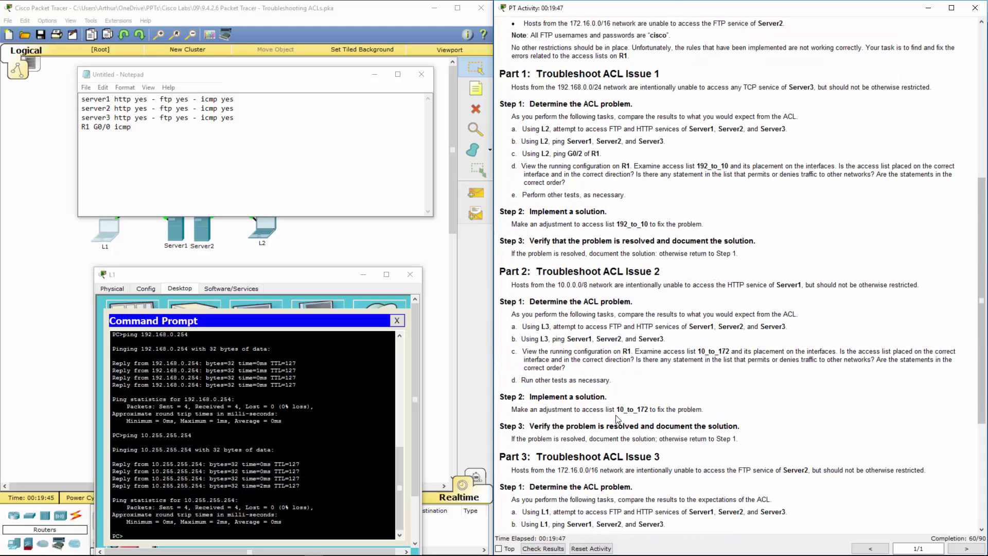
{"action": "scroll", "coordinate": [616, 420], "scroll_direction": "down", "scroll_amount": 4}
{"action": "left_click_drag", "start_coordinate": [538, 325], "coordinate": [781, 326]}
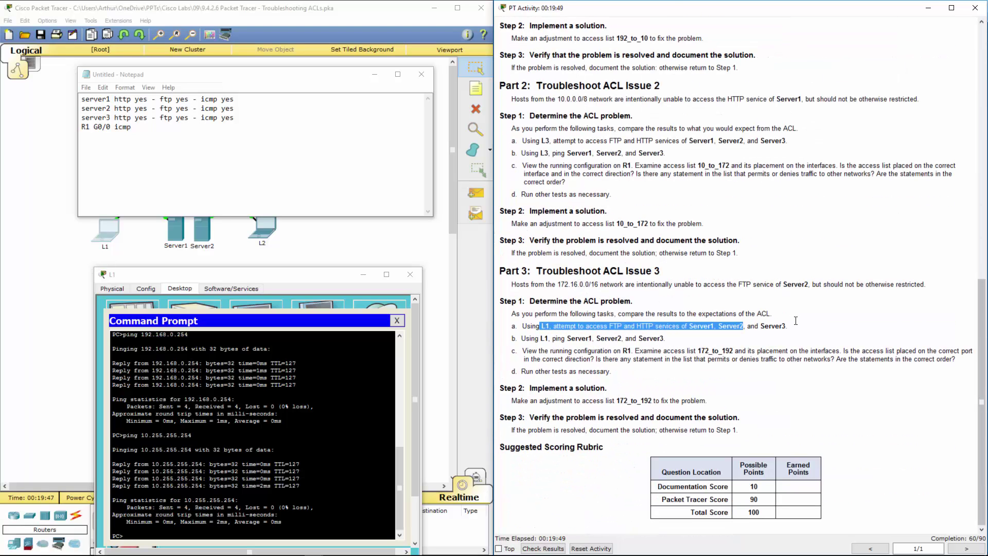
{"action": "mouse_move", "coordinate": [533, 337]}
{"action": "left_mouse_down"}
{"action": "mouse_move", "coordinate": [683, 337]}
{"action": "mouse_move", "coordinate": [734, 351]}
{"action": "left_mouse_up"}
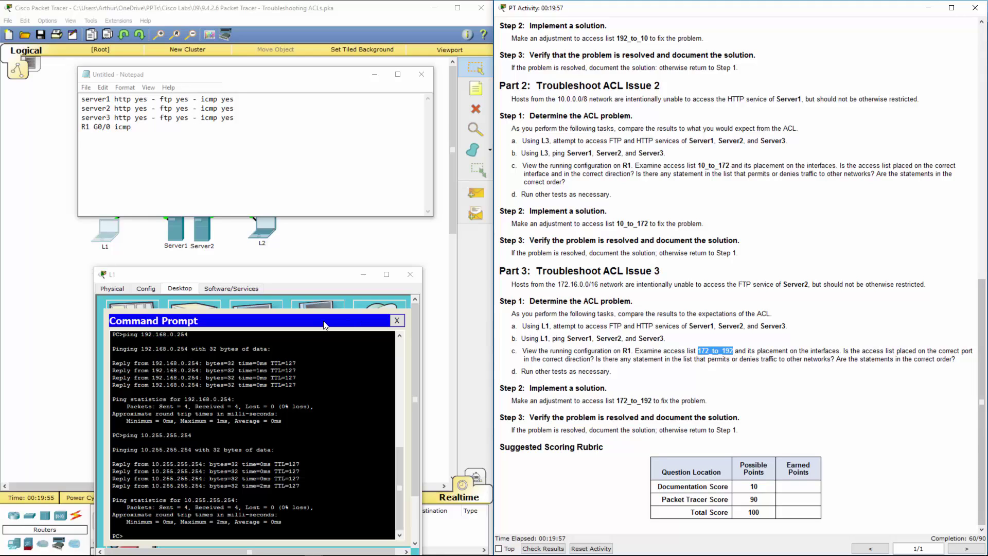
{"action": "left_click", "coordinate": [410, 274]}
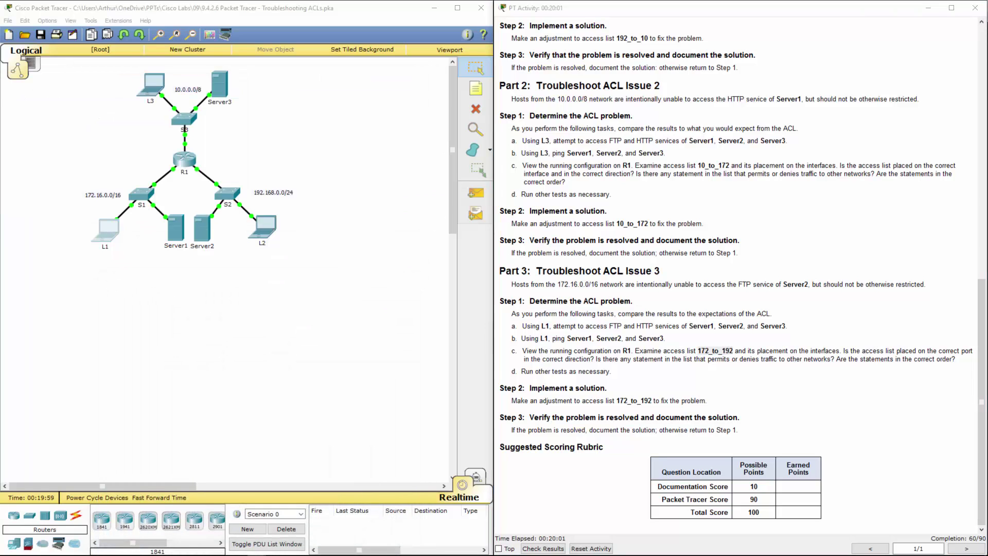
Bring up R1's command line and move it left to uncover the Part 3 task text
{"action": "left_click", "coordinate": [184, 164]}
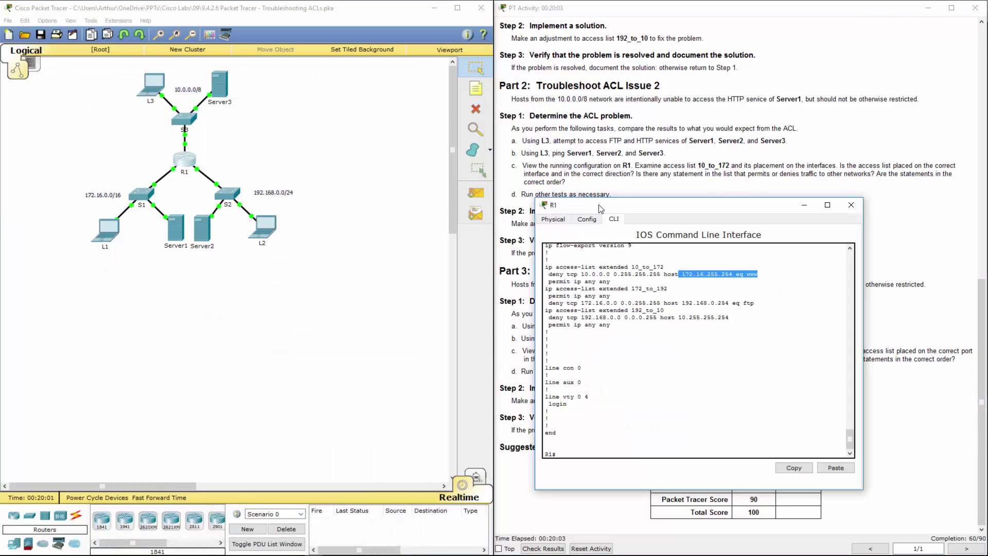
{"action": "left_click_drag", "start_coordinate": [667, 208], "coordinate": [270, 191]}
{"action": "left_click", "coordinate": [261, 322]}
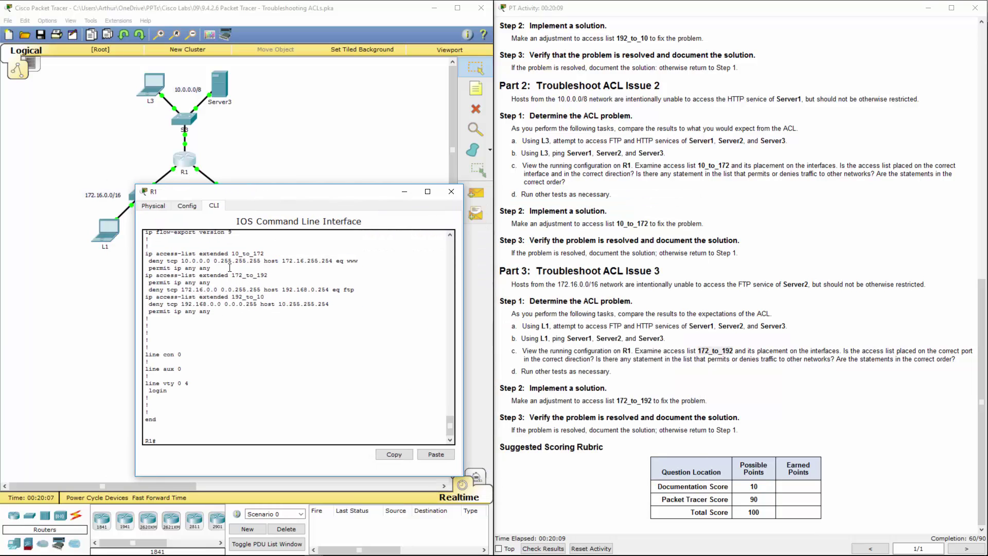
Review the 172_to_192 list showing permit ip any any ahead of the FTP deny
{"action": "left_click_drag", "start_coordinate": [145, 276], "coordinate": [275, 289]}
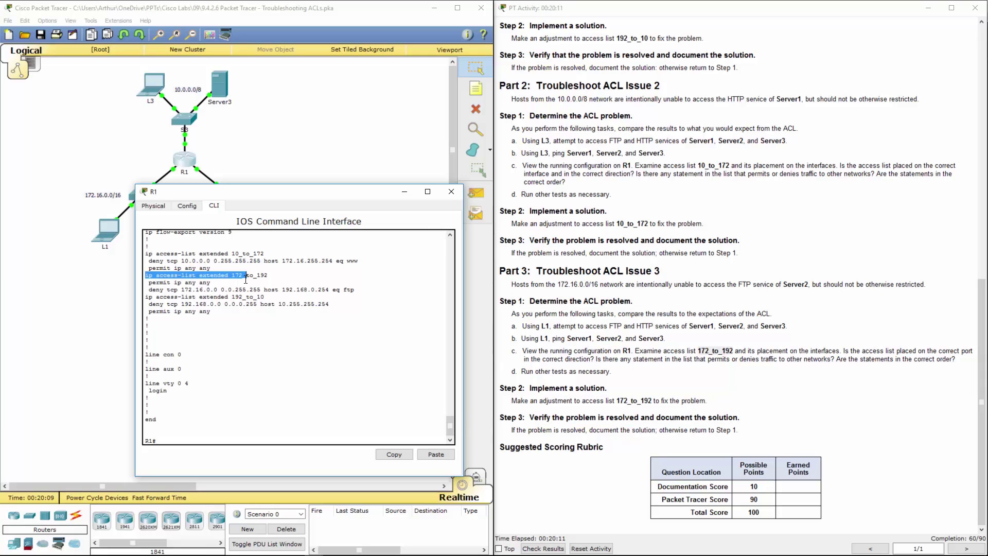
{"action": "left_click_drag", "start_coordinate": [342, 289], "coordinate": [365, 289]}
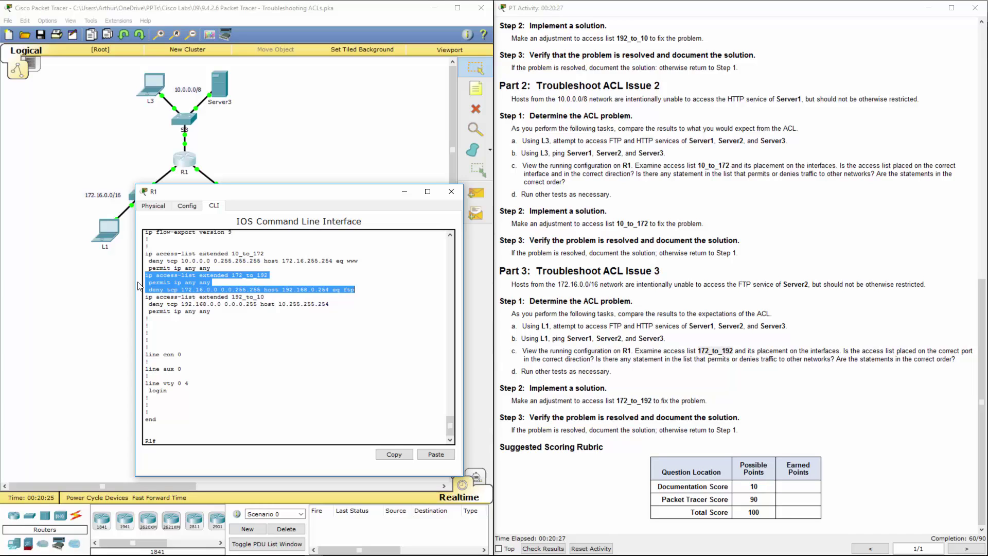
{"action": "left_click", "coordinate": [202, 433]}
{"action": "type", "text": "conf t"}
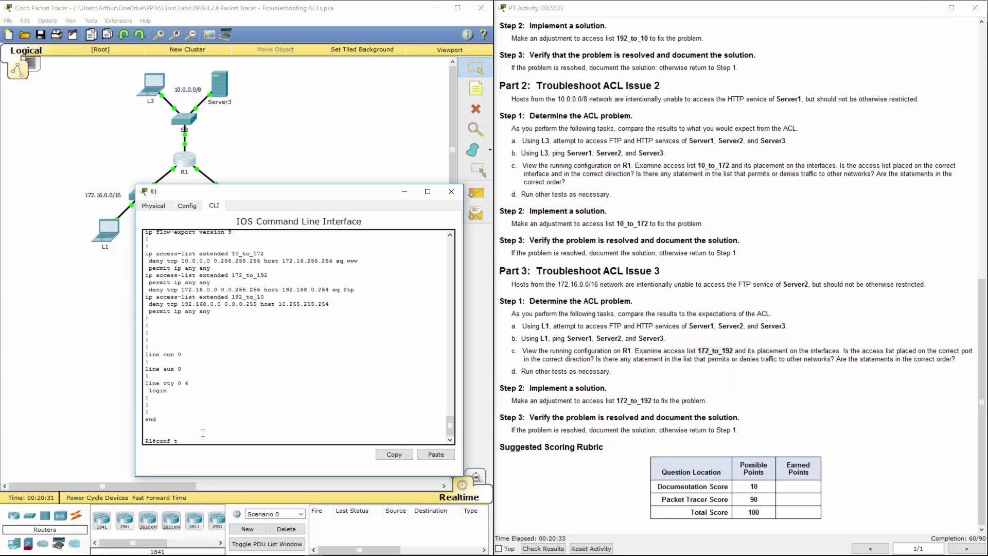
Enter configuration mode on R1 and edit ip access-list extended 172_to_192
{"action": "key", "text": "Return"}
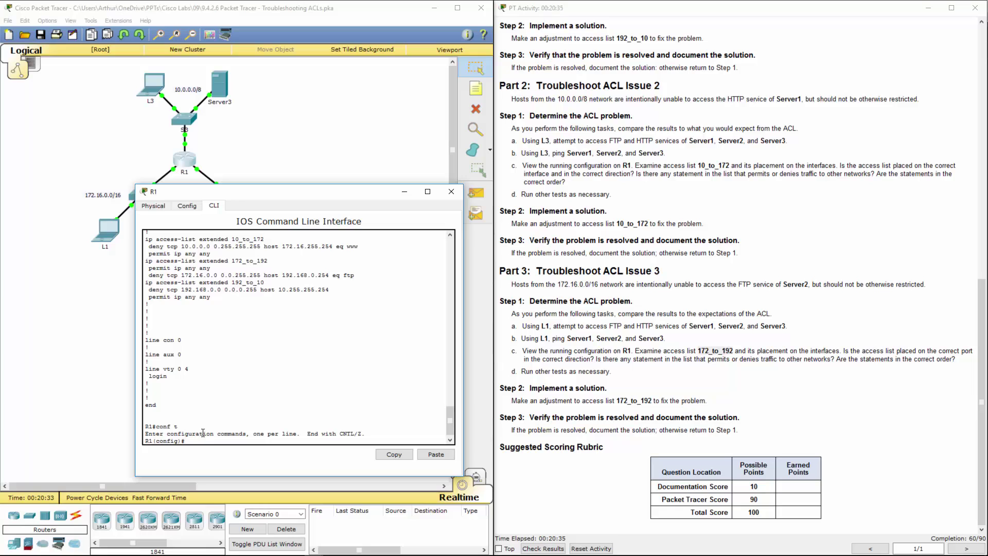
{"action": "left_click_drag", "start_coordinate": [267, 260], "coordinate": [146, 260]}
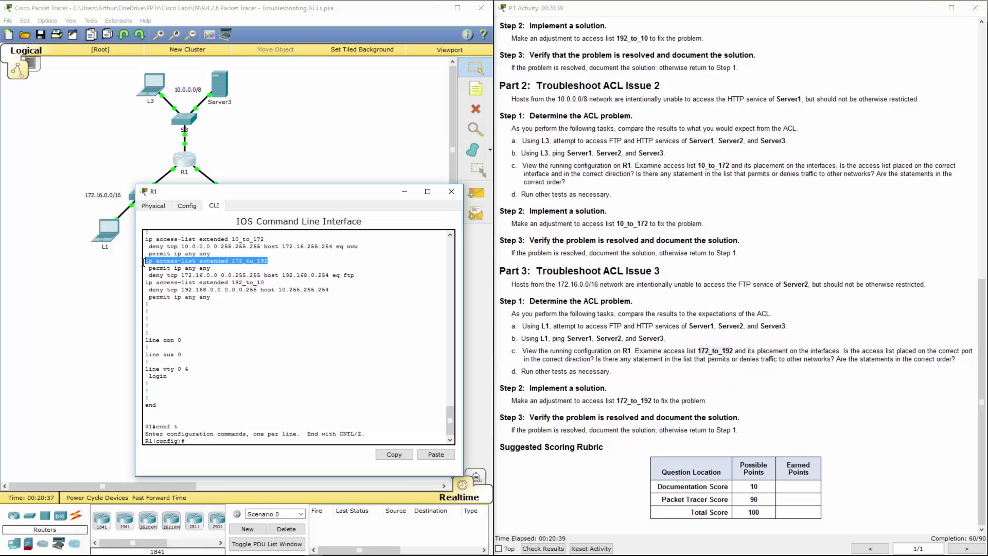
{"action": "left_click", "coordinate": [393, 454]}
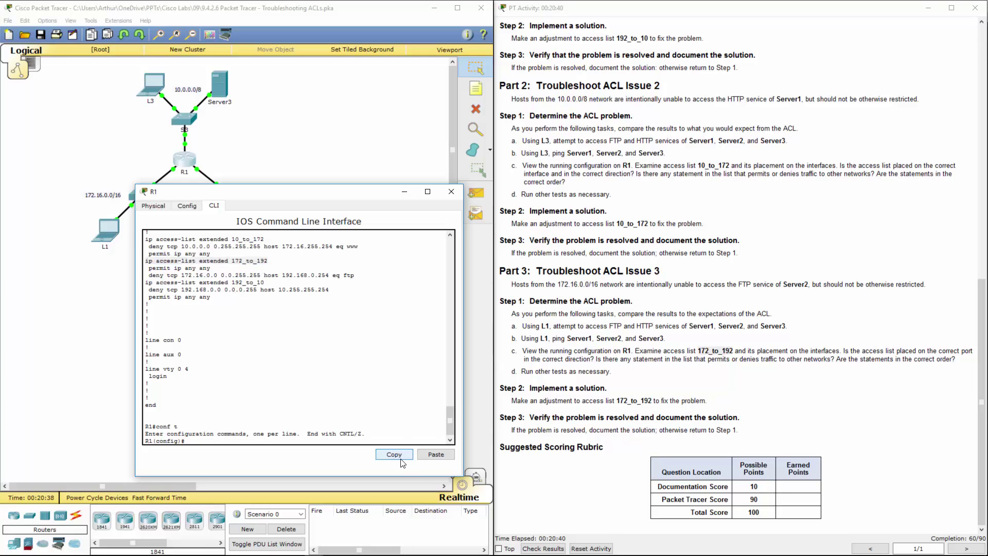
{"action": "left_click", "coordinate": [435, 454]}
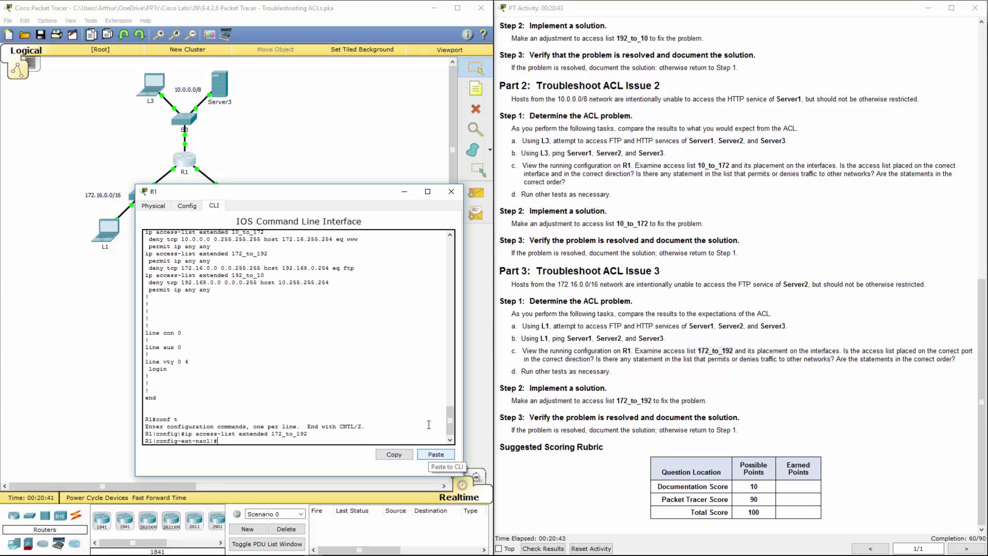
{"action": "type", "text": "no"}
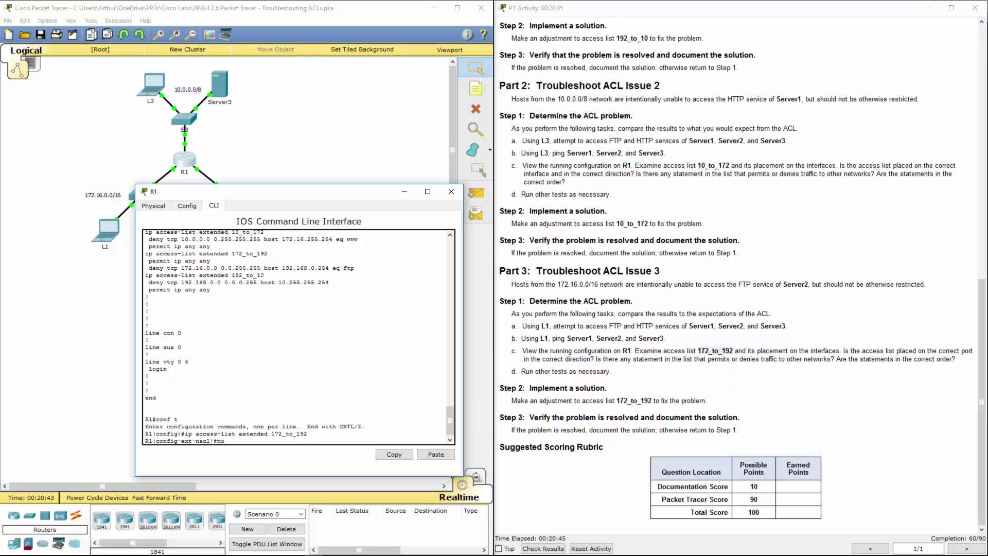
Remove the permit ip any any entry from 172_to_192 with a no command
{"action": "left_click_drag", "start_coordinate": [211, 261], "coordinate": [148, 262]}
{"action": "key", "text": "ctrl+c"}
{"action": "left_click", "coordinate": [181, 268]}
{"action": "left_click", "coordinate": [436, 455]}
{"action": "key", "text": "Return"}
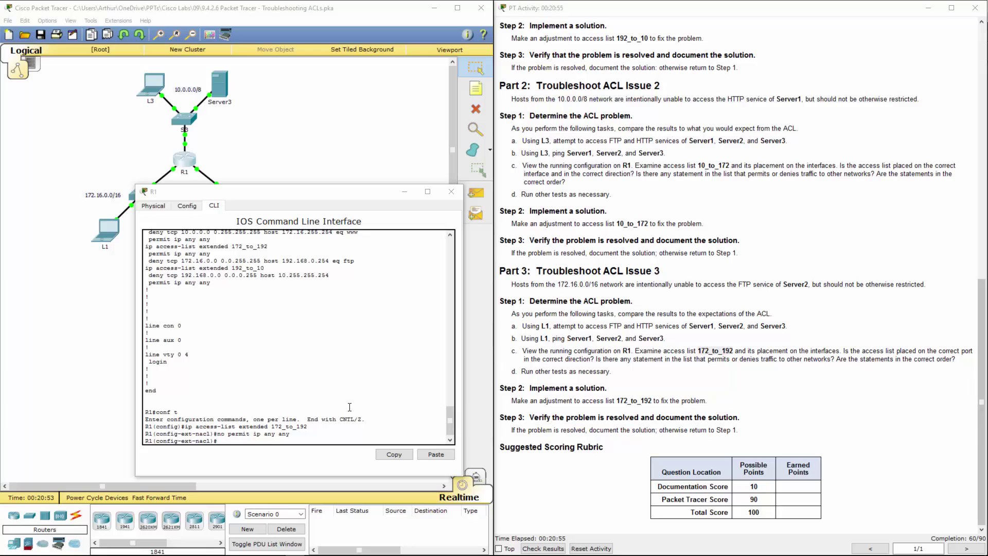
Re-add permit ip any any at the end of the list and leave configuration mode
{"action": "left_click", "coordinate": [229, 441]}
{"action": "right_click", "coordinate": [233, 441]}
{"action": "key", "text": "Return"}
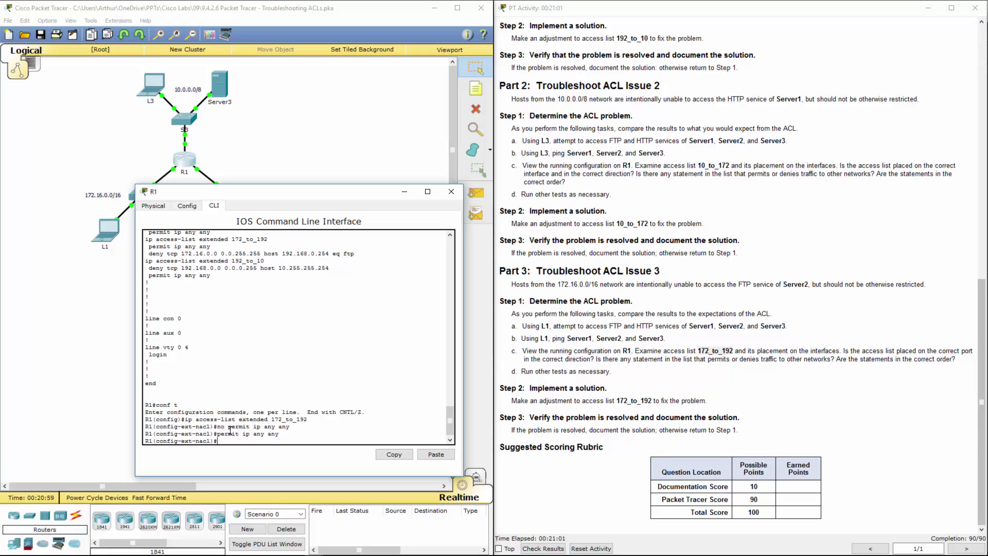
{"action": "left_click_drag", "start_coordinate": [213, 426], "coordinate": [296, 426]}
{"action": "left_click", "coordinate": [218, 436]}
{"action": "type", "text": "end"}
{"action": "key", "text": "Return"}
{"action": "key", "text": "Return"}
{"action": "key", "text": "Return"}
{"action": "type", "text": "show a"}
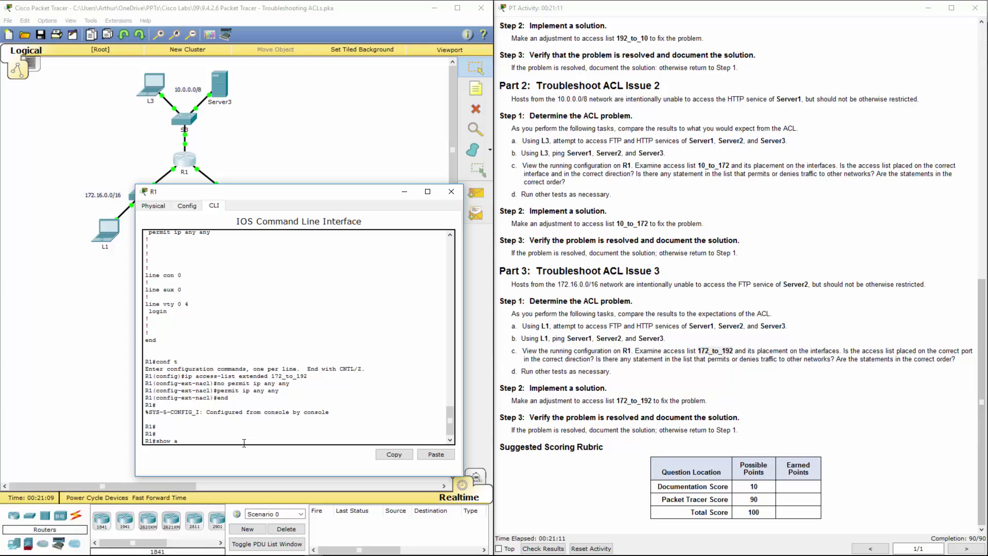
{"action": "type", "text": "cc"}
Run show access-lists and review the reordered 172_to_192 entries
{"action": "key", "text": "Tab"}
{"action": "key", "text": "Return"}
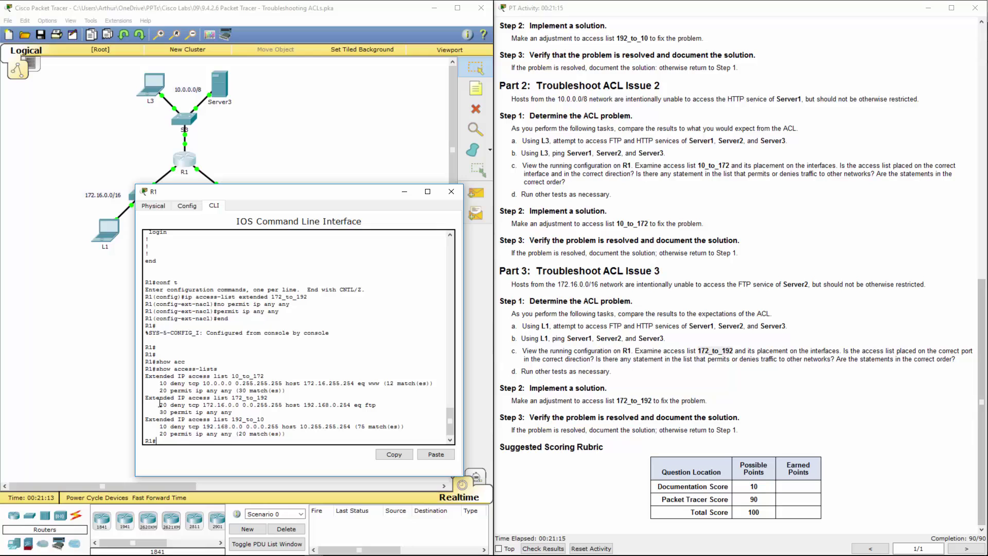
{"action": "left_click_drag", "start_coordinate": [146, 399], "coordinate": [380, 415]}
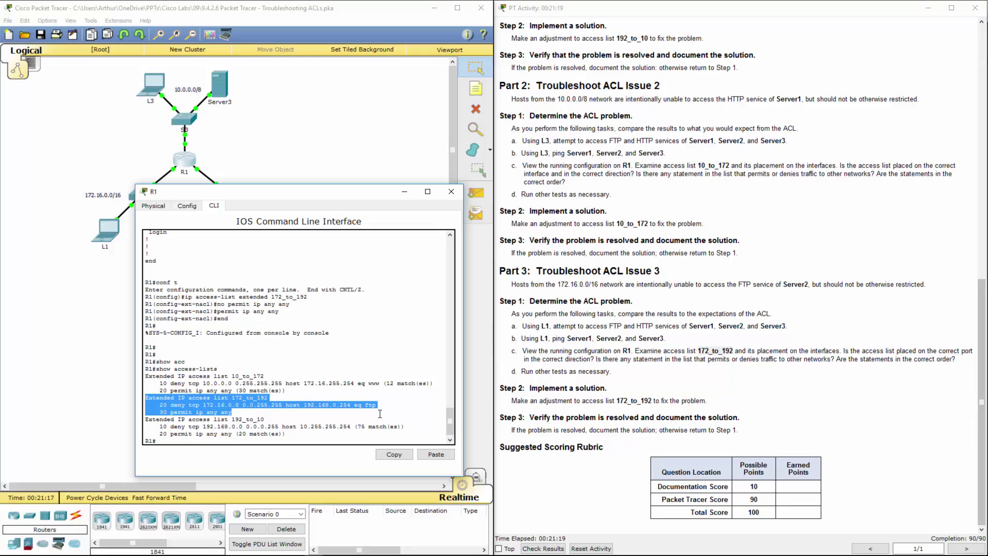
{"action": "left_click", "coordinate": [204, 407]}
Confirm the FTP deny precedes permit ip any any as rule 30, then close R1's window
{"action": "left_click_drag", "start_coordinate": [272, 405], "coordinate": [232, 412]}
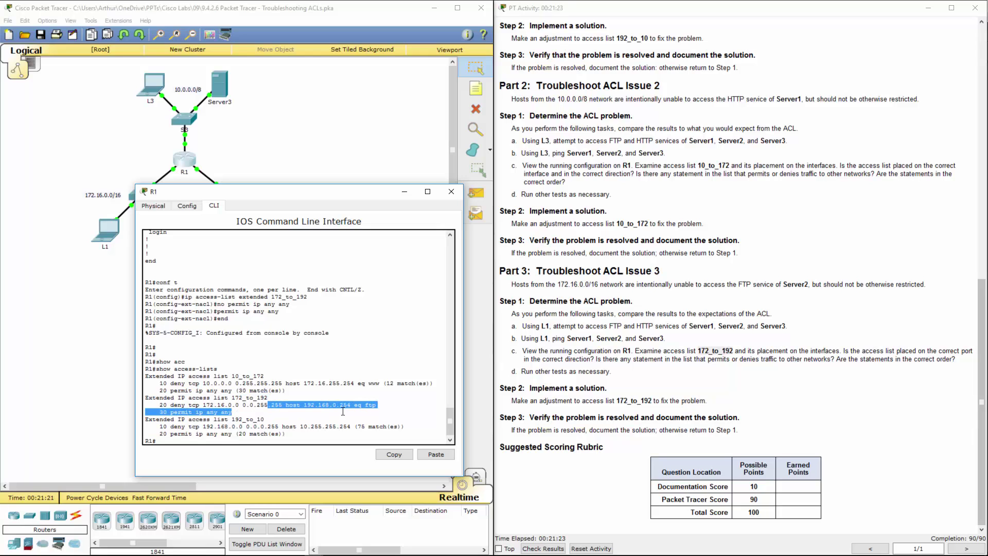
{"action": "left_click", "coordinate": [196, 413]}
{"action": "left_click_drag", "start_coordinate": [171, 413], "coordinate": [243, 415]}
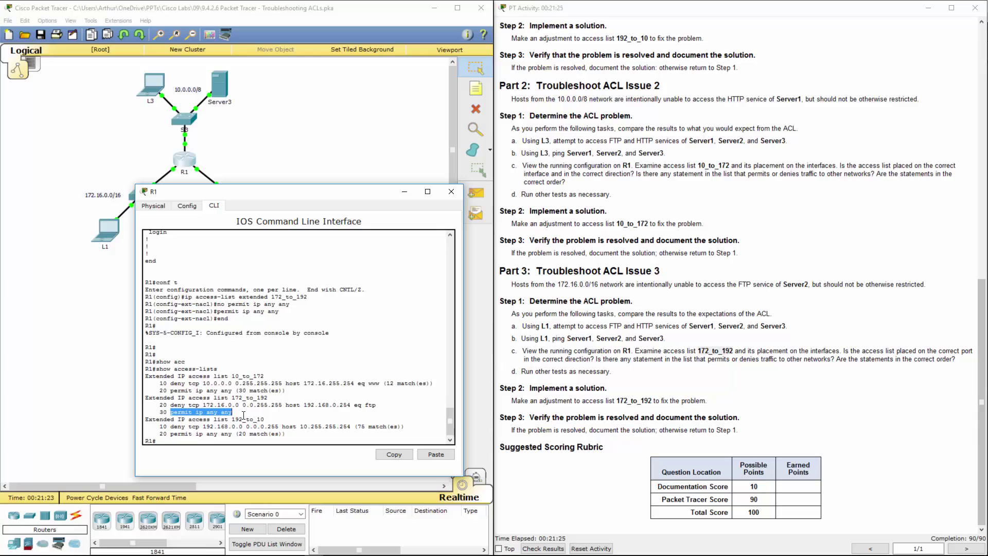
{"action": "left_click", "coordinate": [244, 415]}
{"action": "left_click", "coordinate": [451, 191]}
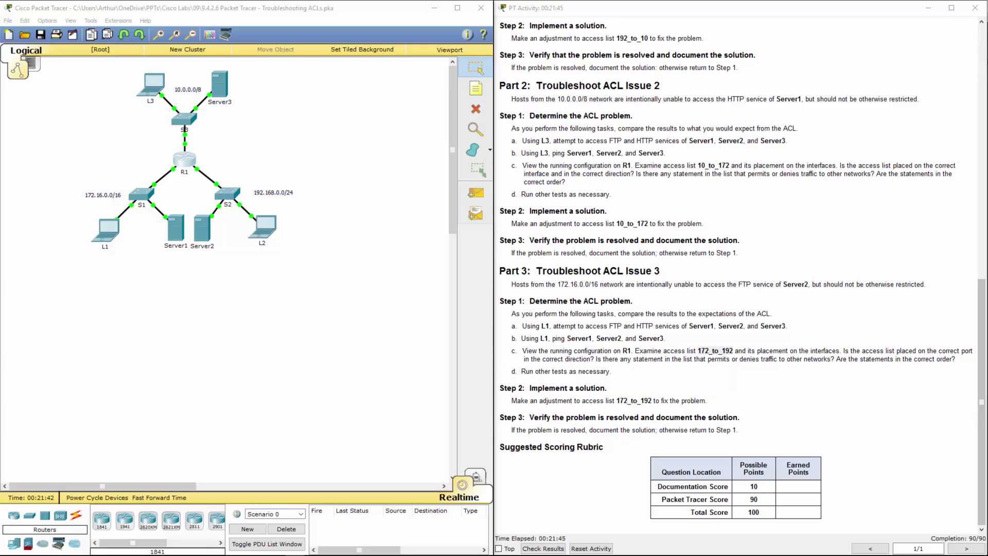